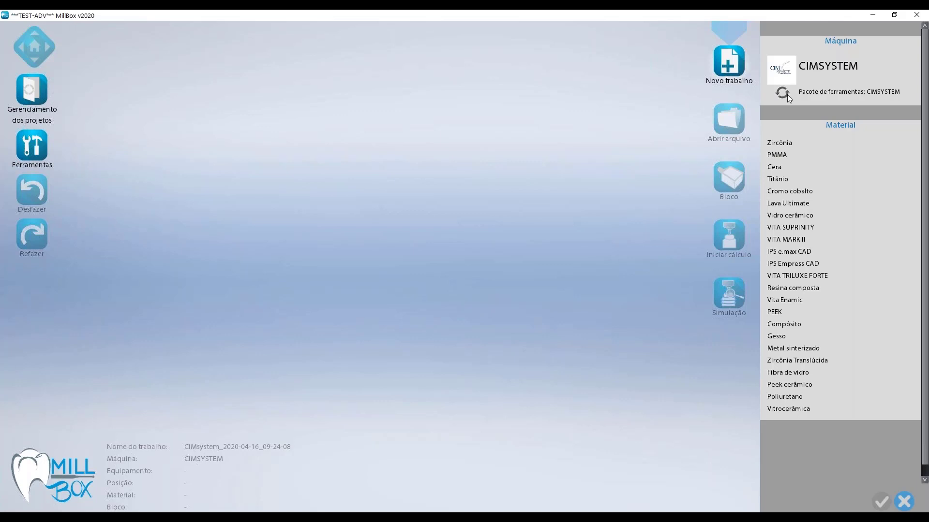
# Step: Confirm CIMSYSTEM as the machine's tool package
pyautogui.click(783, 94)
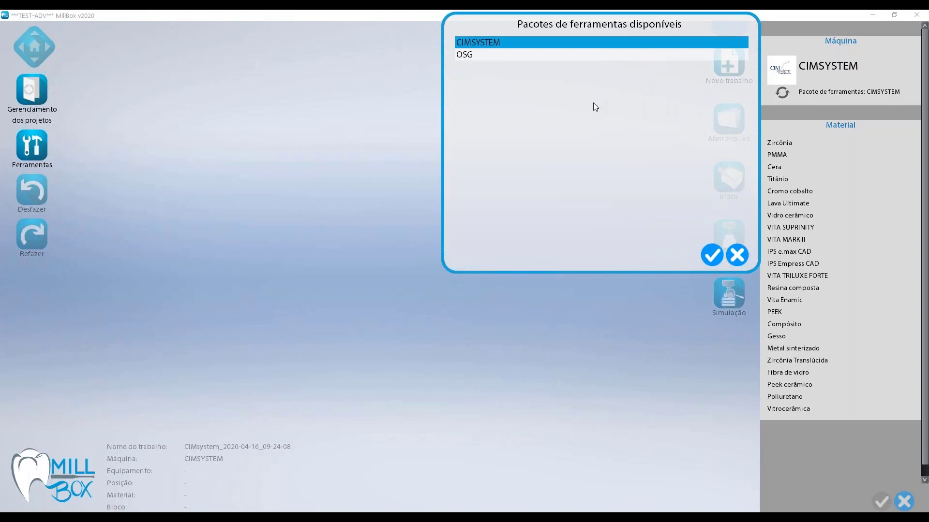
pyautogui.click(711, 255)
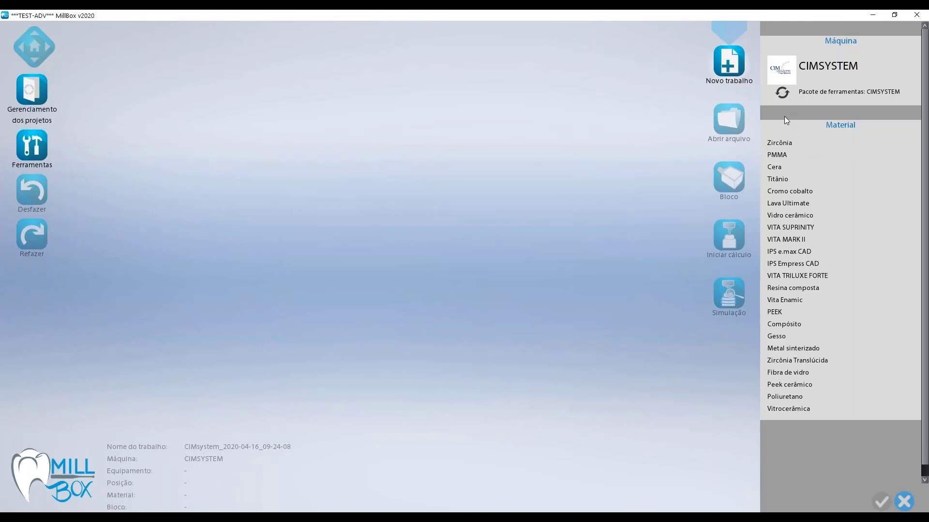
# Step: Compare the equipment and position options offered for the materials Zircônia and IPS e.max CAD
pyautogui.click(816, 143)
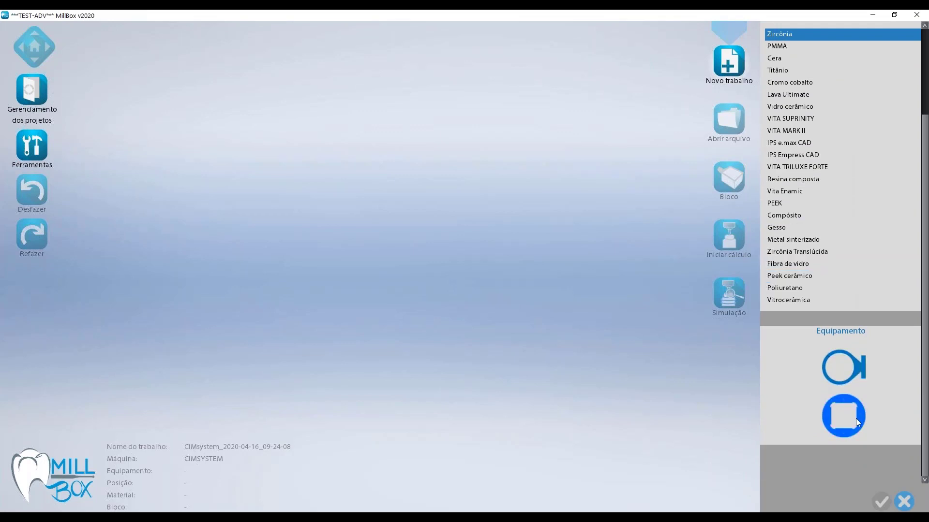
pyautogui.click(859, 368)
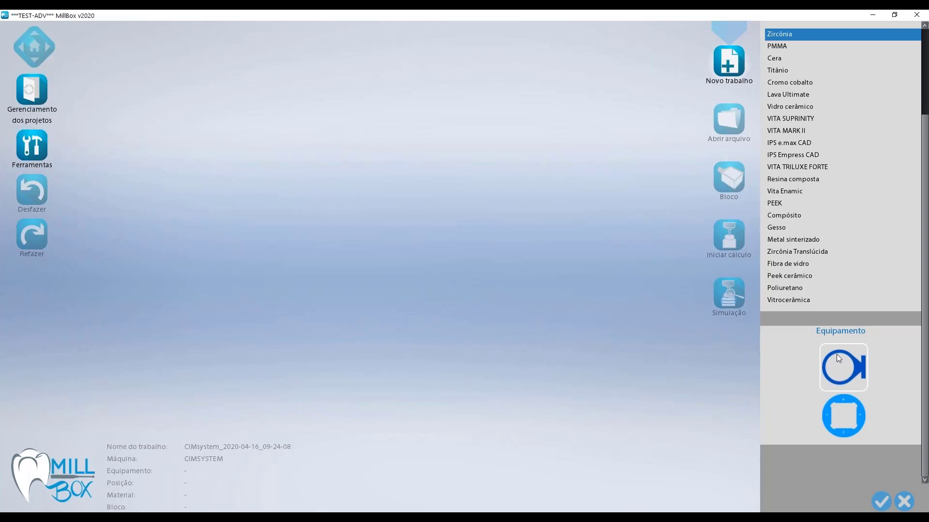
pyautogui.click(861, 410)
pyautogui.scroll(-1, 830, 427)
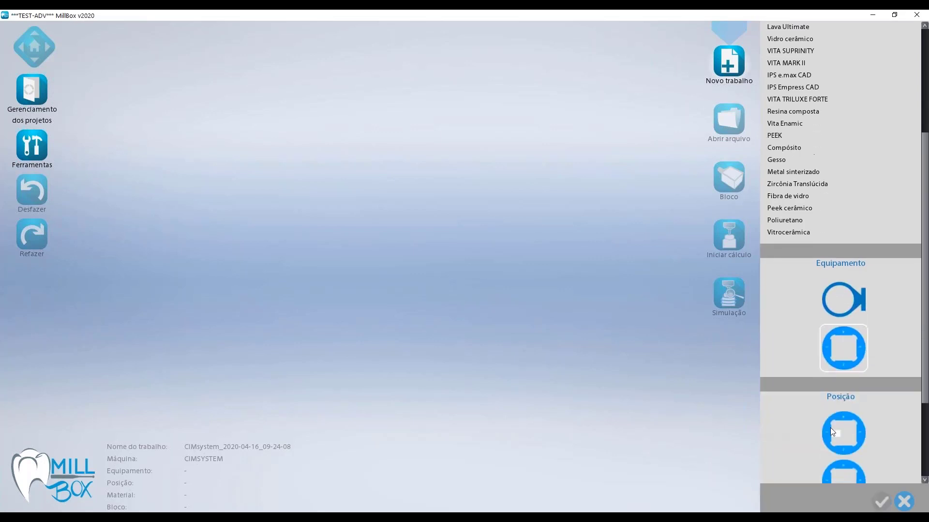
pyautogui.scroll(1, 837, 392)
pyautogui.click(809, 131)
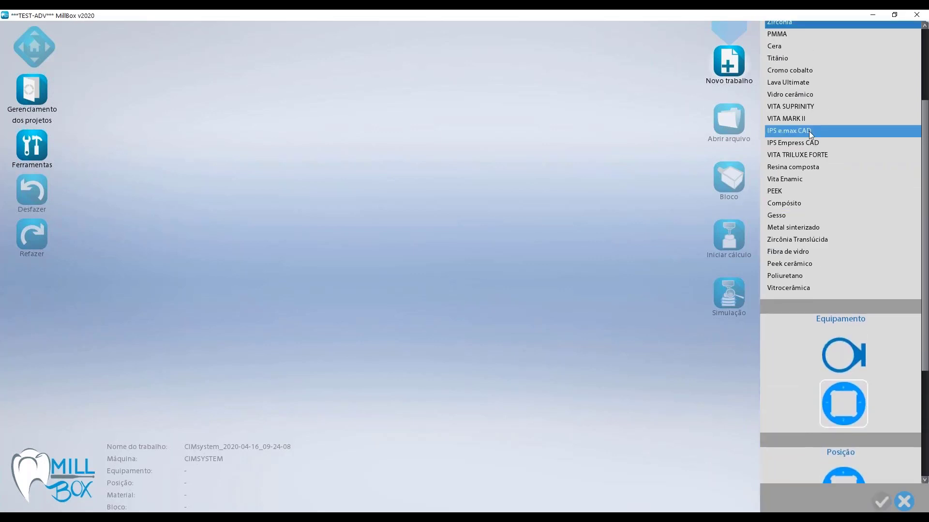
pyautogui.scroll(-2, 849, 331)
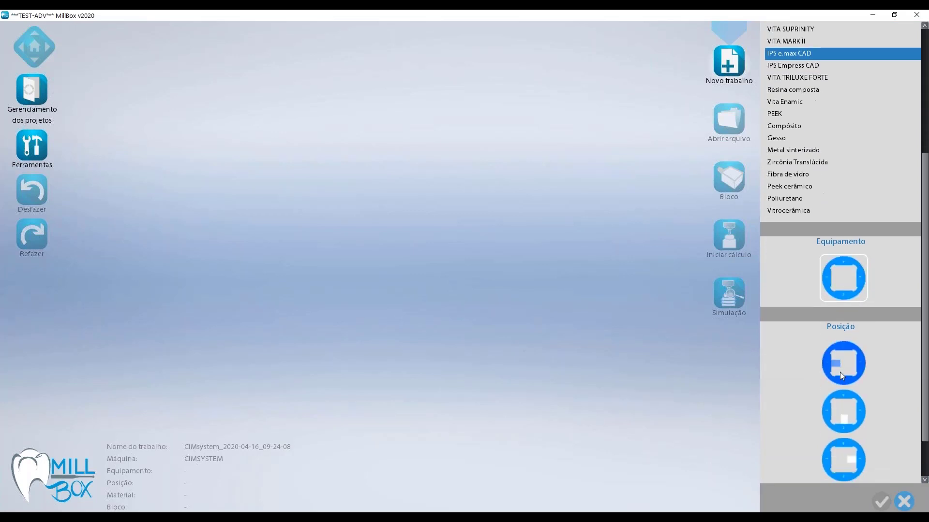
pyautogui.scroll(3, 841, 379)
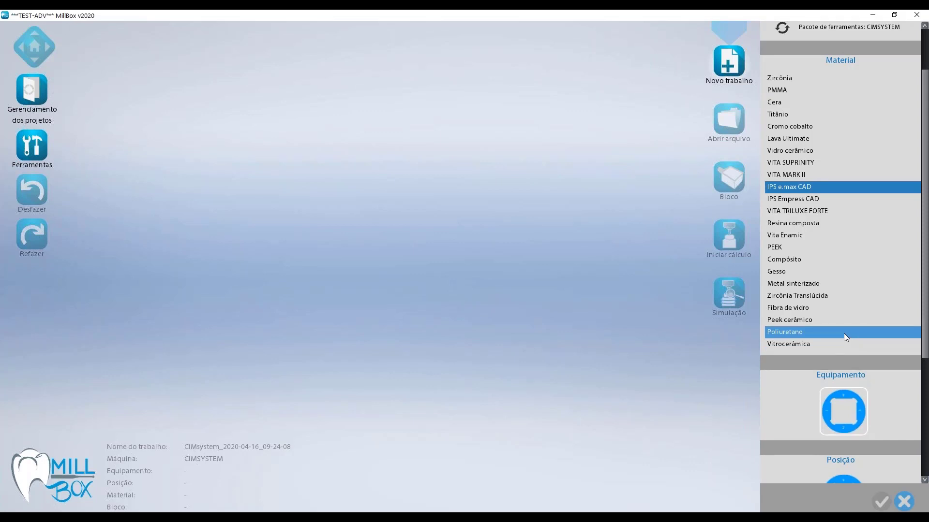
# Step: Set the new job's material to Zircônia with the disc holder as equipment, and confirm the setup
pyautogui.click(801, 80)
pyautogui.click(859, 411)
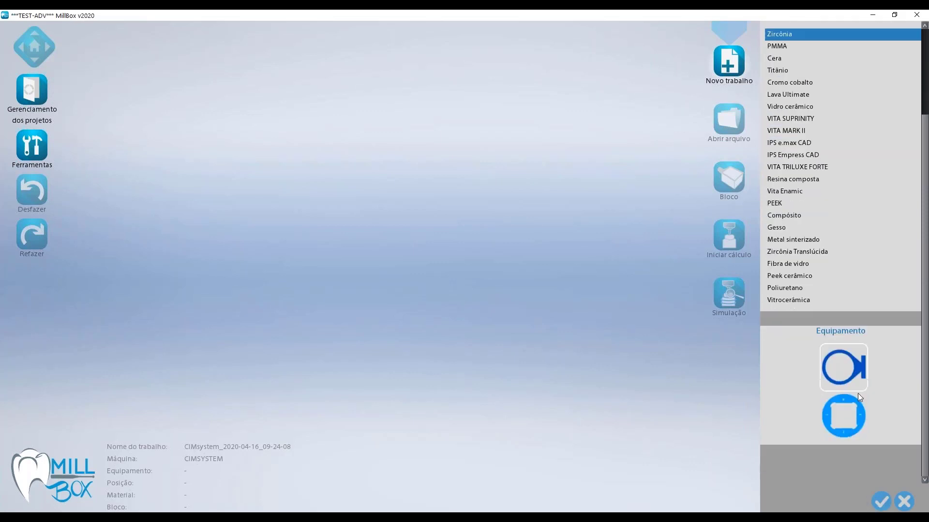
pyautogui.click(882, 501)
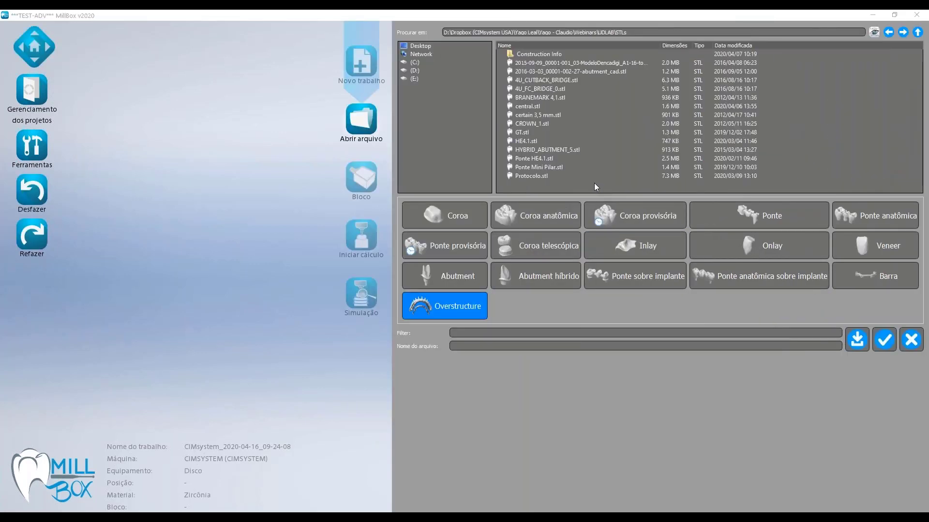
# Step: Add 4U_FC_BRIDGE_0.stl to the job as Ponte anatômica
pyautogui.click(592, 89)
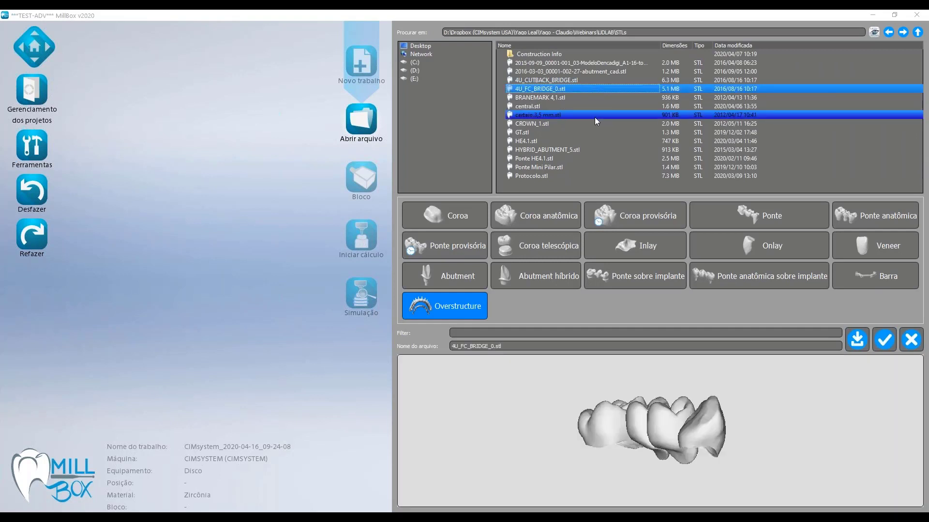
pyautogui.click(857, 213)
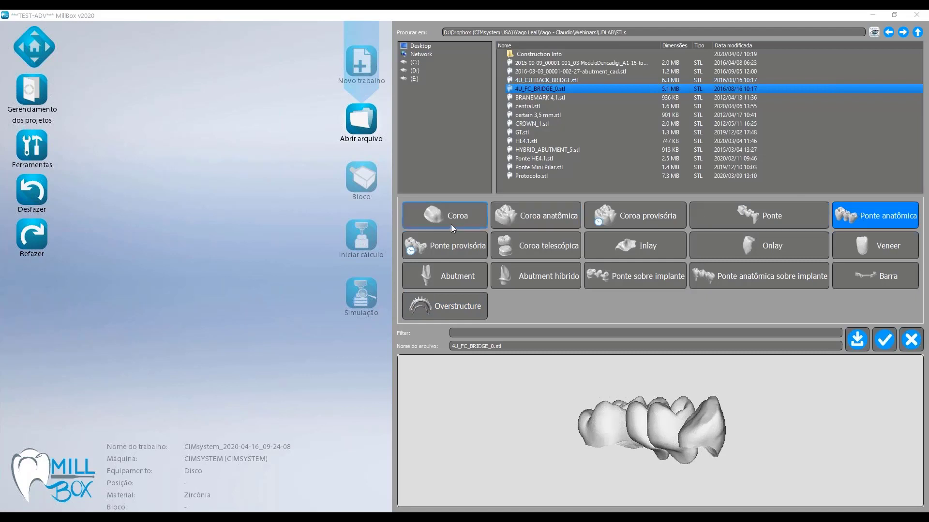
pyautogui.click(854, 336)
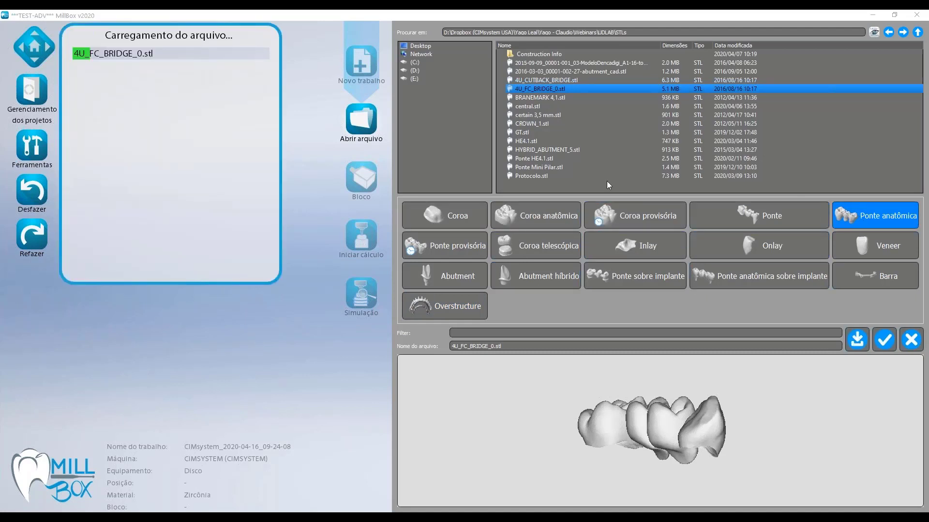
# Step: Check Altura Z and Altura Z escalada of CROWN_1.stl in the enlarged viewer, and add the crown to the job
pyautogui.click(561, 124)
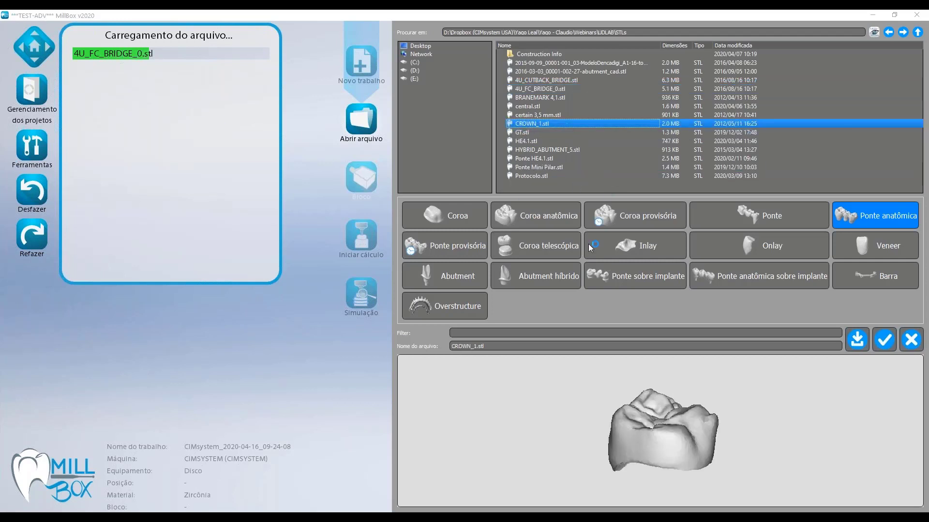
pyautogui.click(618, 385)
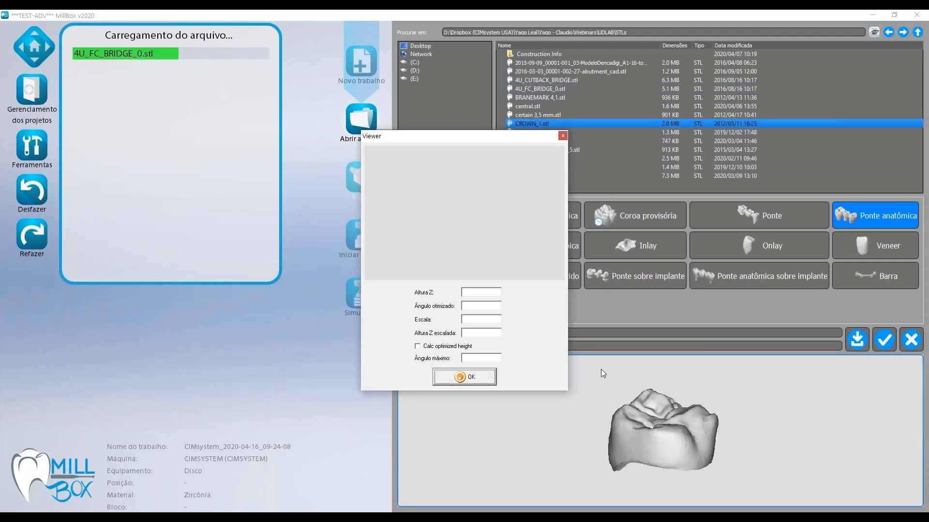
pyautogui.moveTo(470, 221)
pyautogui.mouseDown()
pyautogui.moveTo(469, 183)
pyautogui.moveTo(483, 234)
pyautogui.mouseUp()
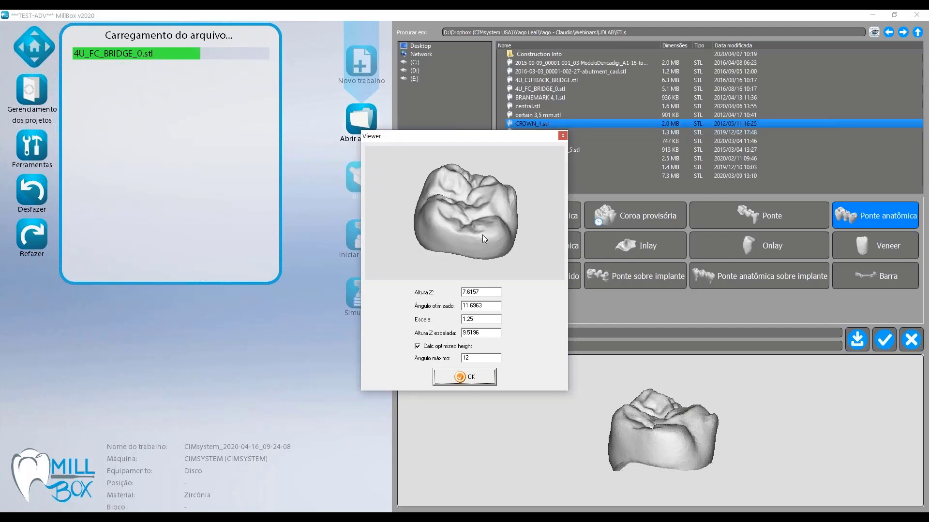
pyautogui.moveTo(483, 292); pyautogui.dragTo(450, 291)
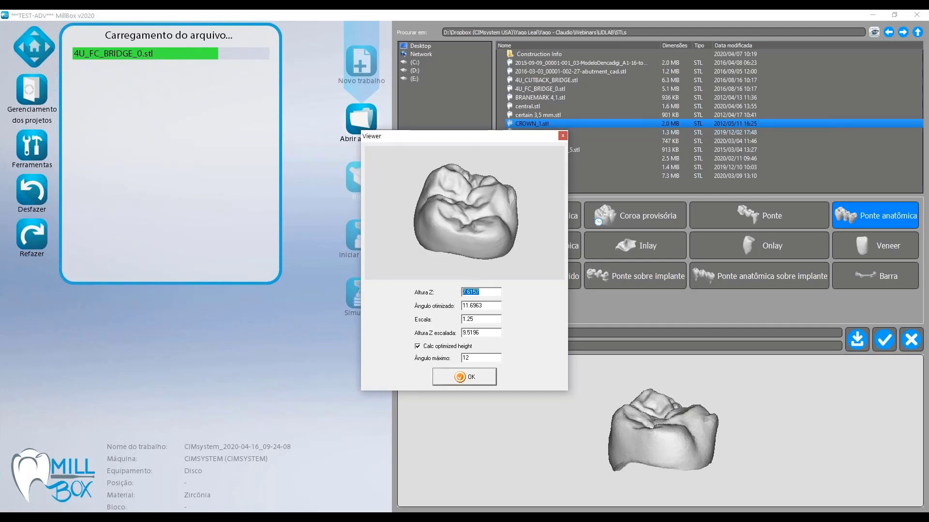
pyautogui.moveTo(482, 333); pyautogui.dragTo(439, 329)
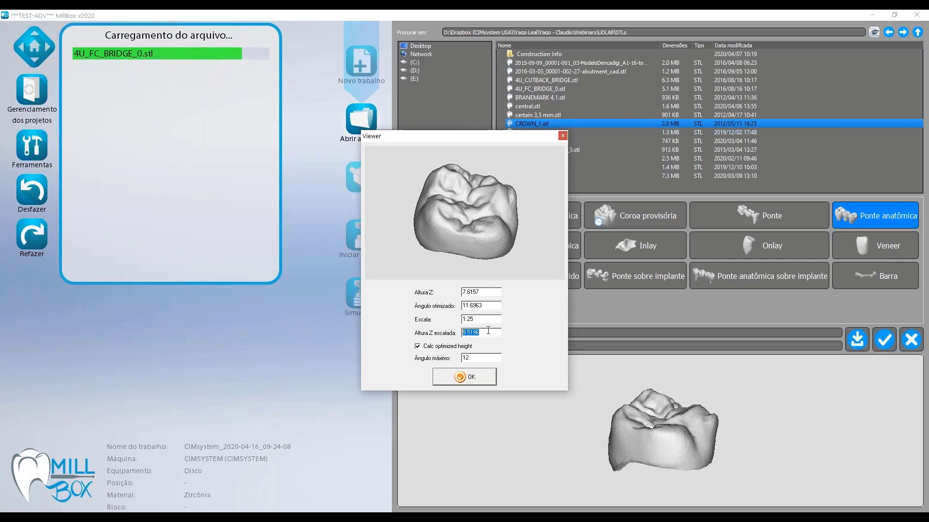
pyautogui.click(488, 332)
pyautogui.moveTo(485, 292); pyautogui.dragTo(440, 294)
pyautogui.moveTo(485, 333); pyautogui.dragTo(442, 334)
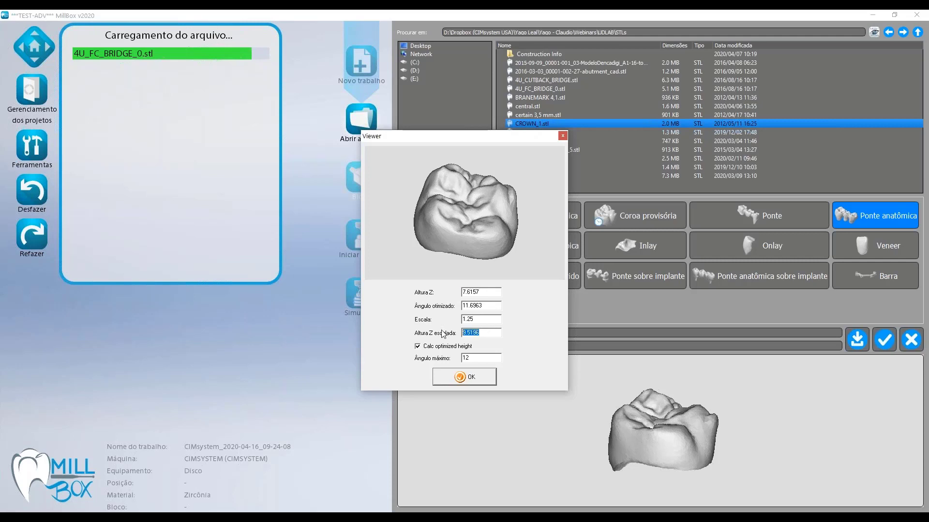
pyautogui.click(485, 334)
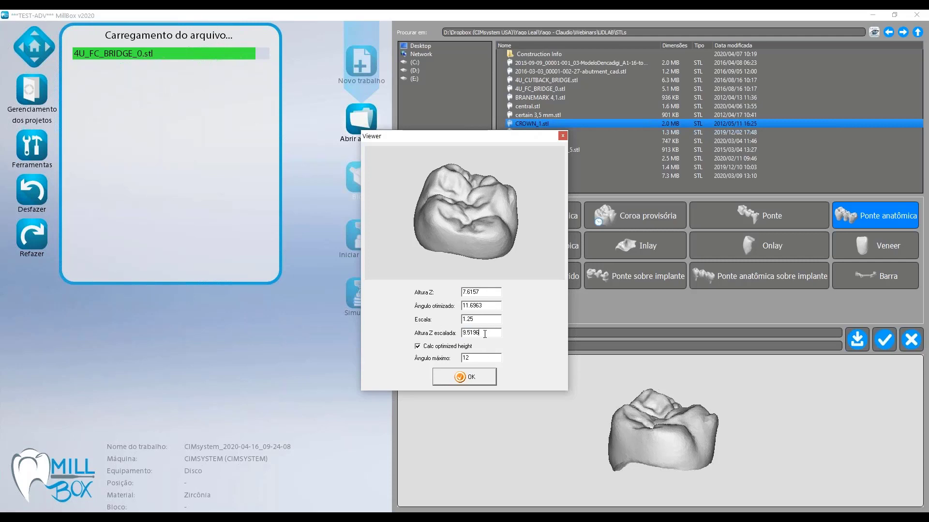
pyautogui.click(484, 373)
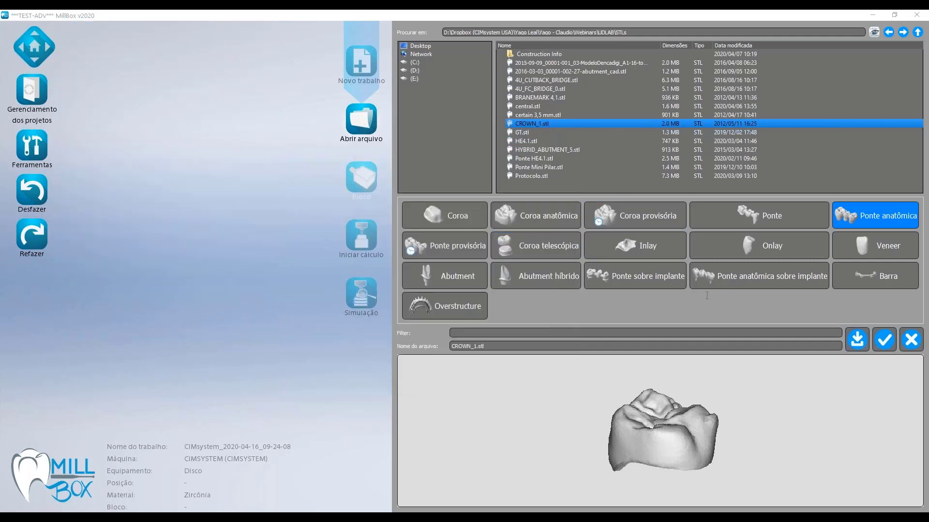
# Step: Dismiss the margin-line warning and add certain 3,5 mm.stl to the job as an Abutment
pyautogui.click(570, 169)
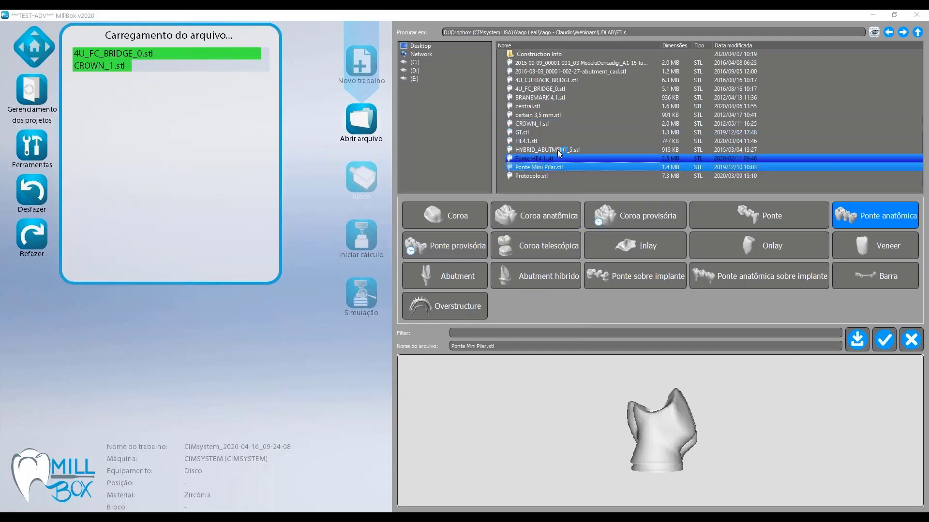
pyautogui.click(551, 115)
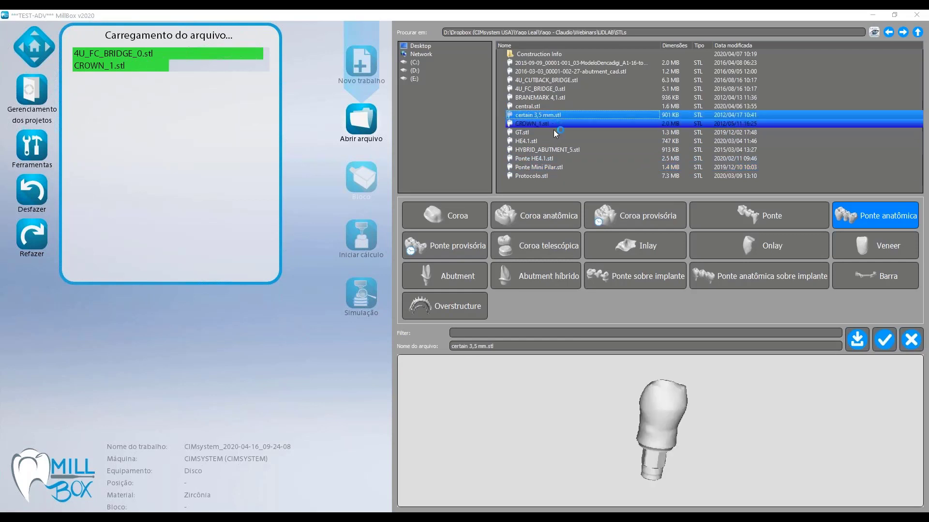
pyautogui.click(535, 269)
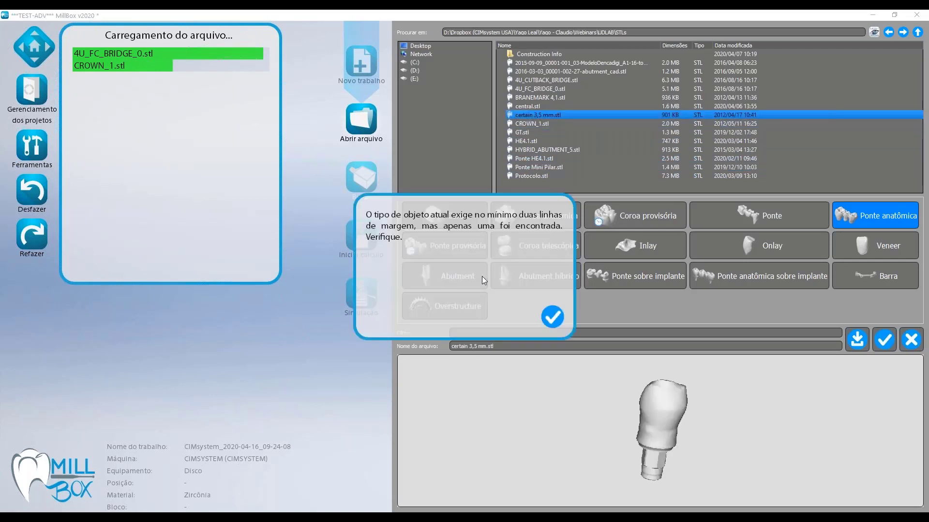
pyautogui.click(551, 317)
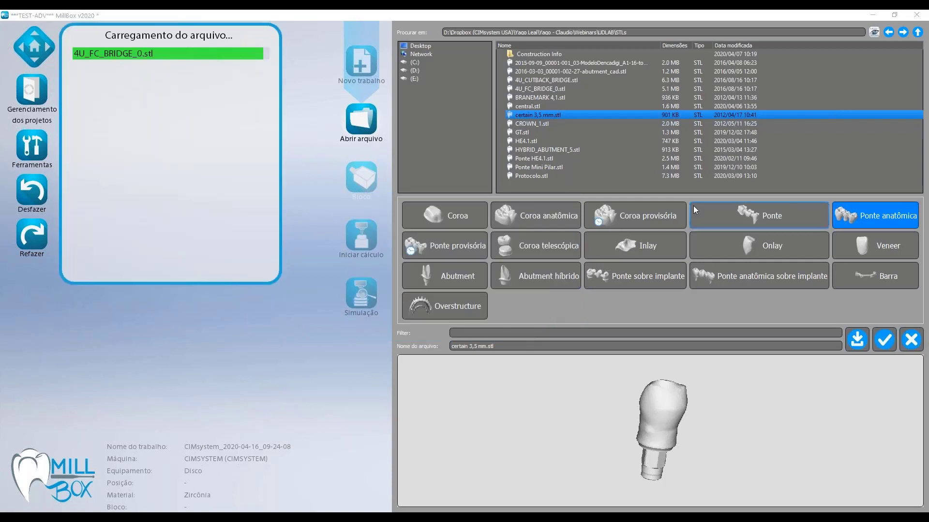
pyautogui.click(538, 216)
pyautogui.click(549, 124)
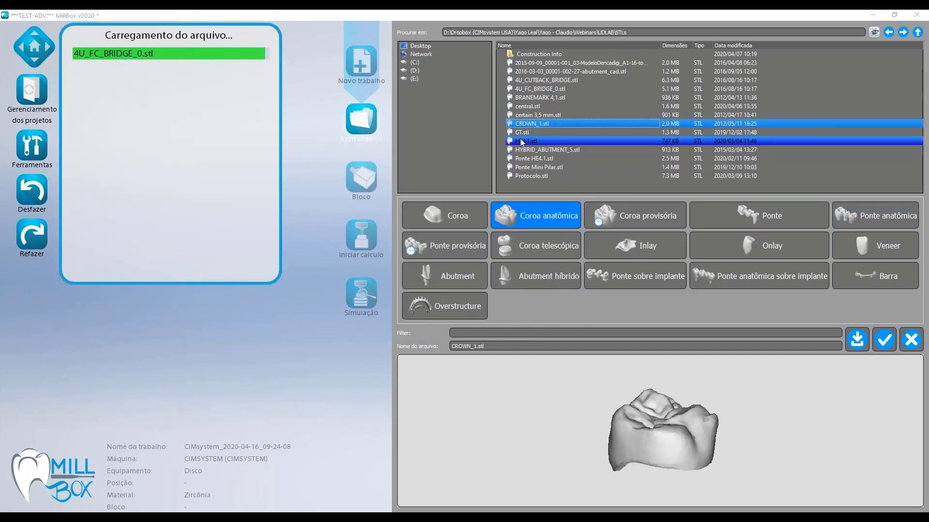
pyautogui.click(538, 115)
pyautogui.click(459, 278)
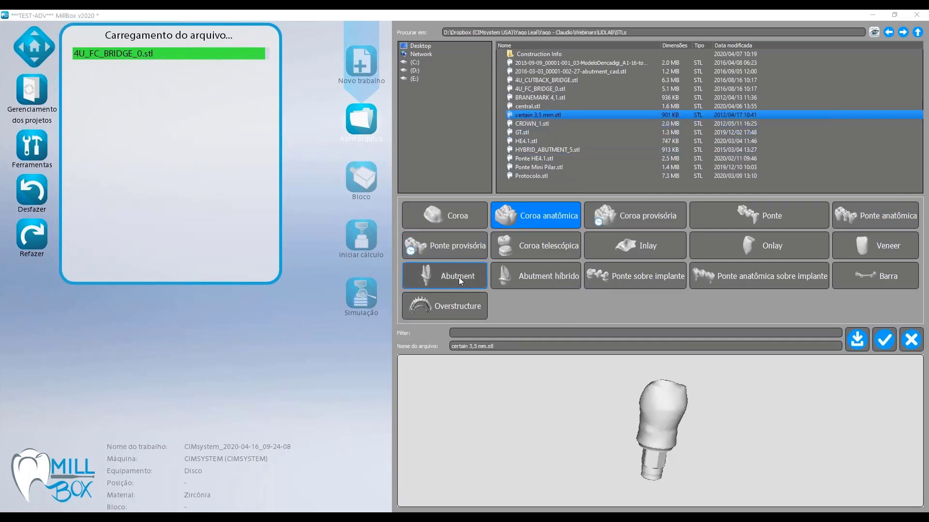
pyautogui.click(857, 339)
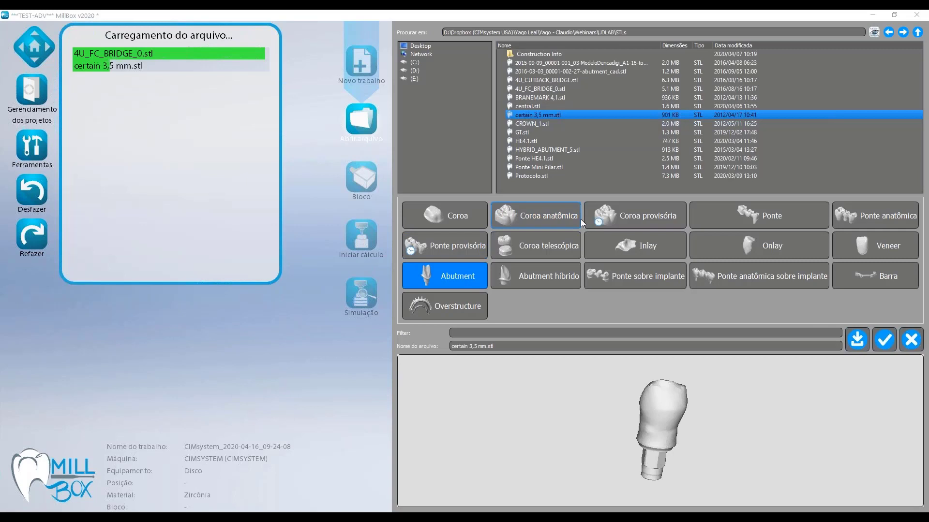
# Step: Set Ponte HE4.1.stl as Ponte anatômica sobre implante and confirm the file loading
pyautogui.click(569, 159)
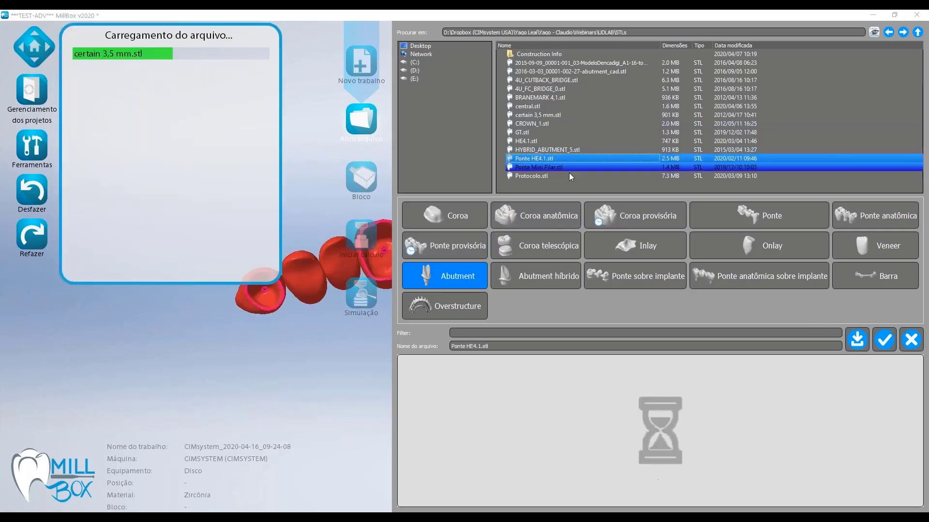
pyautogui.click(744, 280)
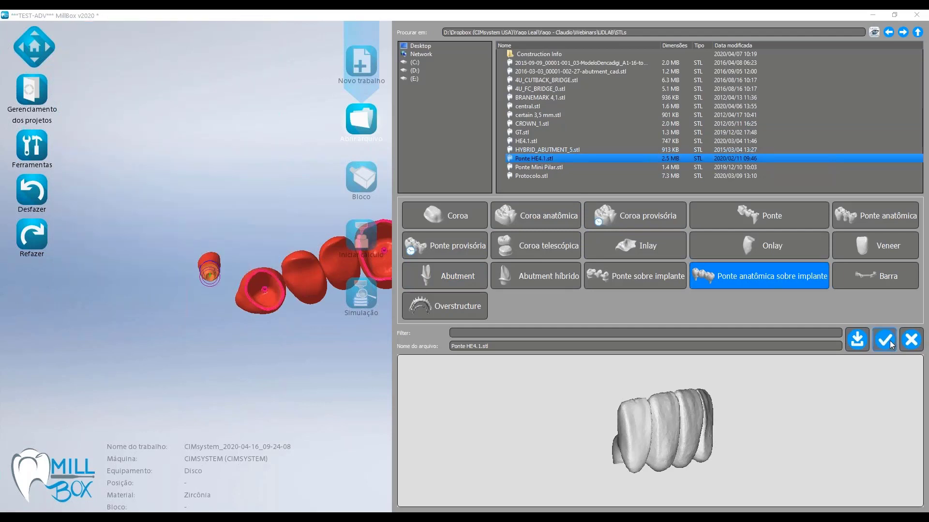
pyautogui.click(885, 341)
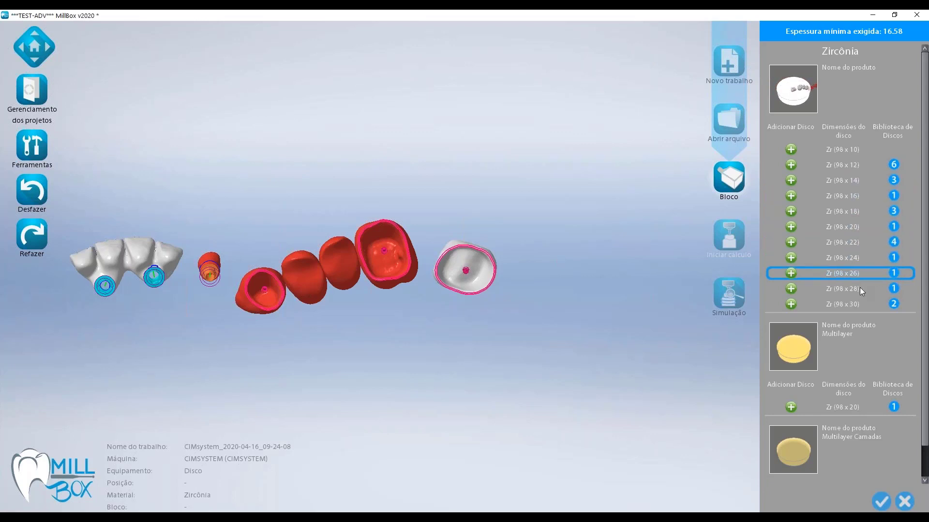
# Step: Add a new Multilayer zirconia disc, Zr (98 x 20), as the block for the job
pyautogui.scroll(-1, 859, 290)
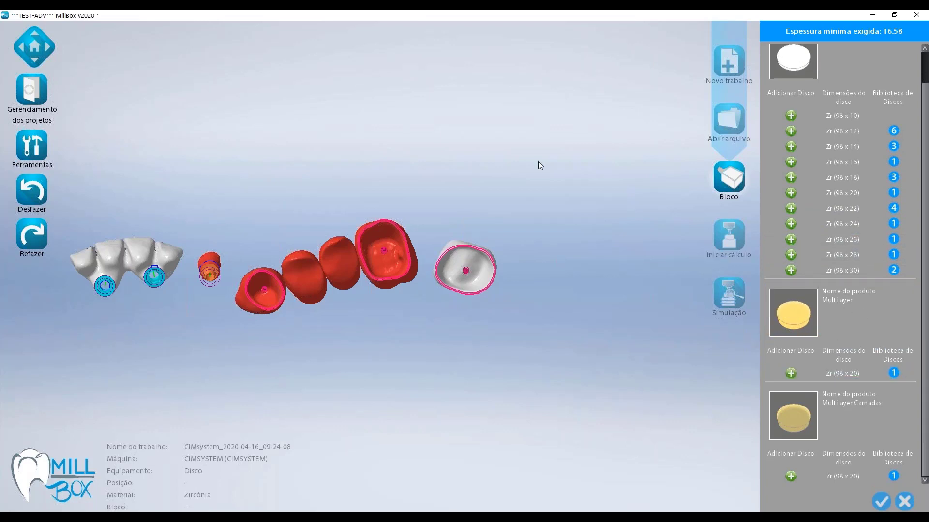
pyautogui.click(791, 374)
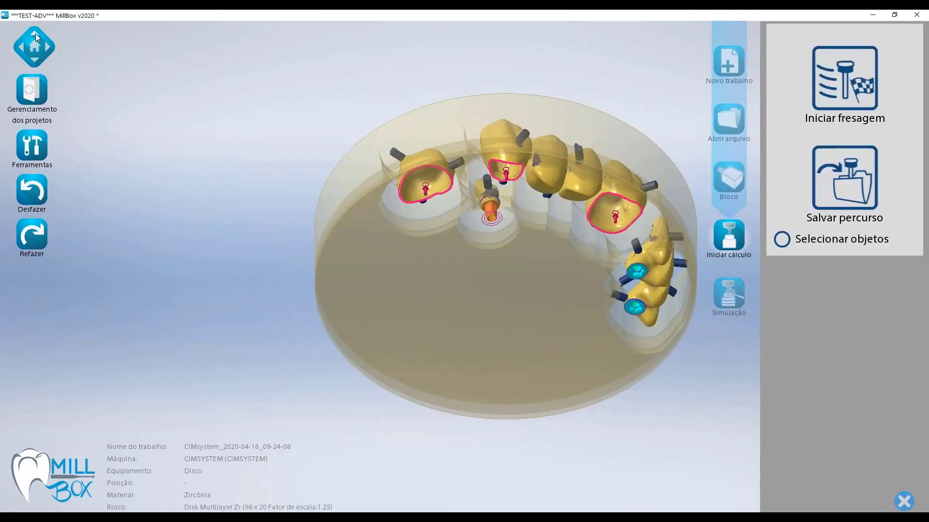
# Step: Select CROWN_1 and adjust its vertical position within the Multilayer disc, raising it above its starting height
pyautogui.click(279, 251)
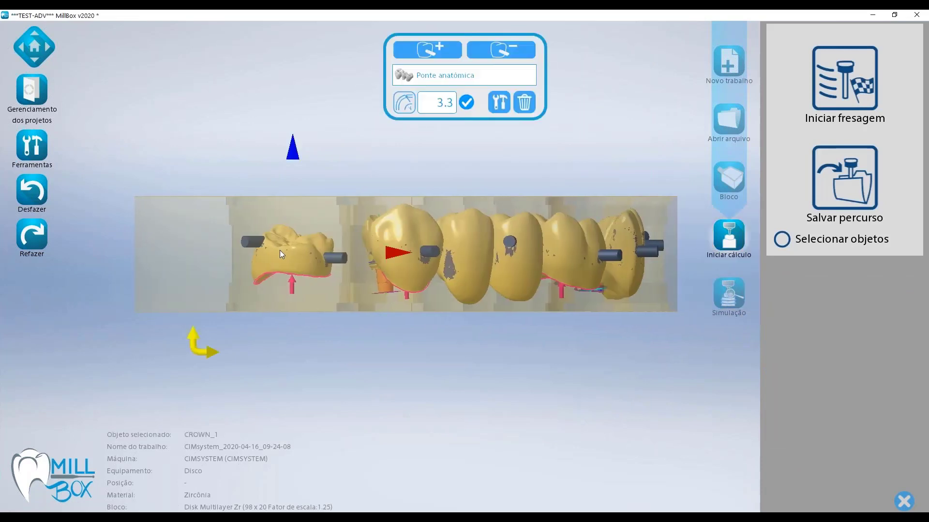
pyautogui.scroll(4, 283, 250)
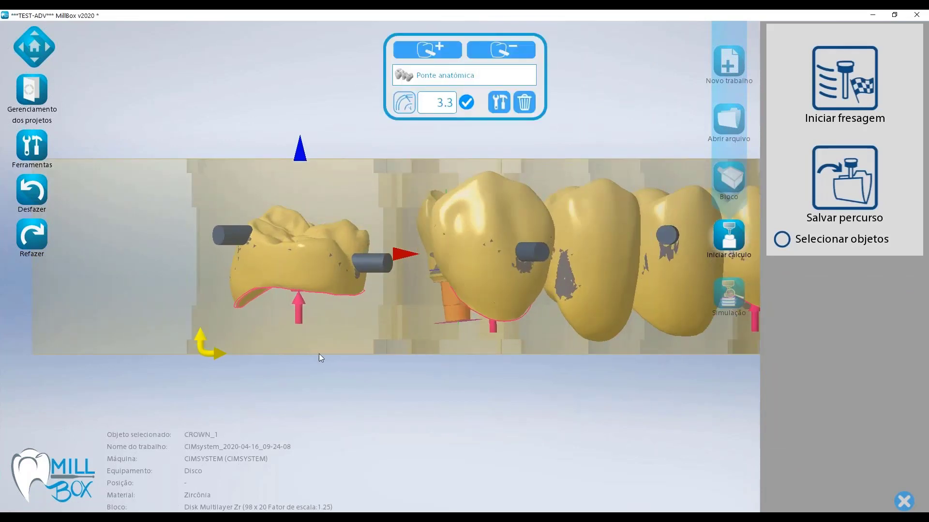
pyautogui.scroll(-5, 330, 353)
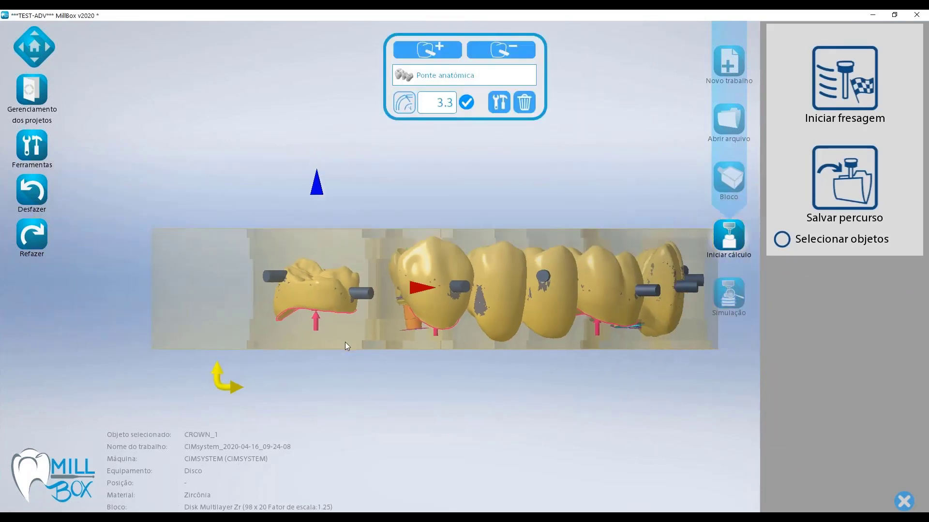
pyautogui.moveTo(323, 198)
pyautogui.mouseDown()
pyautogui.moveTo(323, 218)
pyautogui.moveTo(323, 183)
pyautogui.moveTo(319, 208)
pyautogui.mouseUp()
pyautogui.scroll(3, 310, 335)
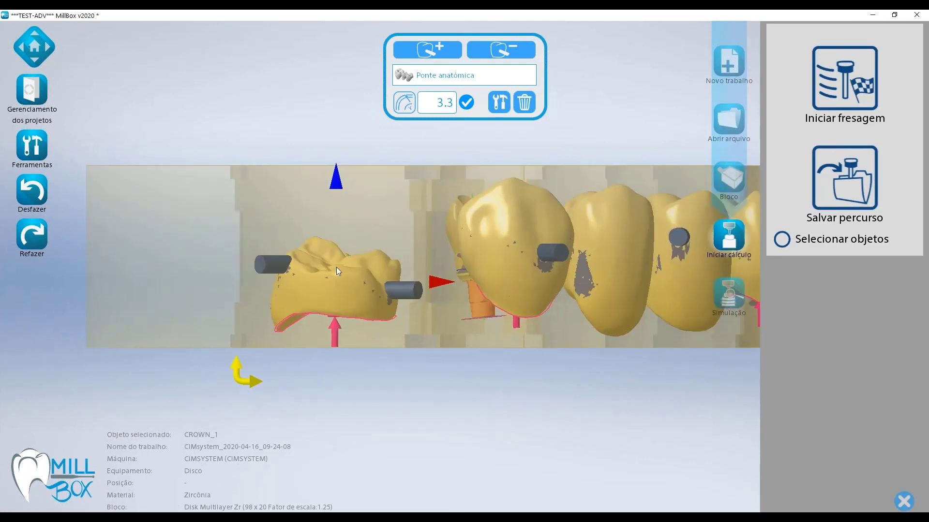
pyautogui.moveTo(335, 183); pyautogui.dragTo(340, 154)
pyautogui.click(481, 433)
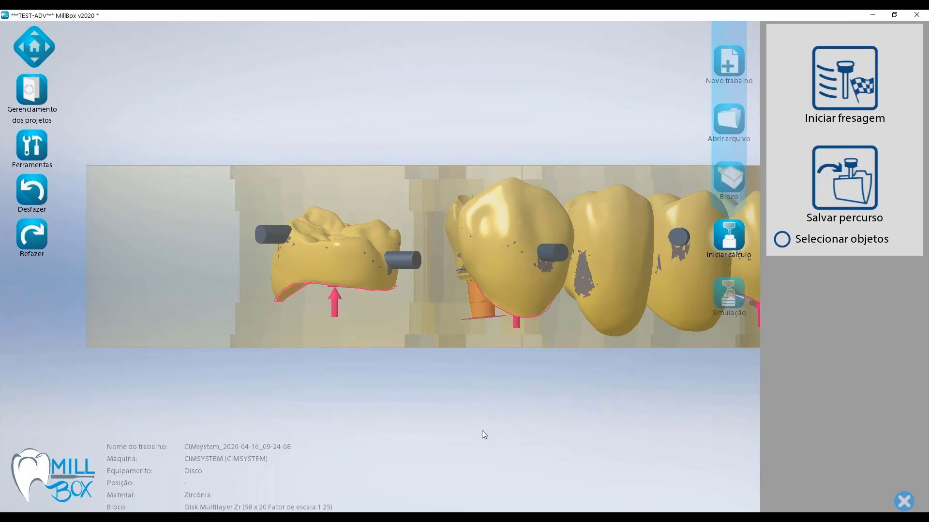
# Step: Replace the job's block with a new Multilayer Camadas disc, Zr (98 x 20), accepting a scale factor of 1.25
pyautogui.click(903, 501)
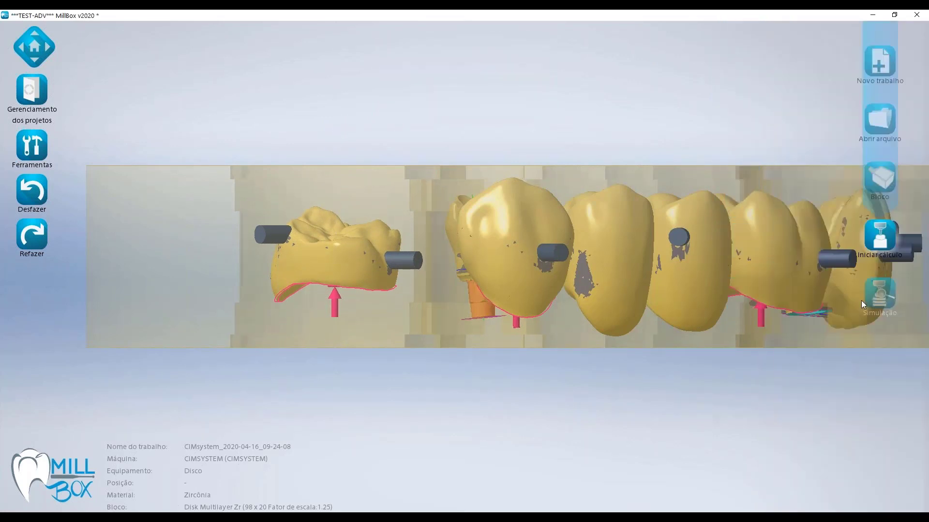
pyautogui.click(904, 184)
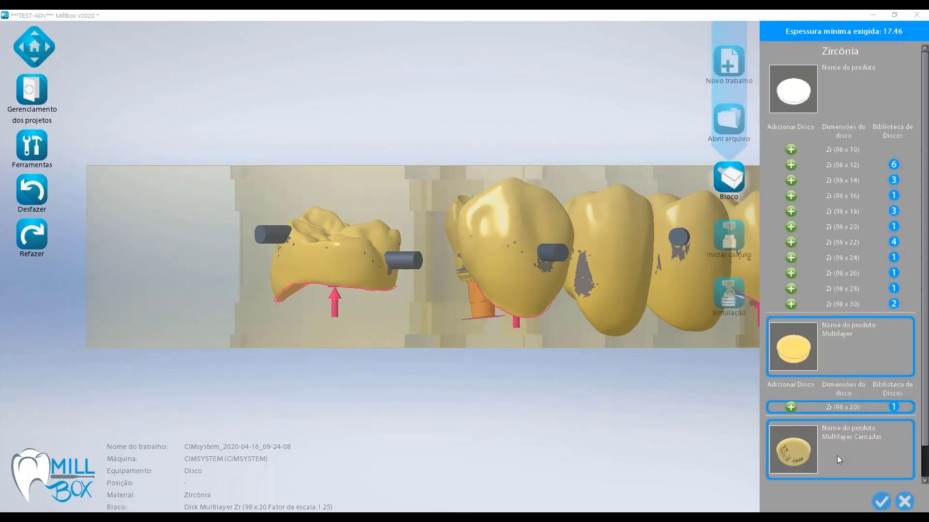
pyautogui.scroll(-1, 847, 438)
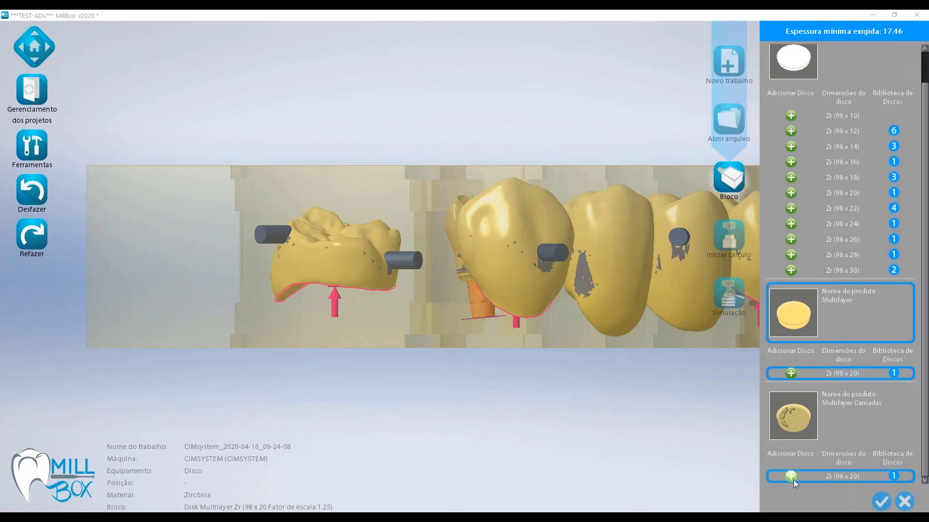
pyautogui.click(792, 477)
pyautogui.click(723, 488)
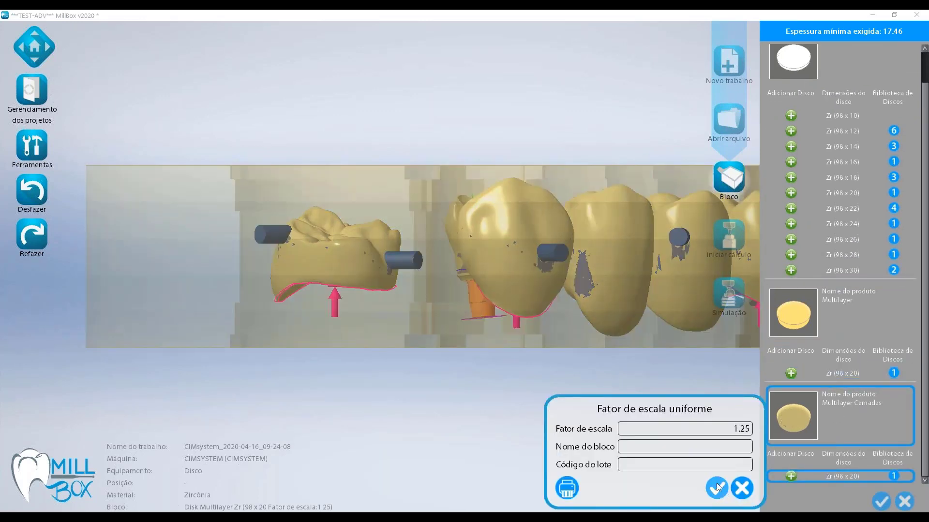
pyautogui.click(555, 323)
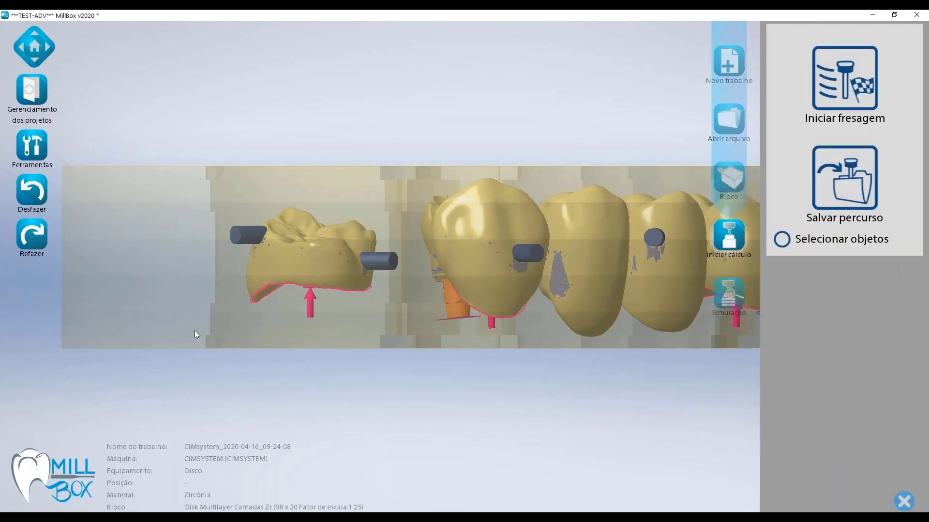
# Step: Raise CROWN_1 vertically through the colour layers so that it sits near the upper face of the disc
pyautogui.moveTo(292, 248); pyautogui.dragTo(324, 245, button='middle')
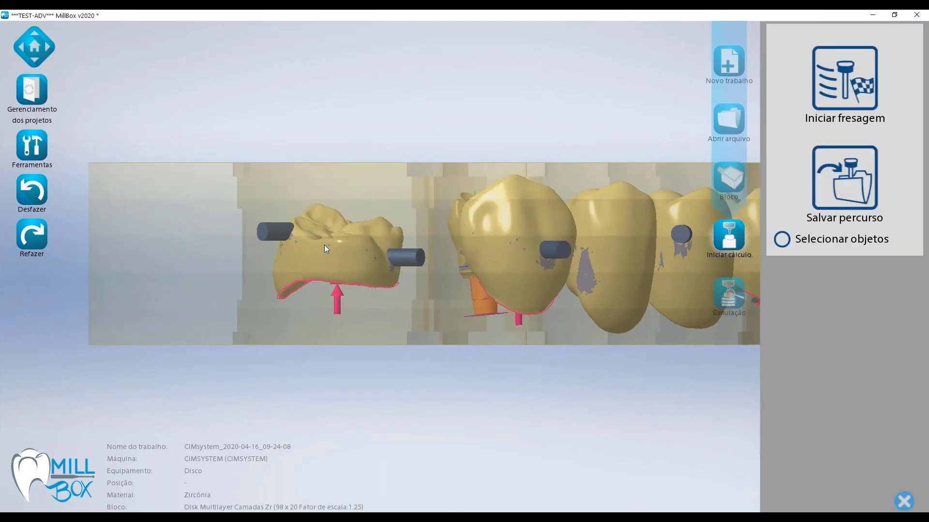
pyautogui.click(332, 241)
pyautogui.moveTo(342, 145)
pyautogui.mouseDown()
pyautogui.moveTo(341, 183)
pyautogui.moveTo(337, 112)
pyautogui.moveTo(334, 139)
pyautogui.mouseUp()
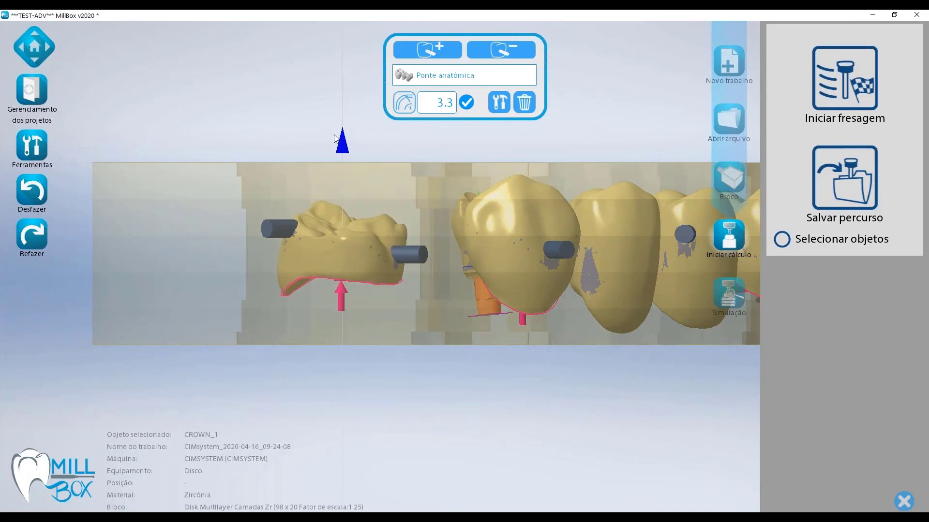
pyautogui.click(441, 417)
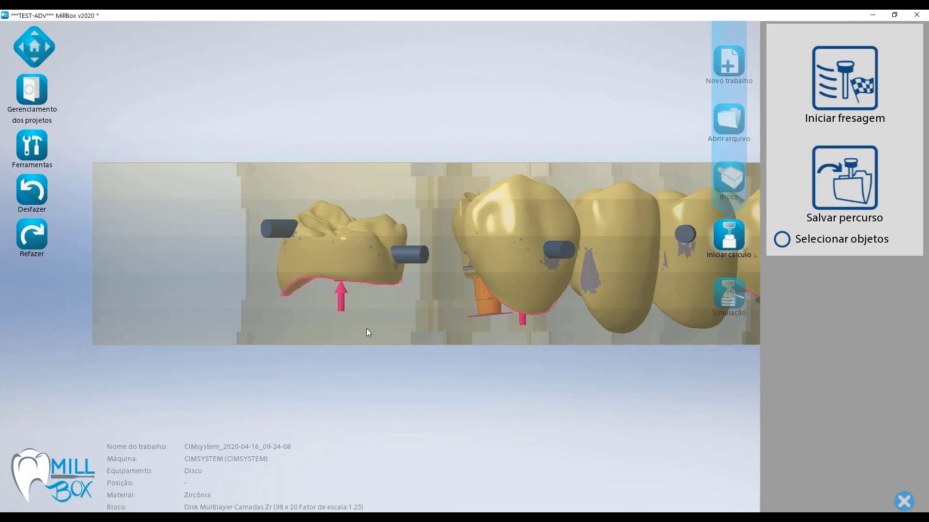
pyautogui.click(332, 240)
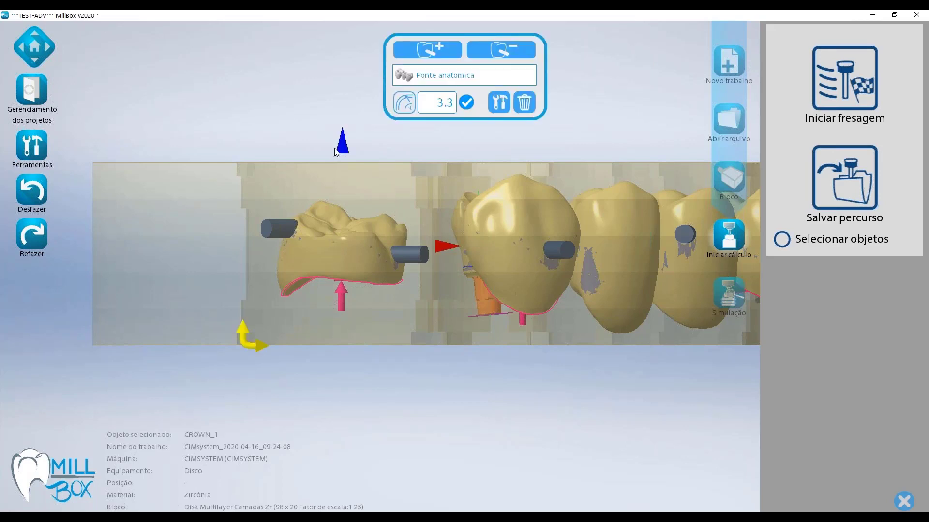
pyautogui.moveTo(342, 150); pyautogui.dragTo(331, 127)
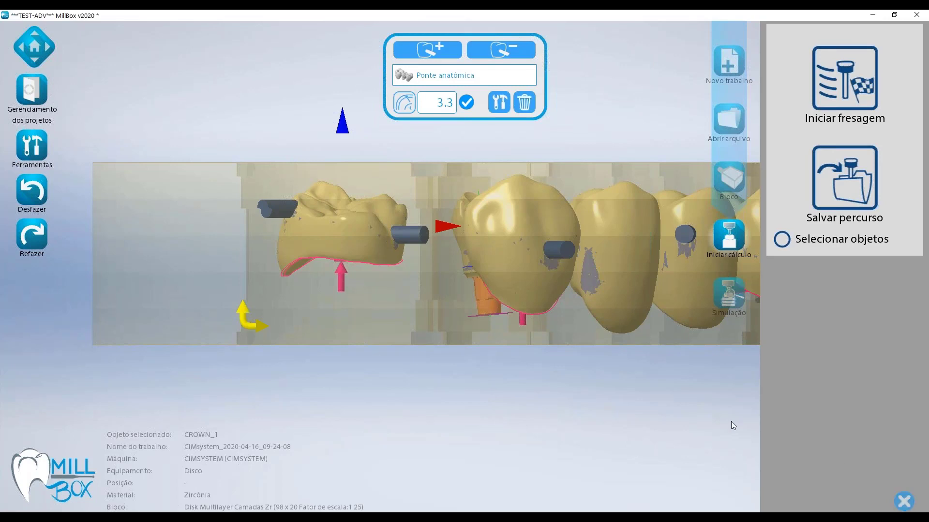
# Step: Preview the part placement on D98_zr18_ExampleBlock.blk and D98_zr18_O HT.blk in the Zr (98 x 18) disc library, and close the library
pyautogui.click(903, 501)
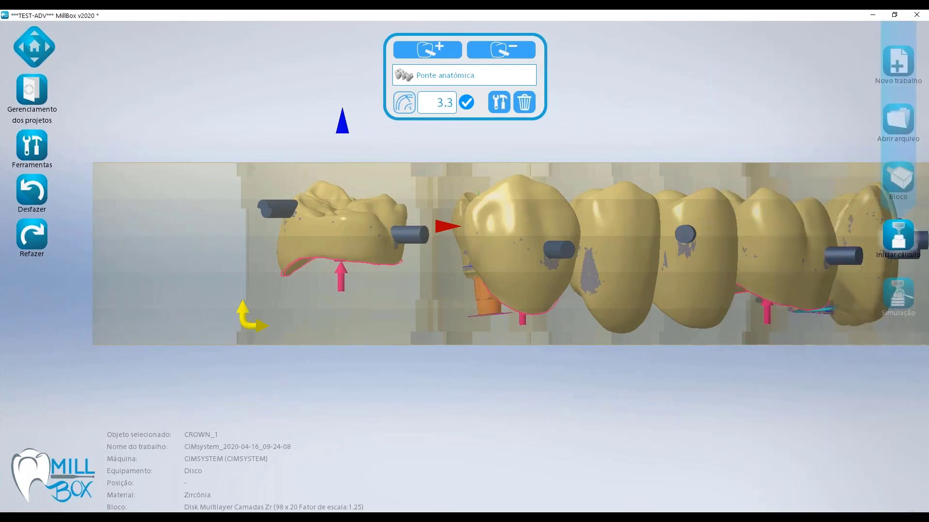
pyautogui.click(902, 178)
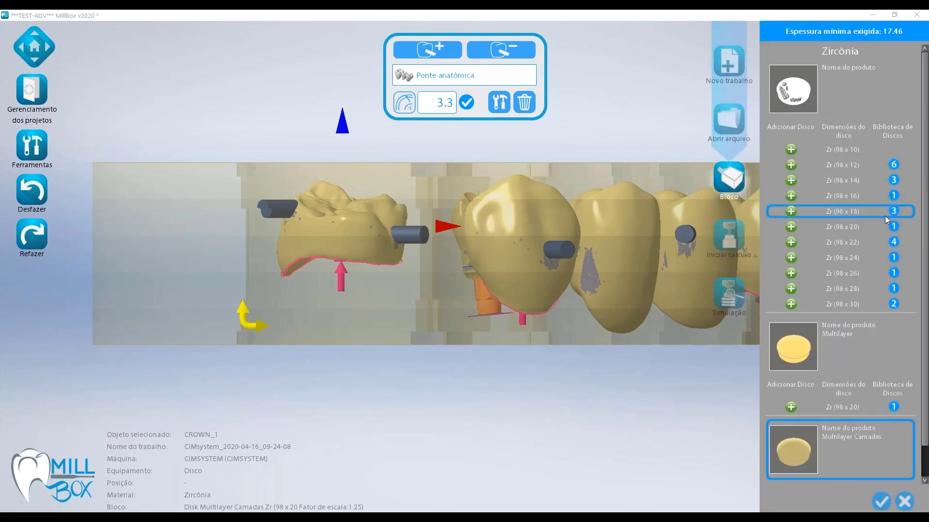
pyautogui.click(895, 212)
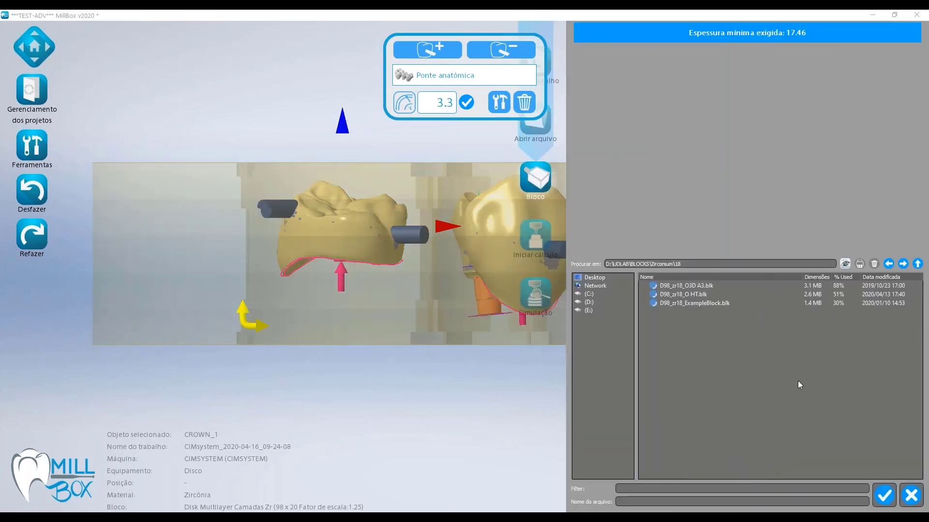
pyautogui.click(695, 303)
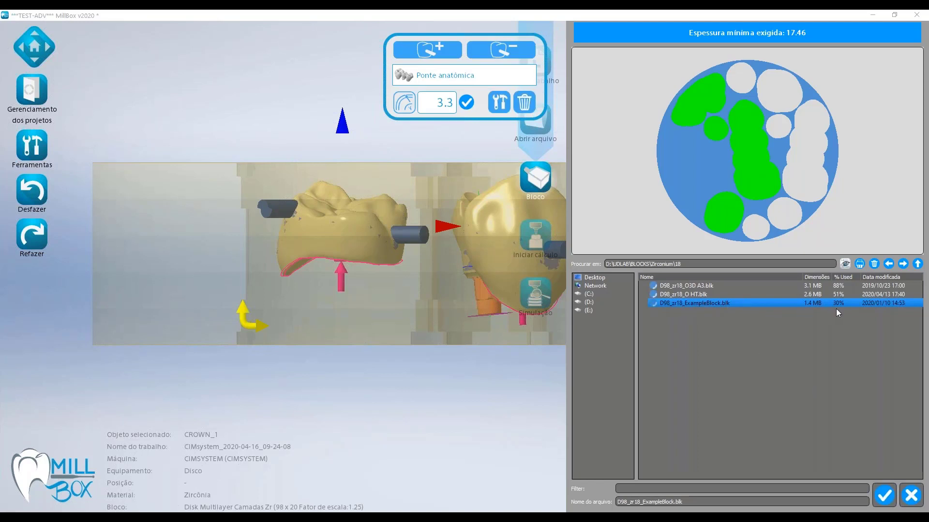
pyautogui.click(844, 296)
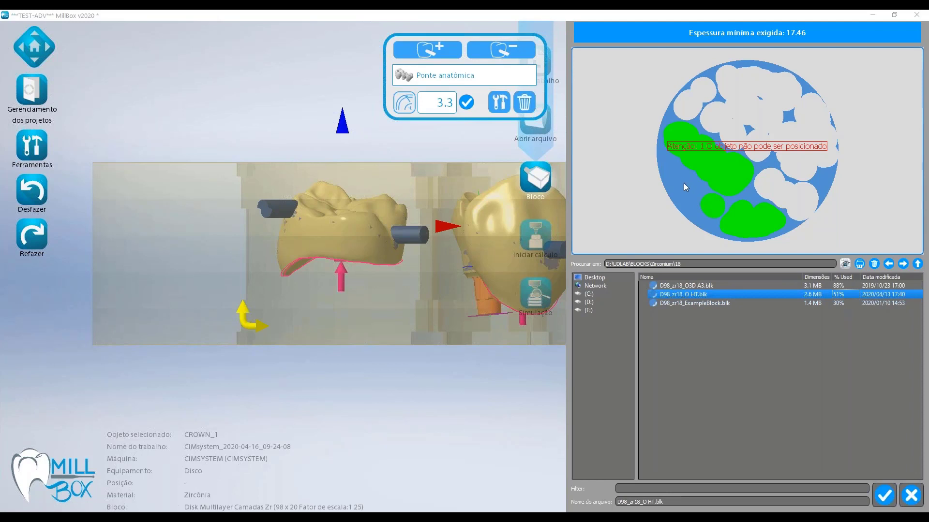
pyautogui.click(709, 303)
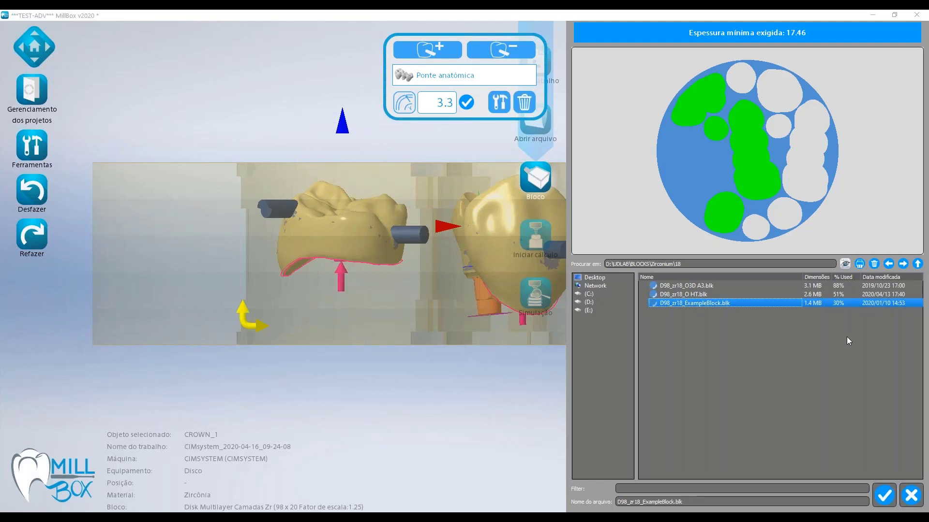
pyautogui.click(912, 499)
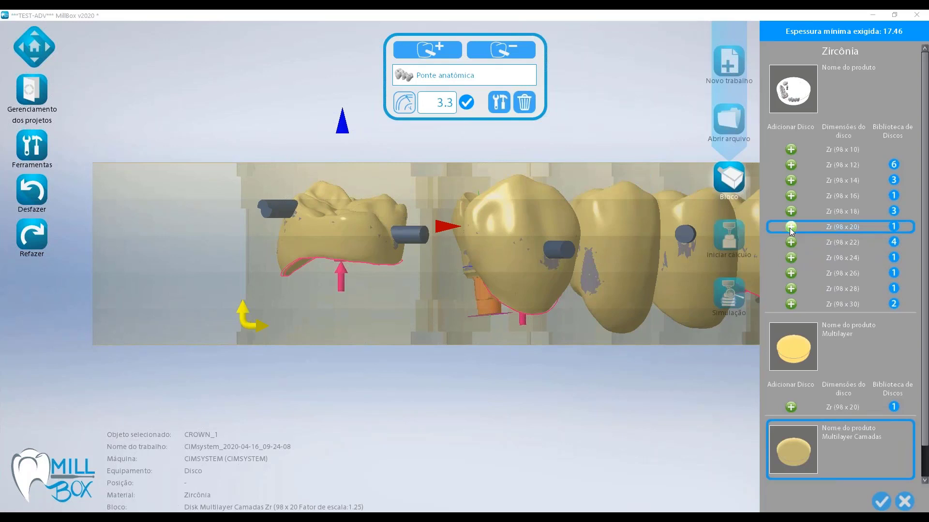
# Step: Check the label printing options for a new standard Zr (98 x 20) disc, and cancel adding the disc
pyautogui.click(791, 227)
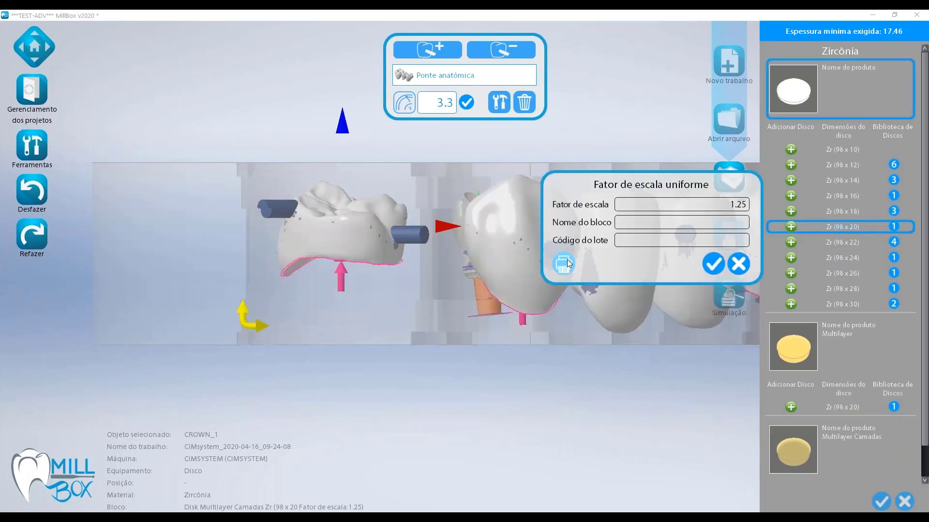
pyautogui.click(564, 263)
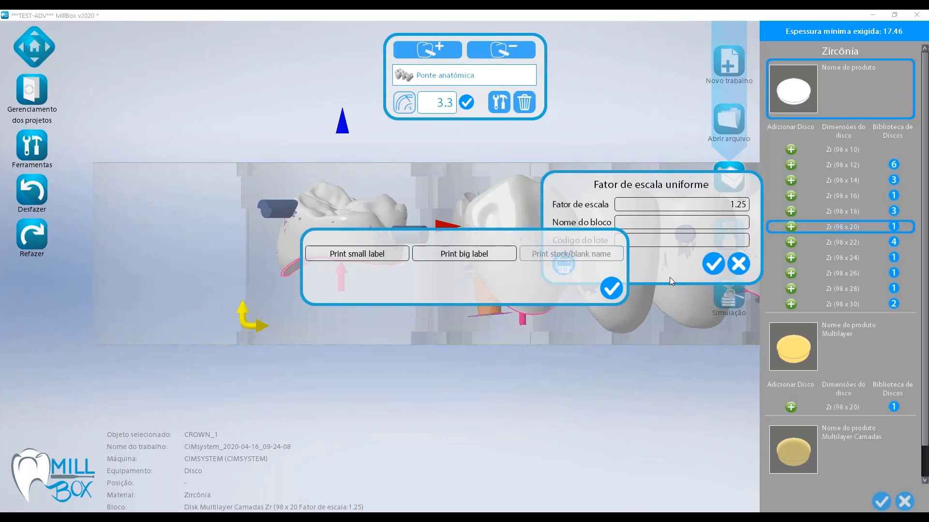
pyautogui.click(611, 288)
pyautogui.click(739, 263)
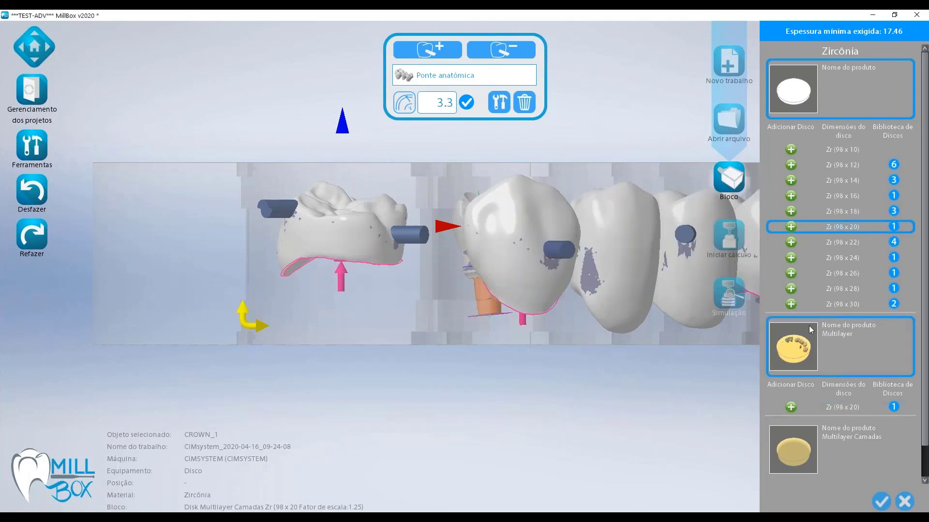
# Step: Load the partly used disc D98_zr18_ExampleBlock.blk from the Zr (98 x 18) library as the job's block
pyautogui.scroll(-1, 809, 327)
pyautogui.click(793, 373)
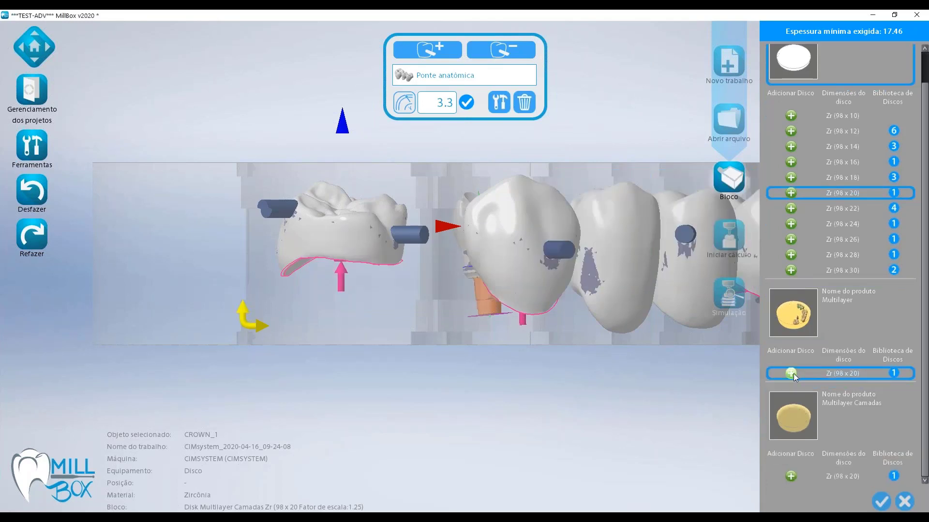
pyautogui.click(895, 181)
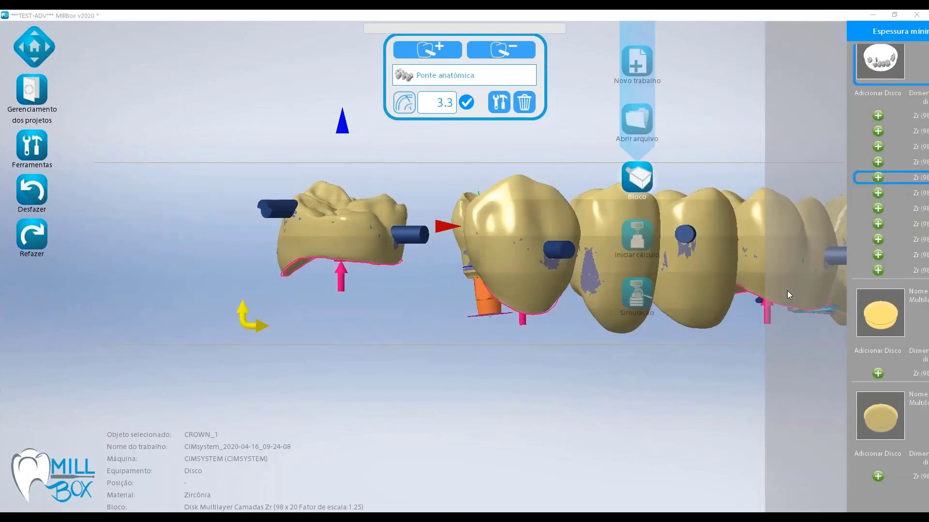
pyautogui.click(713, 303)
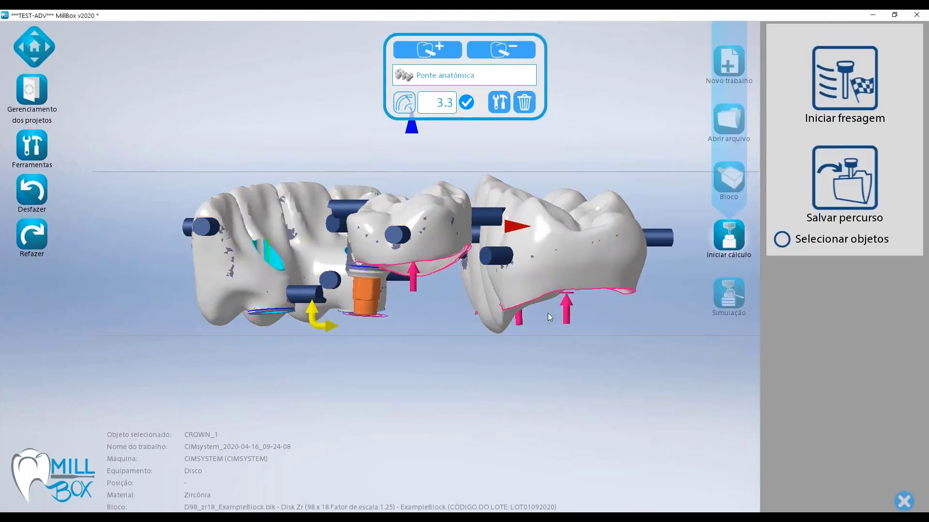
# Step: Deselect CROWN_1 and close the milling calculation options without starting a calculation
pyautogui.click(33, 51)
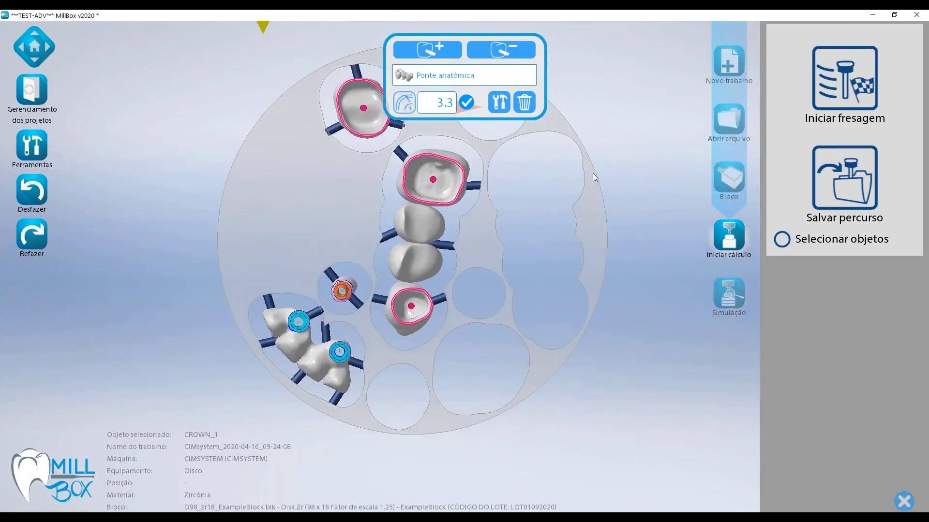
pyautogui.click(604, 85)
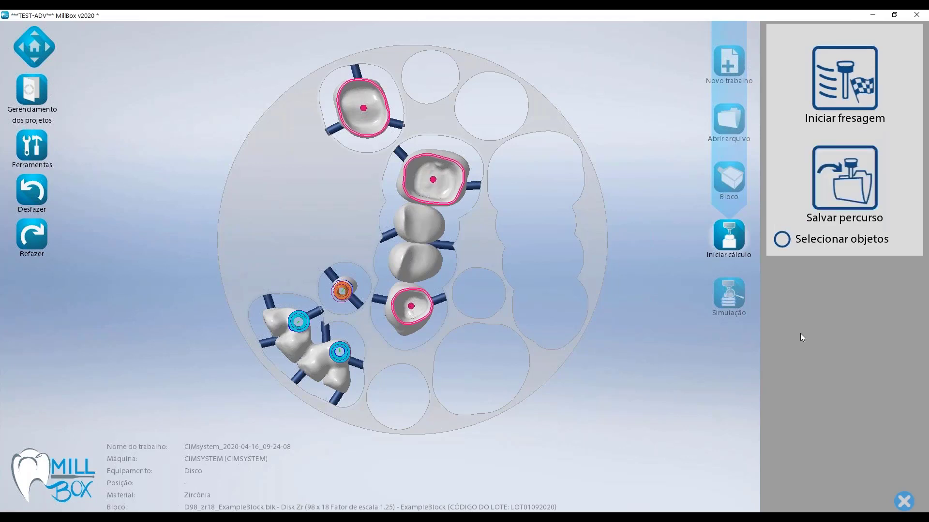
pyautogui.click(902, 502)
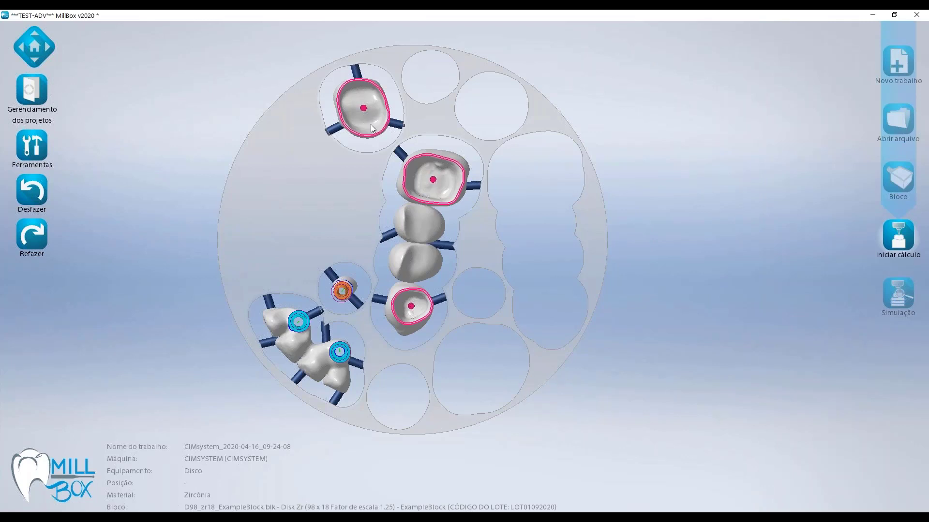
# Step: Move CROWN_1 towards the neighbouring milled hole and shift it back slightly to a spot with free clearance in the disc
pyautogui.moveTo(373, 121); pyautogui.dragTo(385, 112)
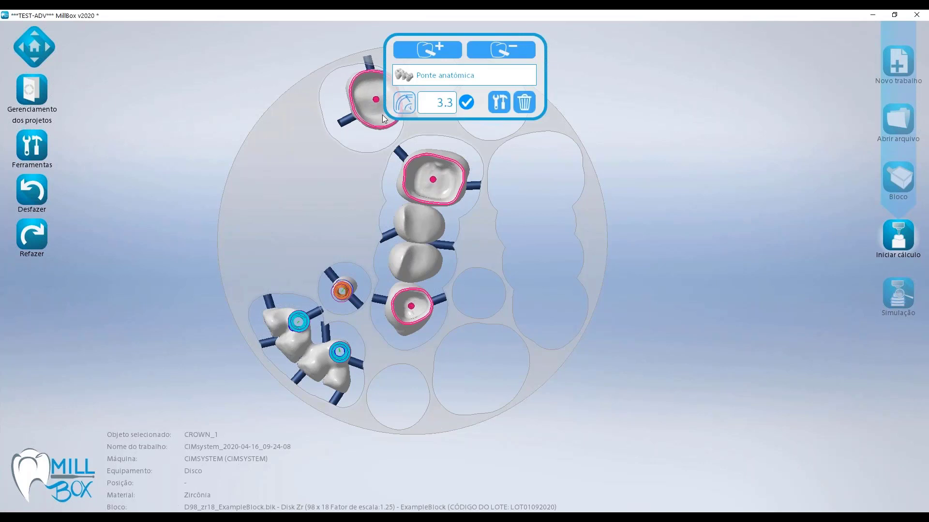
pyautogui.moveTo(338, 174); pyautogui.dragTo(252, 222, button='middle')
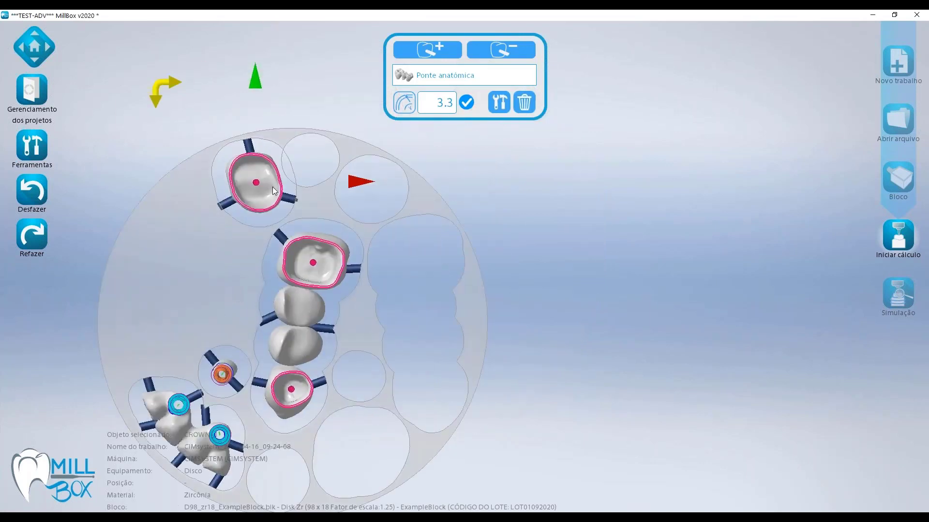
pyautogui.click(278, 189)
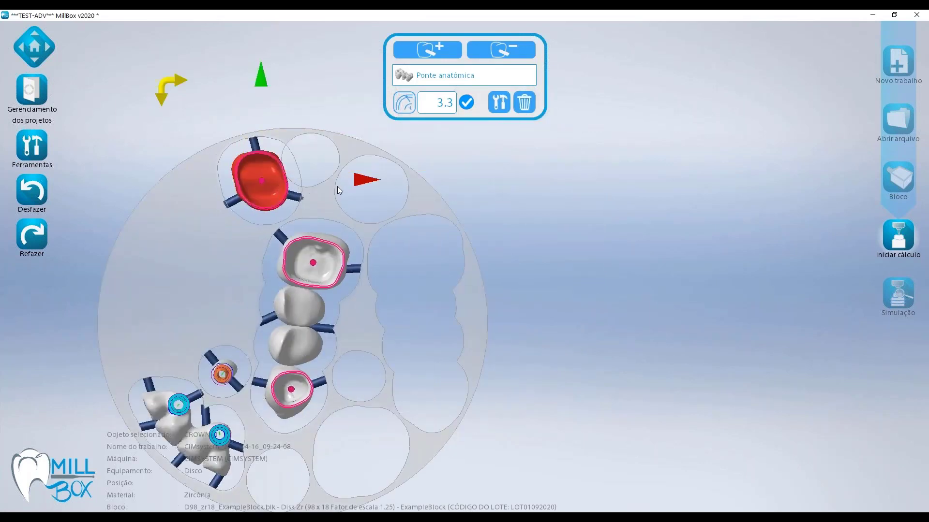
pyautogui.scroll(5, 303, 168)
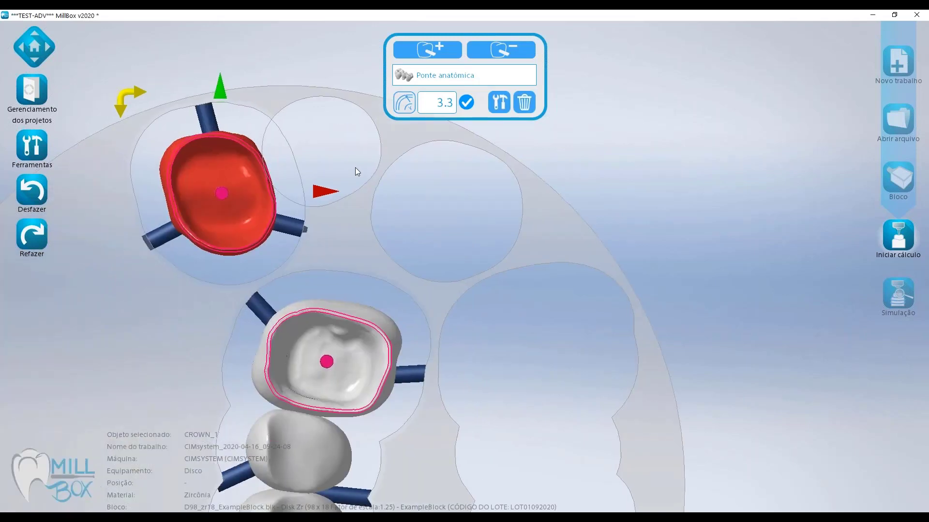
pyautogui.moveTo(439, 167); pyautogui.dragTo(451, 204, button='middle')
pyautogui.moveTo(357, 211)
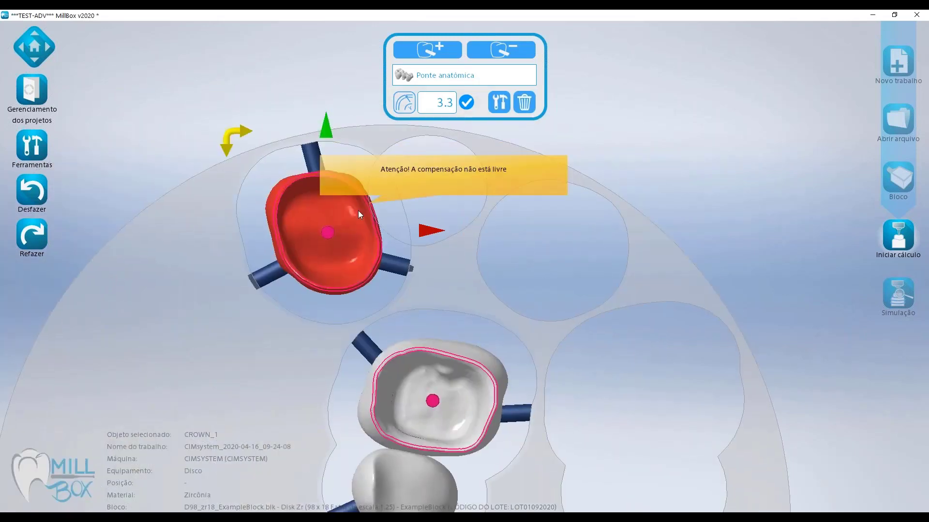
pyautogui.moveTo(354, 210); pyautogui.dragTo(351, 210)
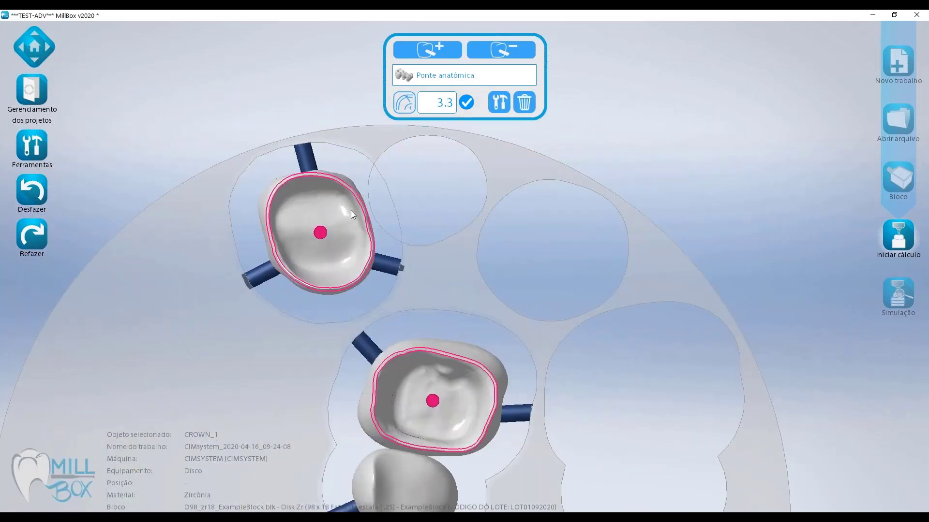
pyautogui.click(495, 210)
# Step: Shift the single crown's connector pin along the crown contour, away from the neighbouring empty hole and into solid disc material
pyautogui.moveTo(451, 245); pyautogui.dragTo(397, 235, button='middle')
pyautogui.moveTo(397, 235); pyautogui.dragTo(452, 275, button='right')
pyautogui.click(463, 271)
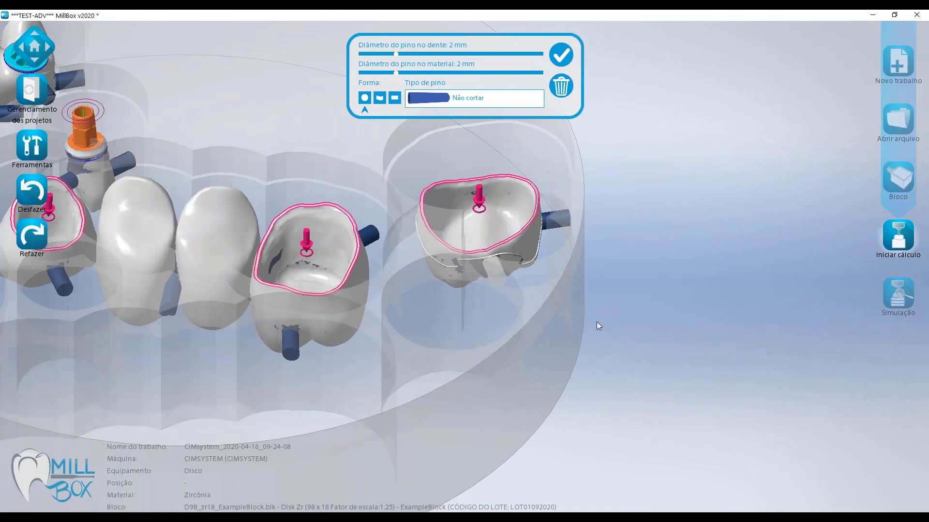
pyautogui.click(600, 338)
pyautogui.moveTo(600, 338); pyautogui.dragTo(601, 365, button='right')
pyautogui.scroll(5, 515, 253)
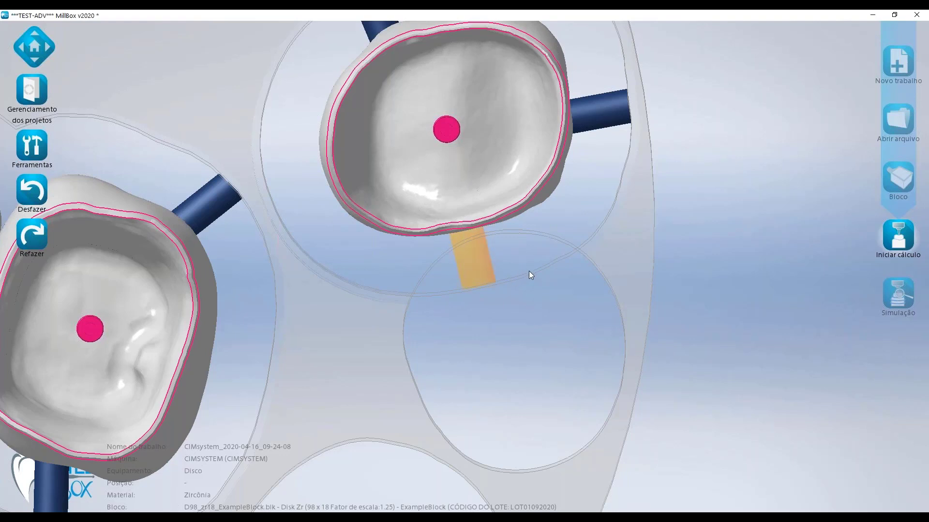
pyautogui.moveTo(537, 266); pyautogui.dragTo(563, 263, button='middle')
pyautogui.scroll(-1, 564, 265)
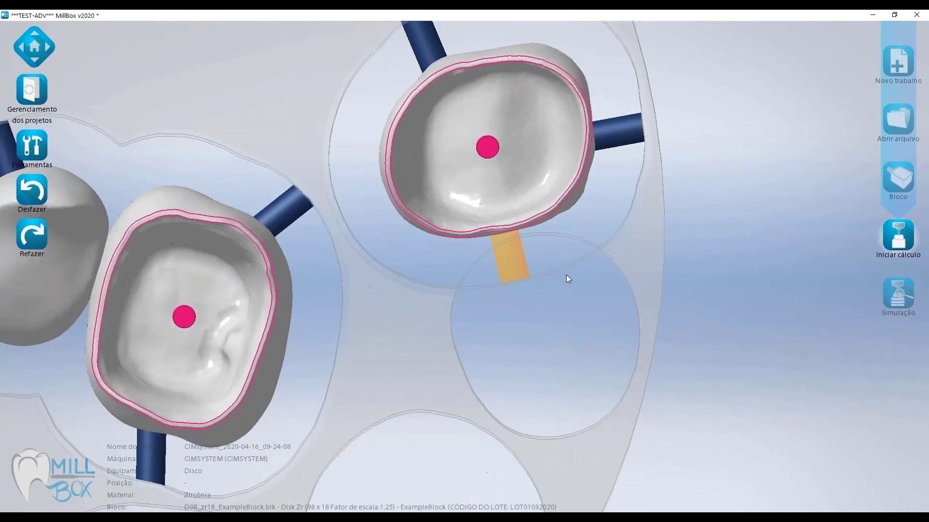
pyautogui.moveTo(566, 271); pyautogui.dragTo(564, 208, button='right')
pyautogui.click(434, 265)
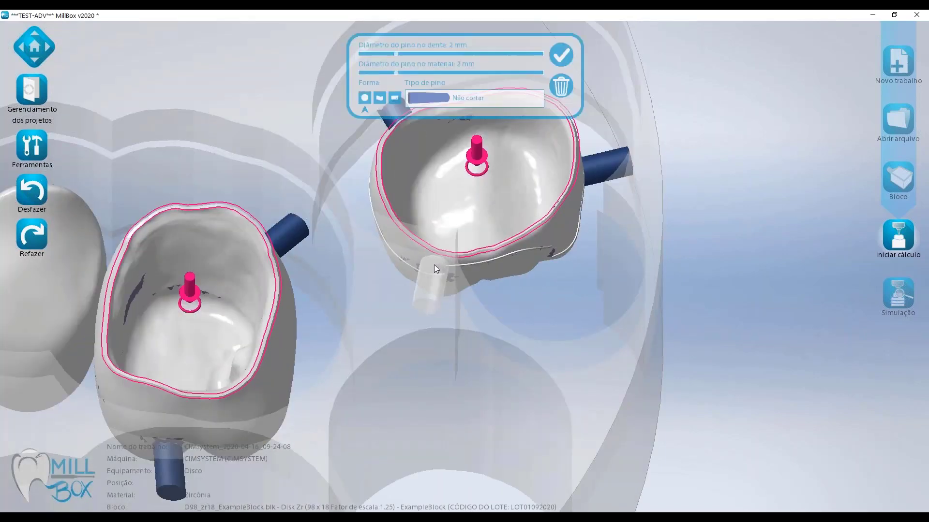
pyautogui.click(741, 301)
# Step: Examine the connector pins of the single crown, the bridges and the implant abutment from several angles in the disc
pyautogui.scroll(-5, 559, 253)
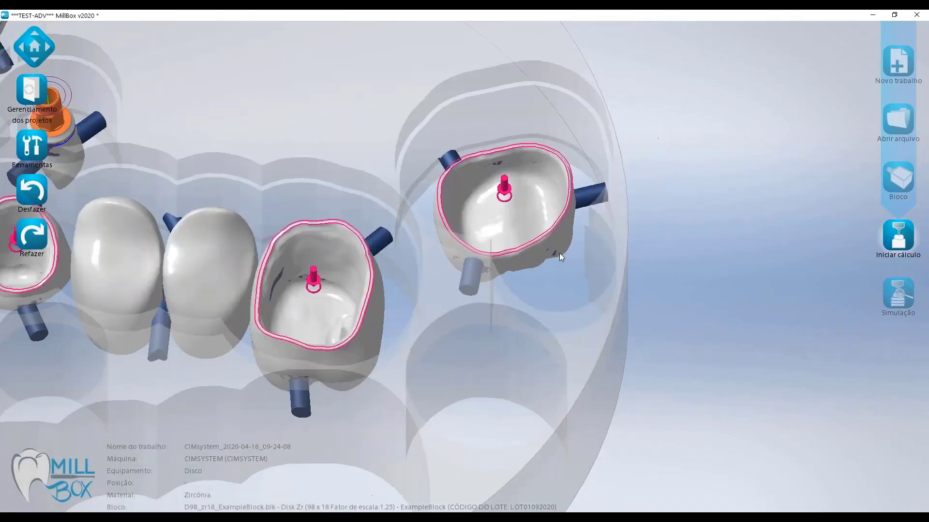
pyautogui.moveTo(553, 278); pyautogui.dragTo(562, 259, button='right')
pyautogui.moveTo(562, 259); pyautogui.dragTo(473, 264, button='middle')
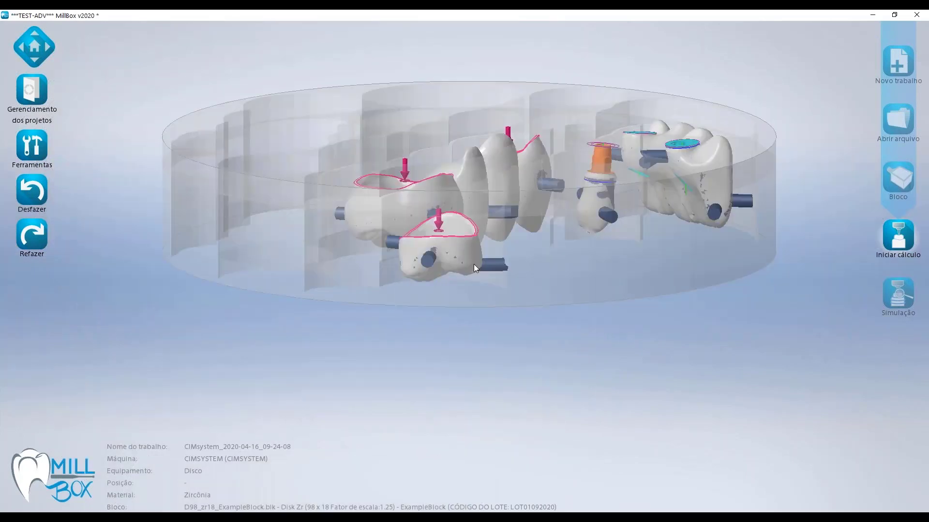
pyautogui.scroll(4, 474, 264)
pyautogui.moveTo(608, 229); pyautogui.dragTo(565, 246, button='right')
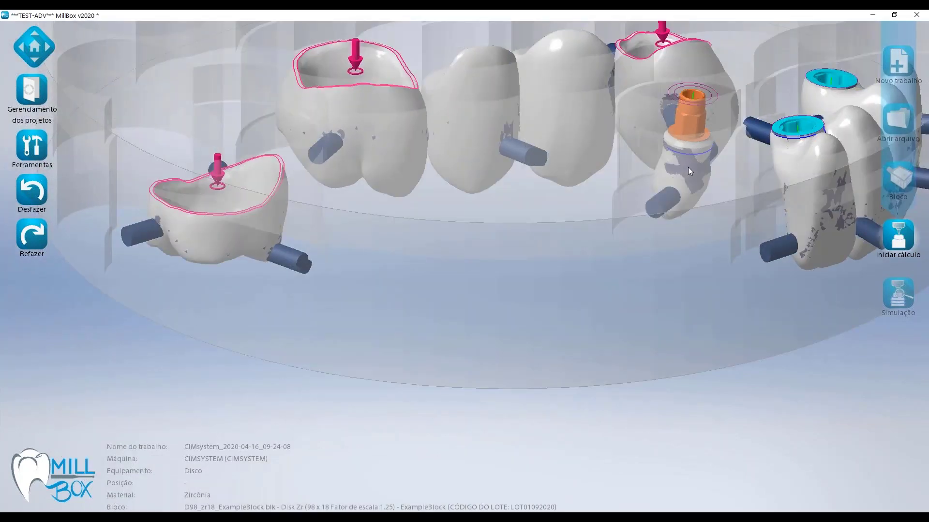
pyautogui.moveTo(560, 222); pyautogui.dragTo(618, 250, button='right')
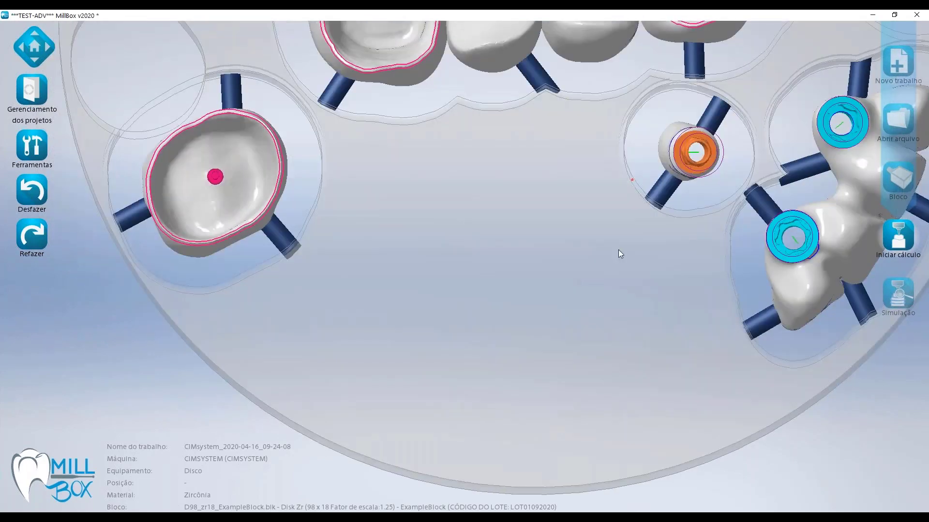
pyautogui.scroll(2, 691, 184)
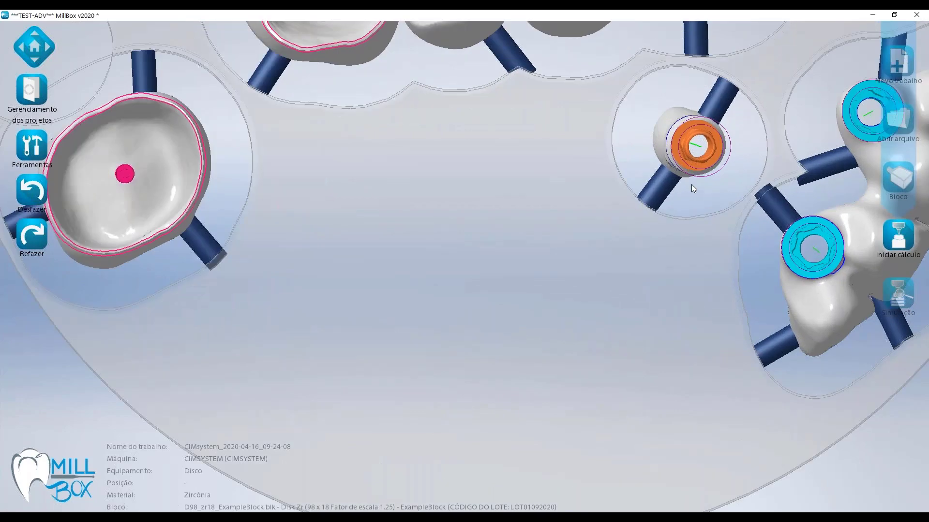
pyautogui.moveTo(720, 131); pyautogui.dragTo(614, 218, button='middle')
pyautogui.scroll(-8, 540, 262)
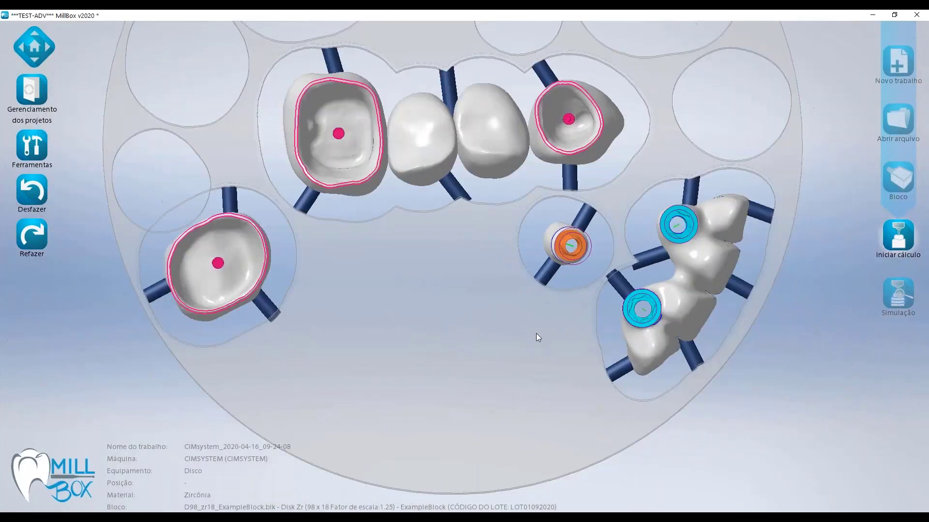
pyautogui.moveTo(536, 333); pyautogui.dragTo(567, 258, button='right')
pyautogui.scroll(4, 568, 257)
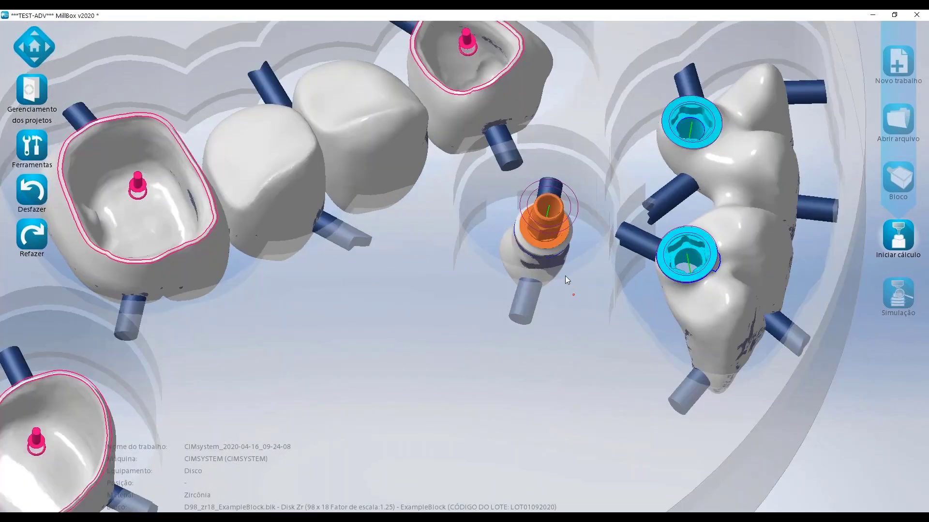
pyautogui.moveTo(565, 276); pyautogui.dragTo(550, 259, button='right')
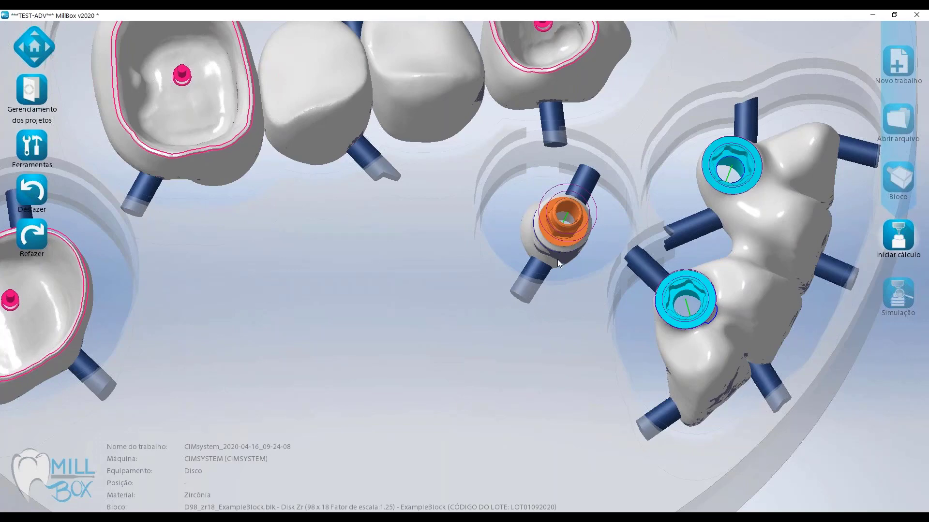
pyautogui.scroll(-5, 584, 261)
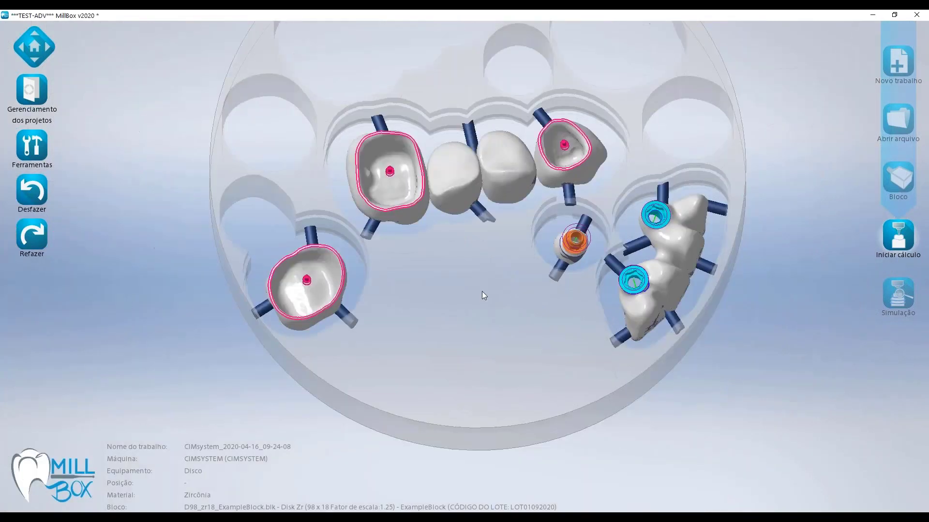
pyautogui.moveTo(481, 291); pyautogui.dragTo(469, 242, button='right')
pyautogui.scroll(6, 469, 243)
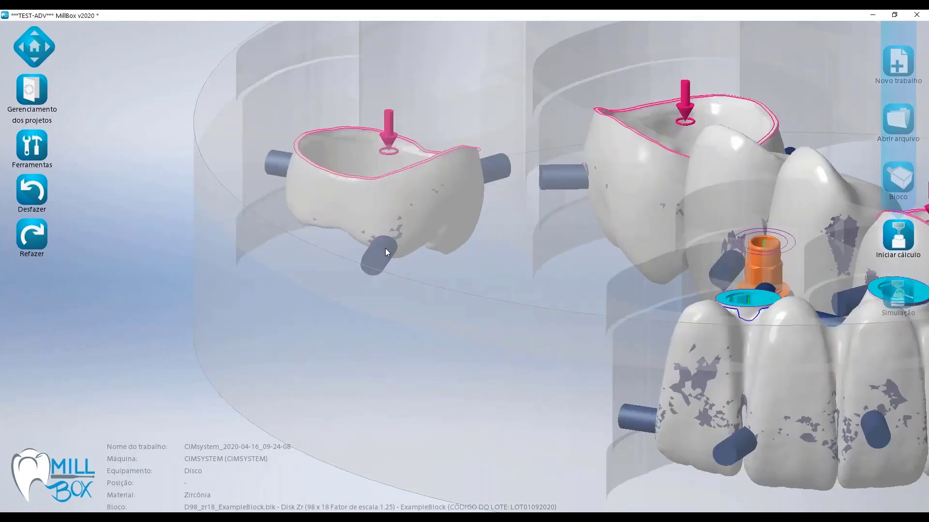
# Step: Move the single crown's pin facing the open disc area higher up the crown wall, above the contour line
pyautogui.click(385, 248)
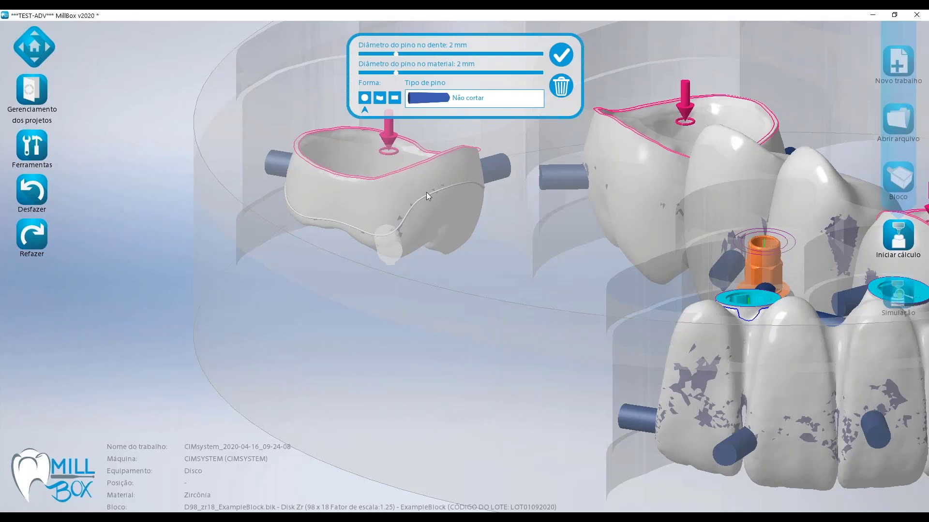
pyautogui.moveTo(394, 242); pyautogui.dragTo(387, 197)
pyautogui.click(162, 252)
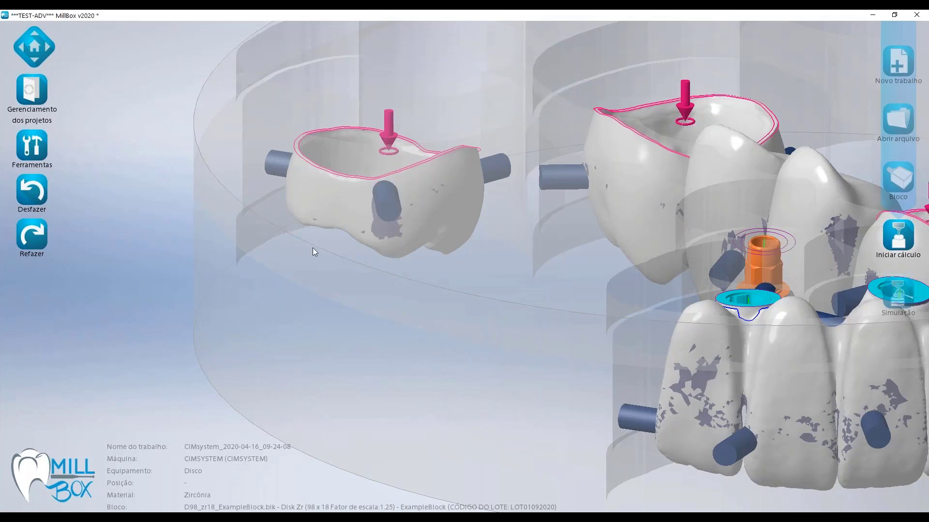
# Step: Inspect the pins from the side and select the bridge molar's pin to show the contour line it follows
pyautogui.moveTo(331, 245); pyautogui.dragTo(398, 235, button='middle')
pyautogui.scroll(3, 292, 226)
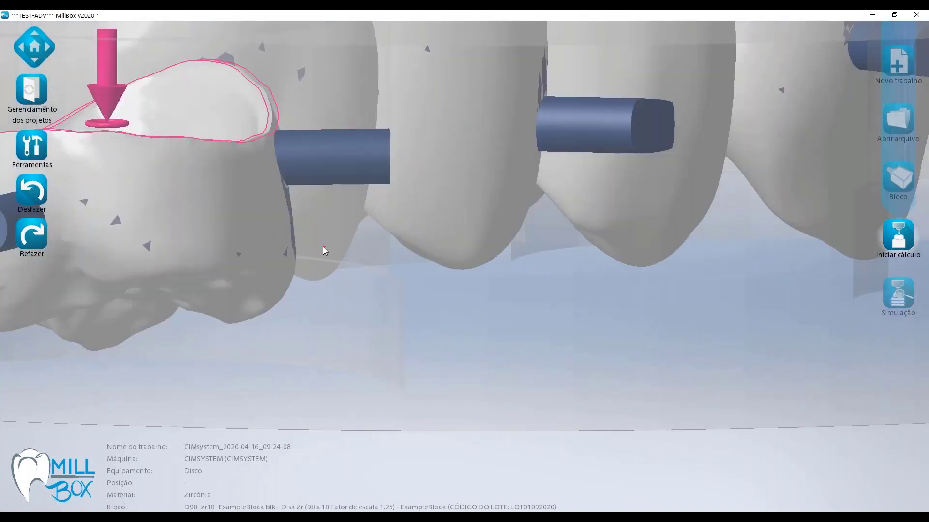
pyautogui.moveTo(323, 246); pyautogui.dragTo(299, 253, button='middle')
pyautogui.scroll(-5, 449, 274)
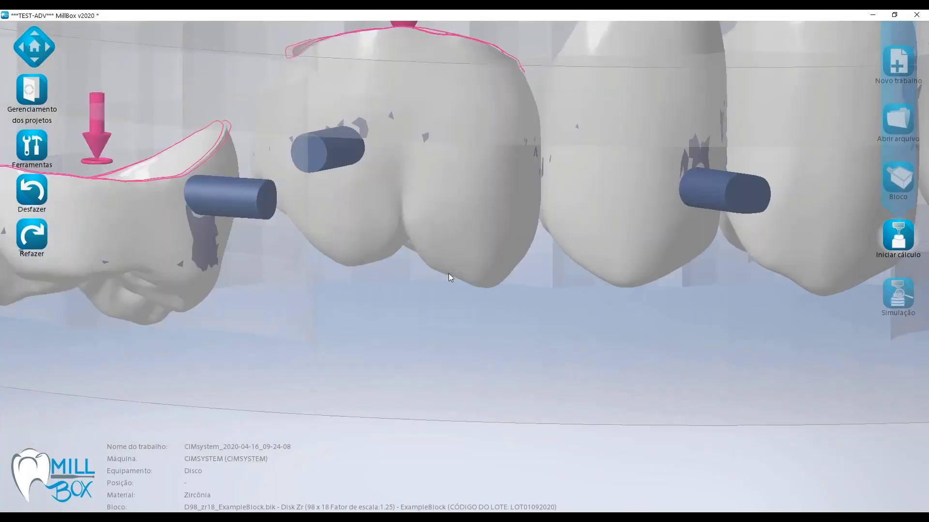
pyautogui.click(457, 234)
pyautogui.click(386, 195)
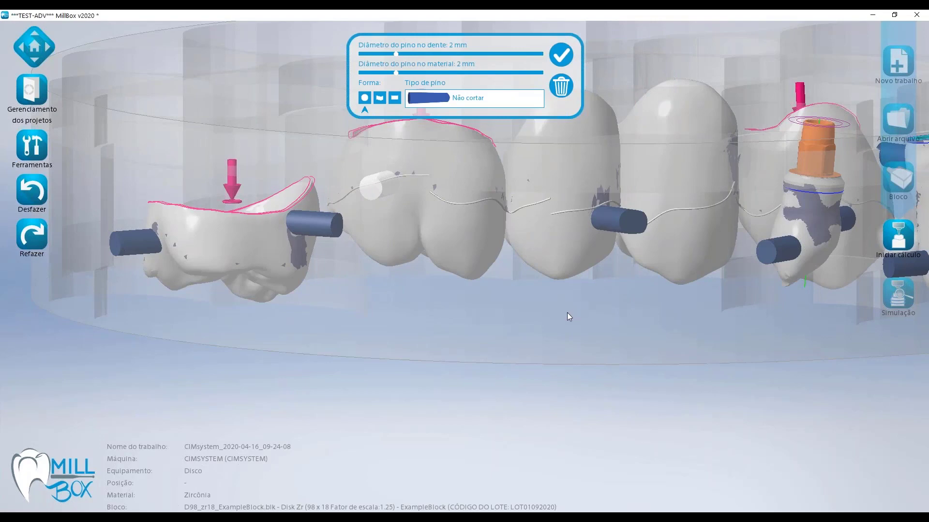
# Step: Place the single crown's raised pin back down on the crown's contour line
pyautogui.moveTo(561, 318); pyautogui.dragTo(349, 199, button='middle')
pyautogui.click(348, 199)
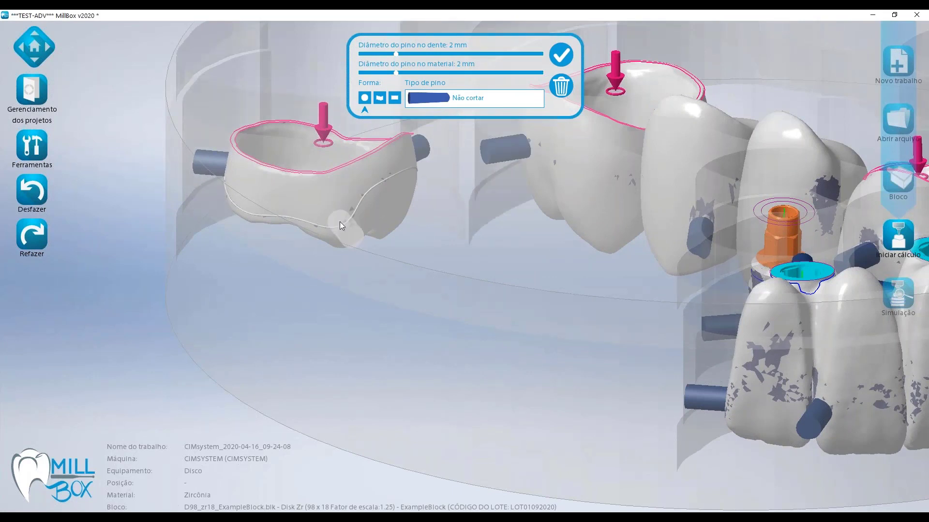
pyautogui.click(124, 261)
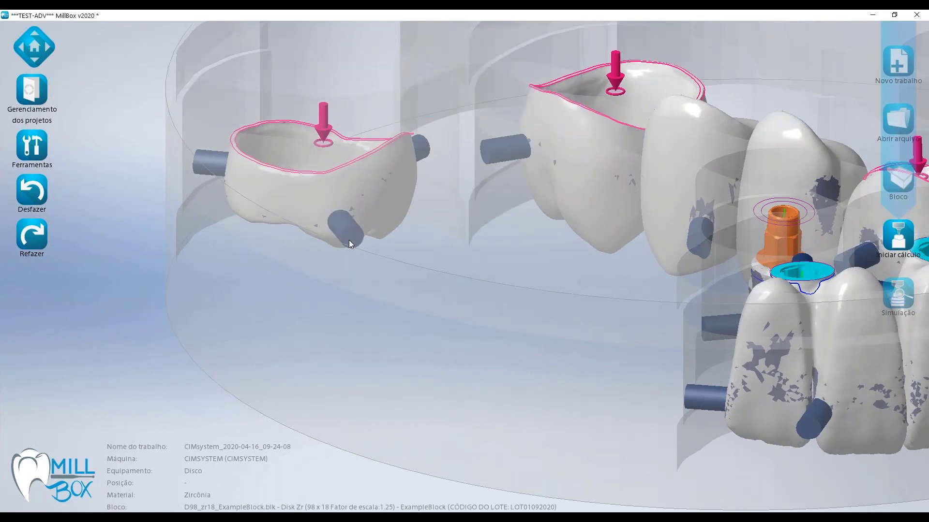
# Step: Try round pin diameters of 1.7 mm at the tooth and 2 mm at the material on the single crown's pin facing the open disc
pyautogui.moveTo(349, 240); pyautogui.dragTo(445, 223, button='middle')
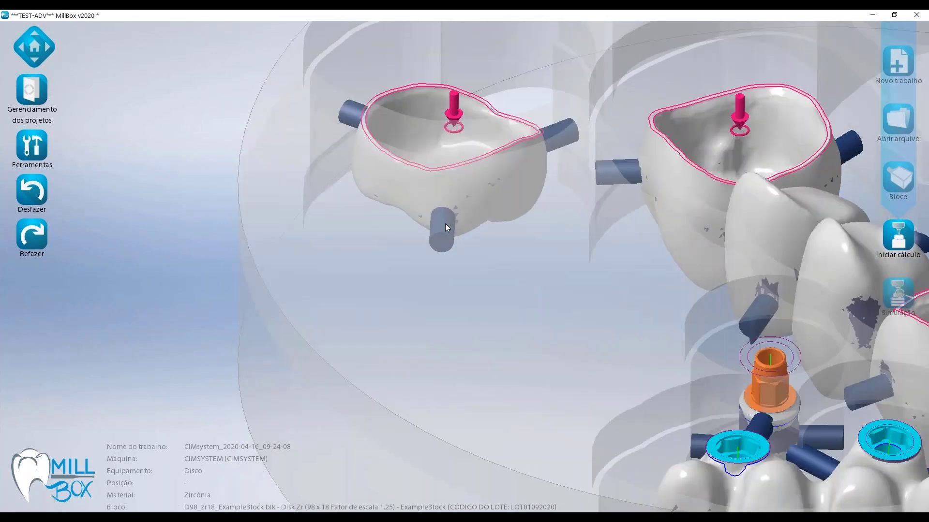
pyautogui.click(445, 225)
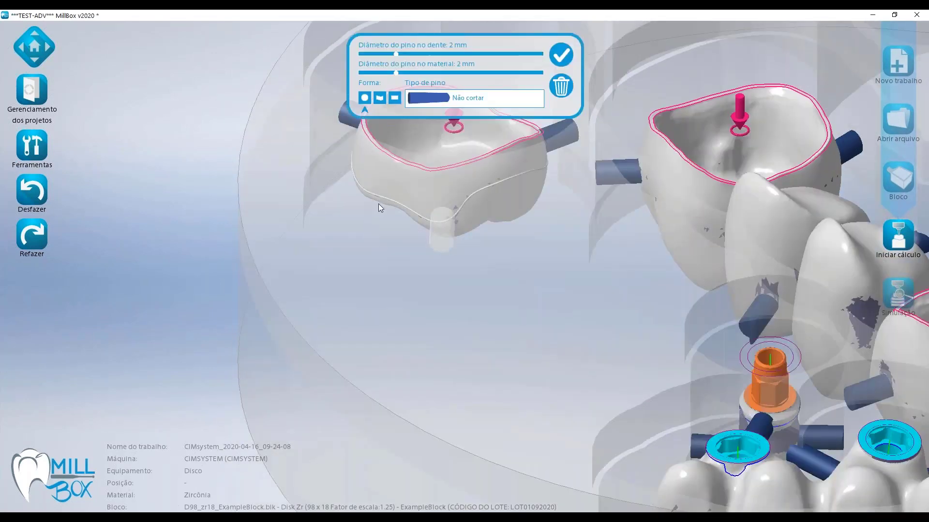
pyautogui.moveTo(379, 208); pyautogui.dragTo(465, 253, button='middle')
pyautogui.moveTo(395, 73); pyautogui.dragTo(417, 73)
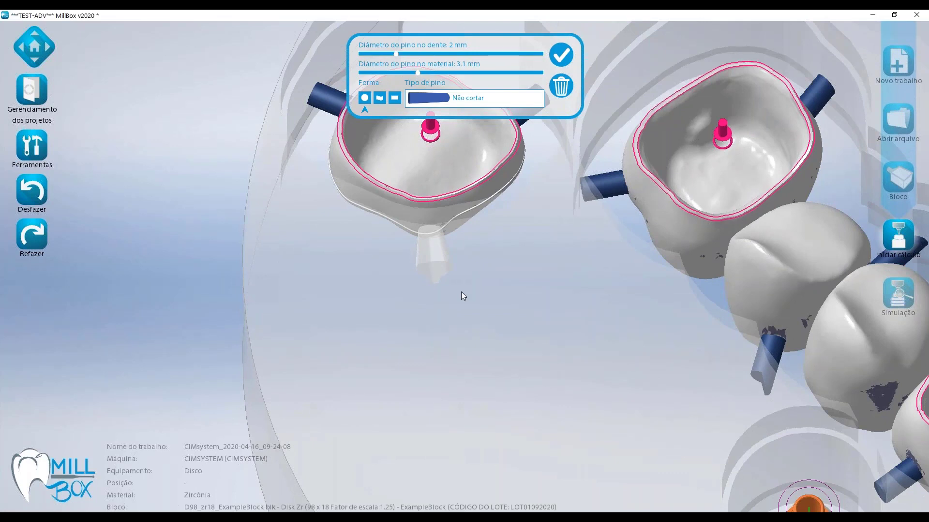
pyautogui.moveTo(491, 282); pyautogui.dragTo(489, 290, button='middle')
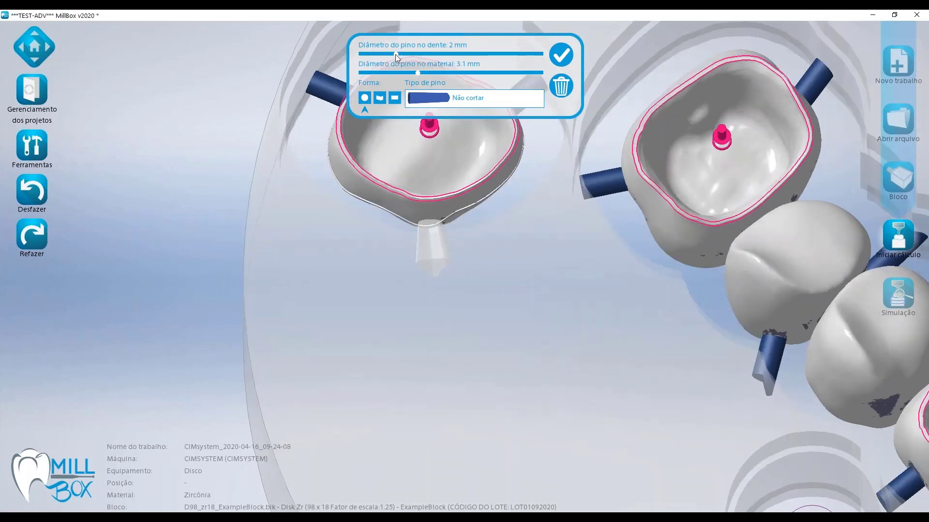
pyautogui.moveTo(396, 54); pyautogui.dragTo(398, 75)
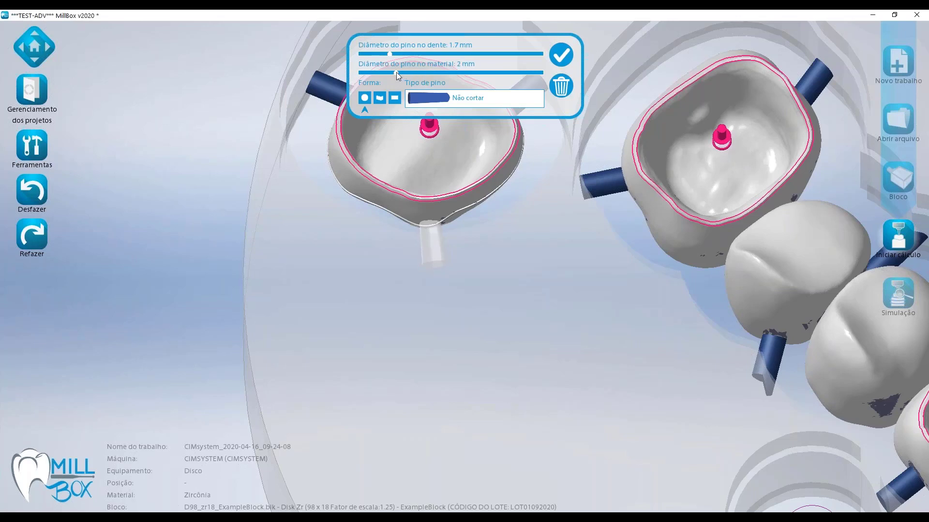
# Step: Give that crown pin the contour-following shape, 1 mm high and 4 mm wide, after comparing it with the straight rectangular shape
pyautogui.click(381, 99)
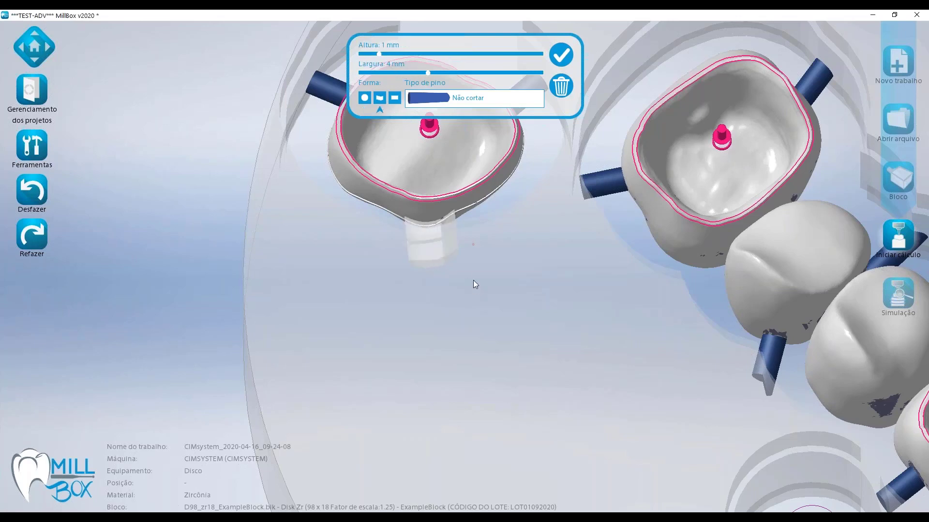
pyautogui.moveTo(474, 275); pyautogui.dragTo(483, 230, button='middle')
pyautogui.scroll(3, 436, 293)
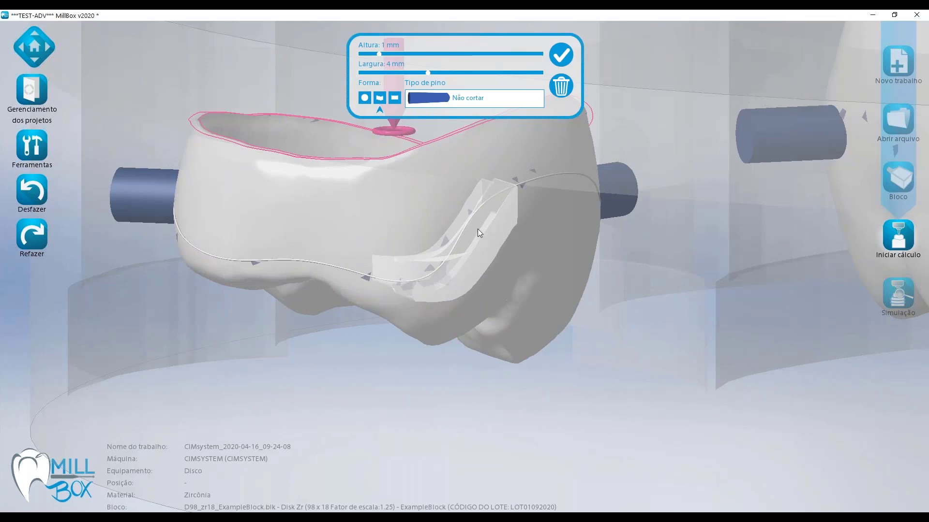
pyautogui.click(395, 99)
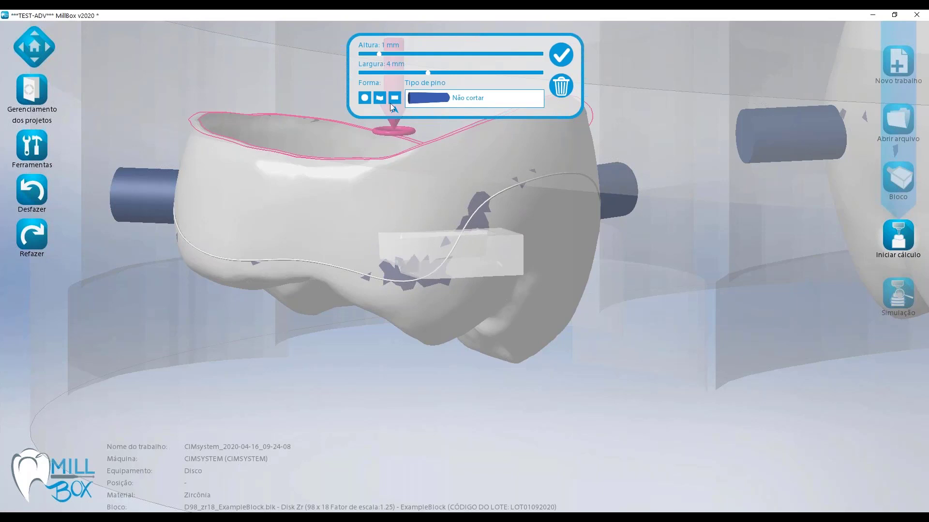
pyautogui.click(379, 98)
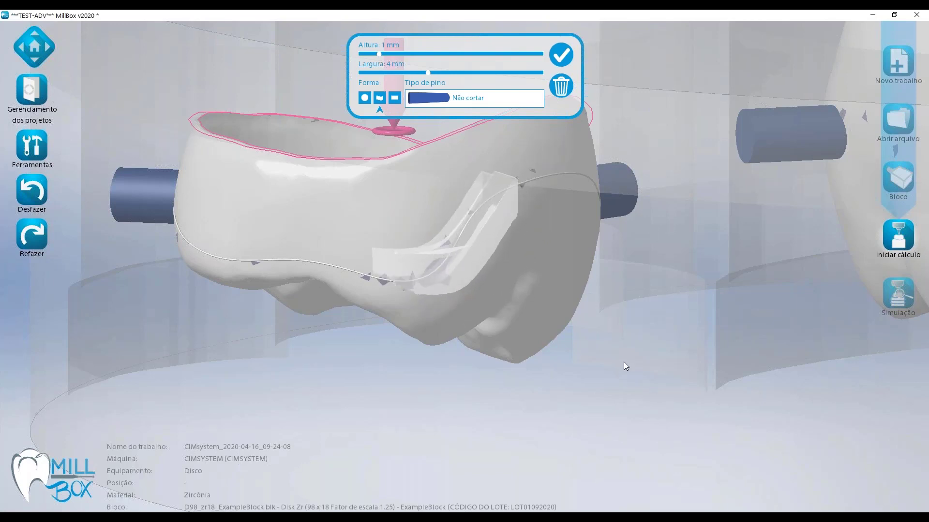
pyautogui.moveTo(599, 313); pyautogui.dragTo(600, 373, button='right')
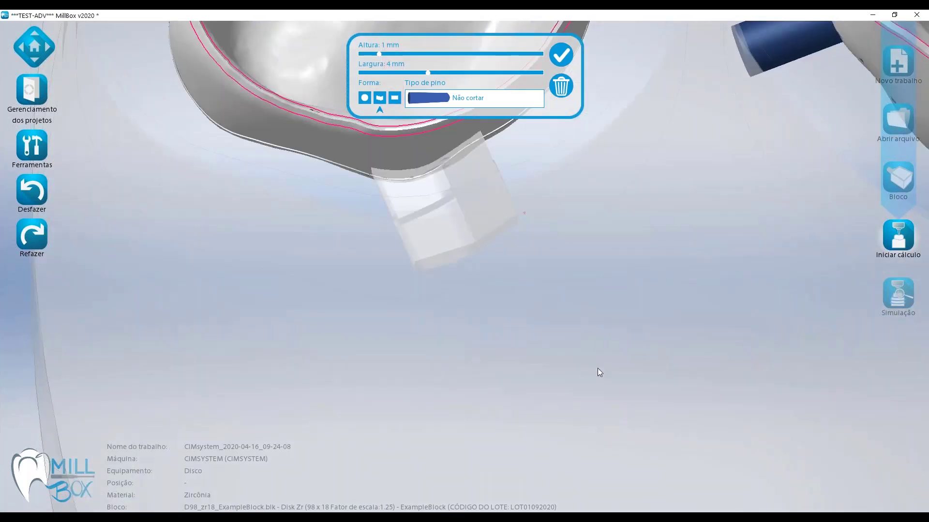
pyautogui.click(561, 54)
pyautogui.moveTo(556, 203); pyautogui.dragTo(559, 266, button='right')
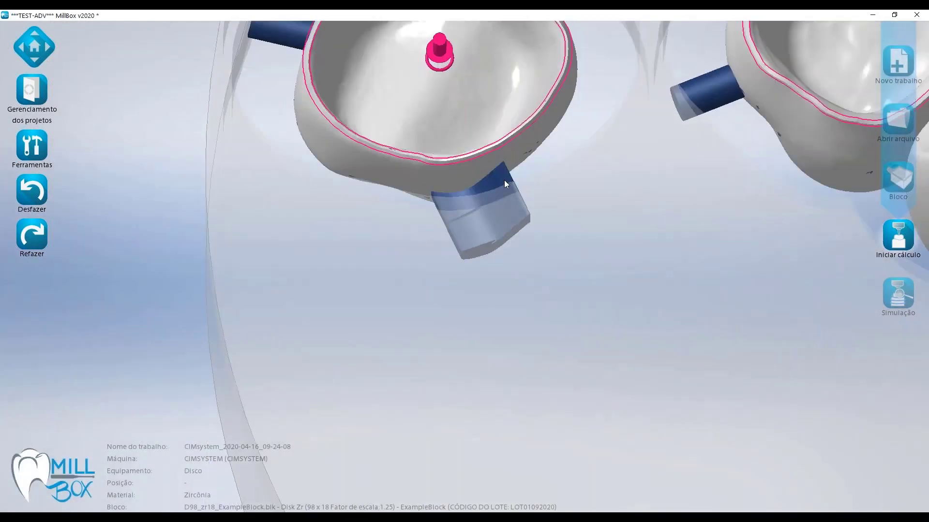
# Step: Change the pin type of the single crown's pin nearest the disc edge to Cortar
pyautogui.moveTo(497, 211); pyautogui.dragTo(553, 341, button='middle')
pyautogui.click(361, 151)
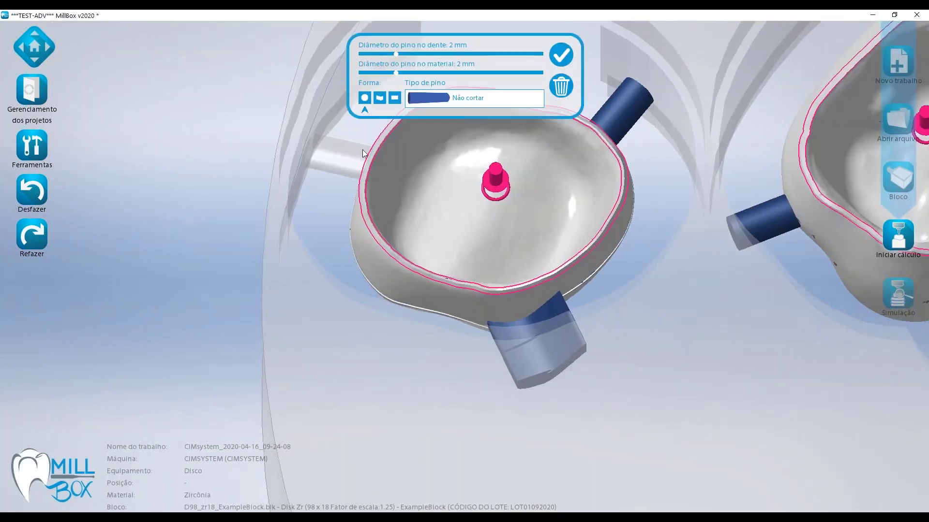
pyautogui.click(469, 99)
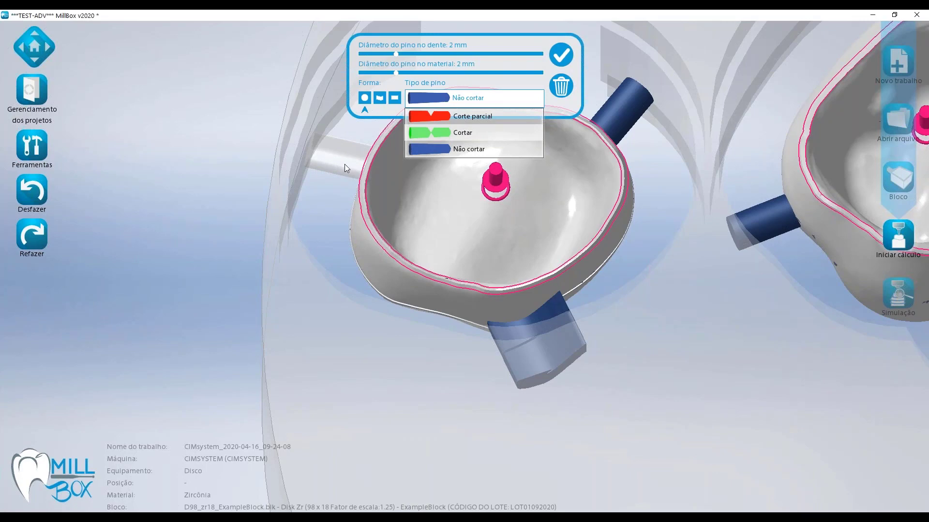
pyautogui.click(452, 131)
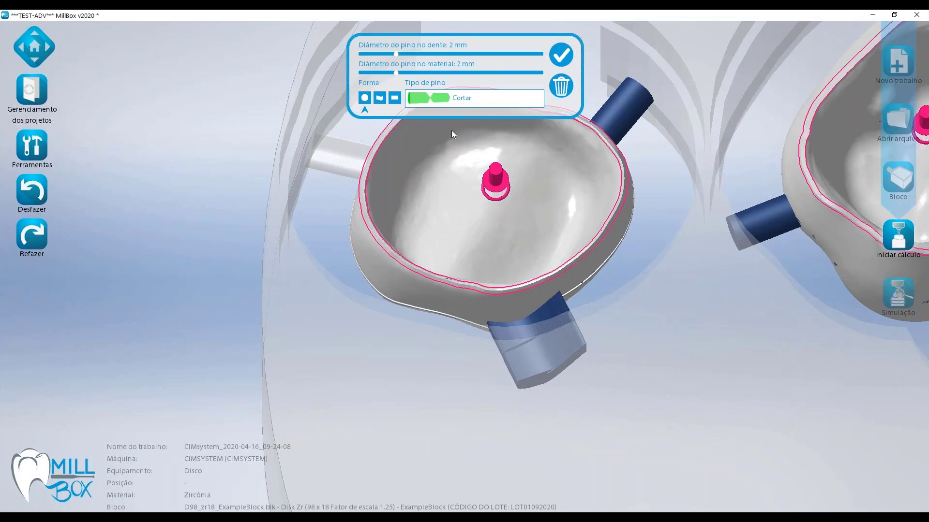
pyautogui.click(325, 200)
pyautogui.moveTo(327, 194)
pyautogui.mouseDown(button='middle')
pyautogui.moveTo(367, 187)
pyautogui.moveTo(369, 162)
pyautogui.moveTo(335, 184)
pyautogui.mouseUp(button='middle')
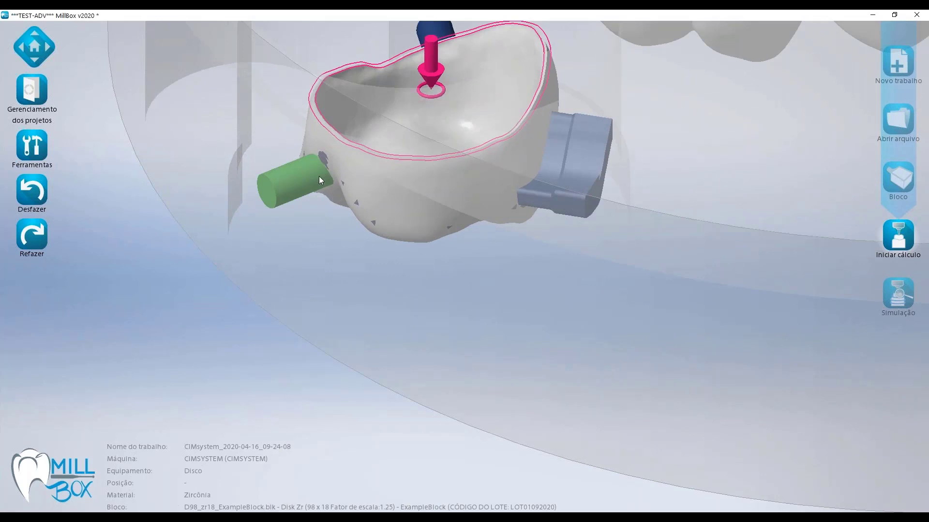
pyautogui.moveTo(461, 238); pyautogui.dragTo(457, 239, button='middle')
pyautogui.moveTo(433, 246); pyautogui.dragTo(446, 232, button='right')
pyautogui.moveTo(445, 232); pyautogui.dragTo(265, 306, button='middle')
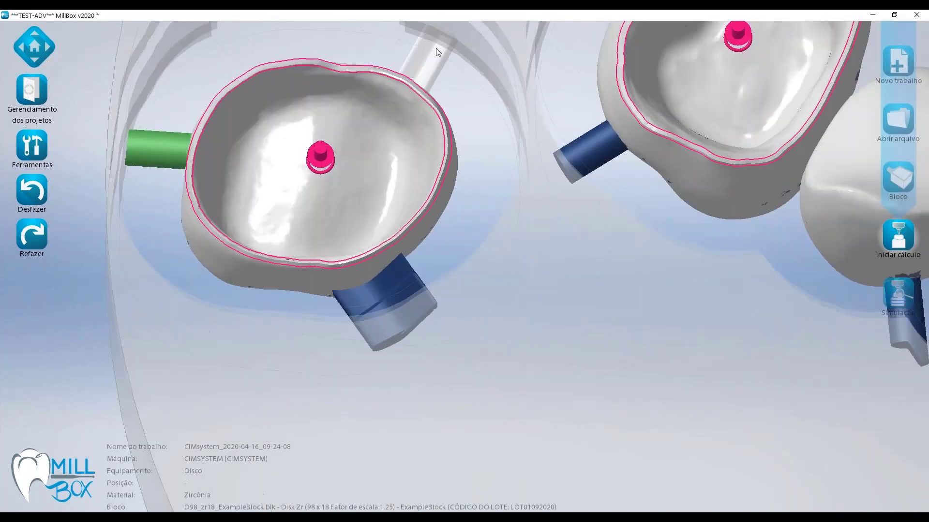
# Step: Move the single crown closer to the bridge molar within the disc
pyautogui.click(437, 55)
pyautogui.click(497, 194)
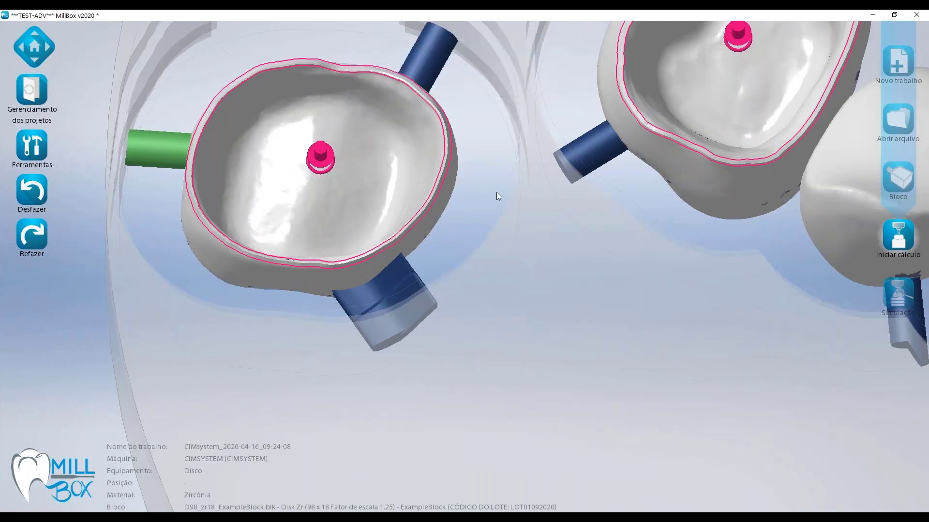
pyautogui.scroll(-5, 504, 185)
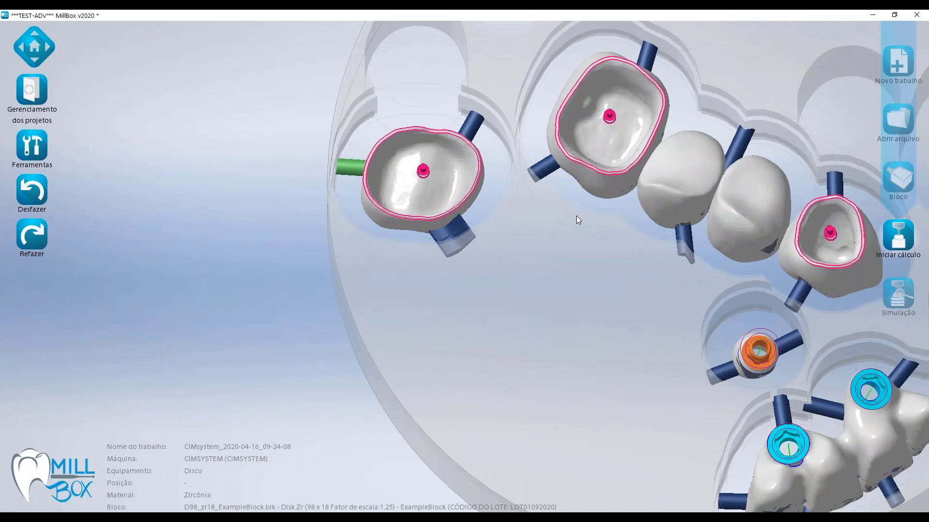
pyautogui.moveTo(576, 216); pyautogui.dragTo(451, 245, button='middle')
pyautogui.moveTo(451, 245); pyautogui.dragTo(372, 204, button='right')
pyautogui.moveTo(324, 233); pyautogui.dragTo(358, 230)
pyautogui.click(485, 281)
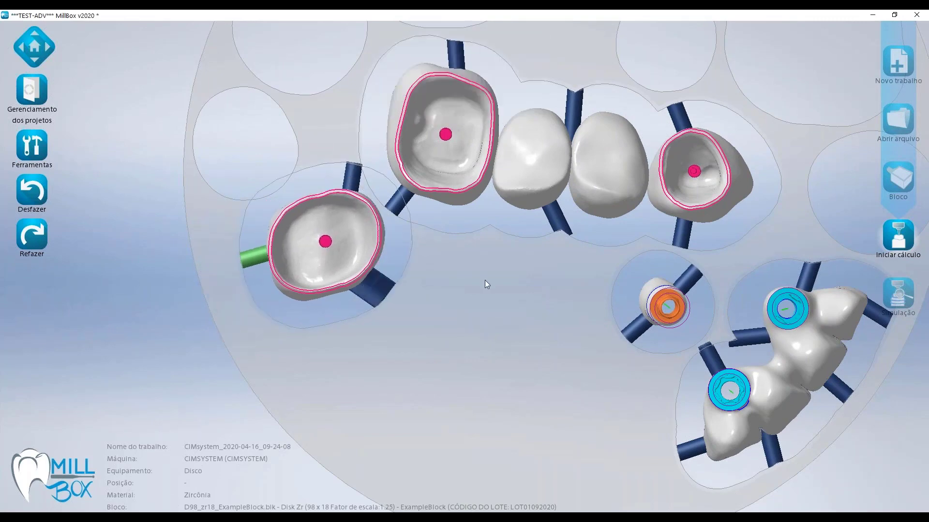
# Step: Attach the bridge molar's nearest pin to the single crown so it joins both restorations, keeping it uncut
pyautogui.scroll(5, 406, 215)
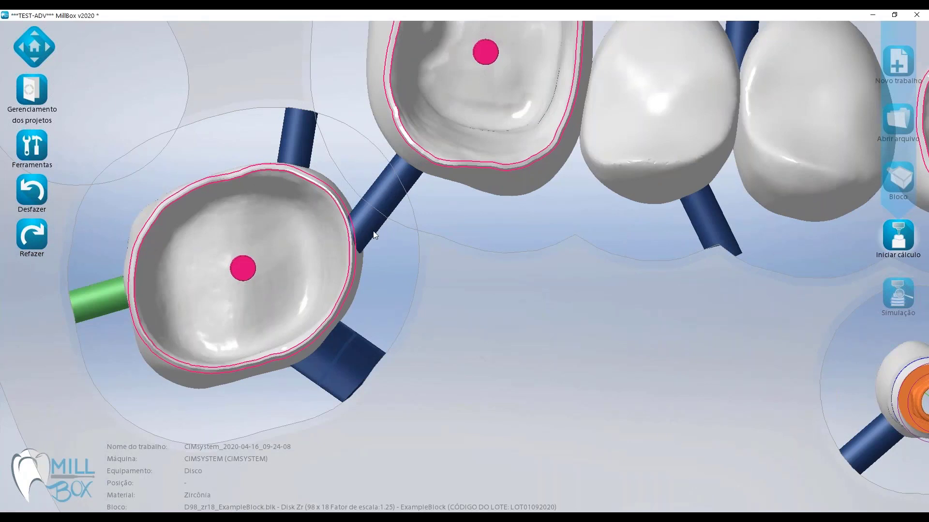
pyautogui.click(356, 222)
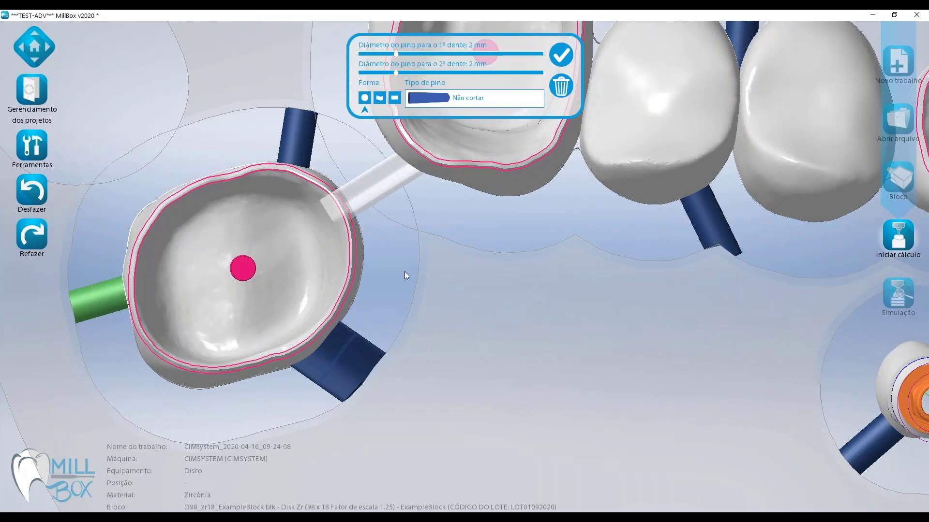
pyautogui.moveTo(404, 271); pyautogui.dragTo(400, 217, button='middle')
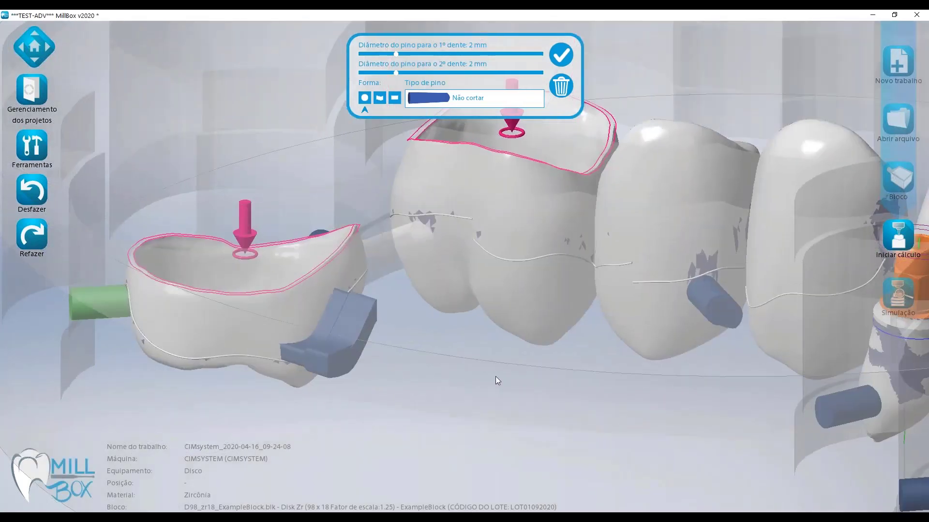
pyautogui.click(496, 379)
# Step: Raise the single crown slightly in the disc and check the pin joining it to the bridge
pyautogui.click(318, 240)
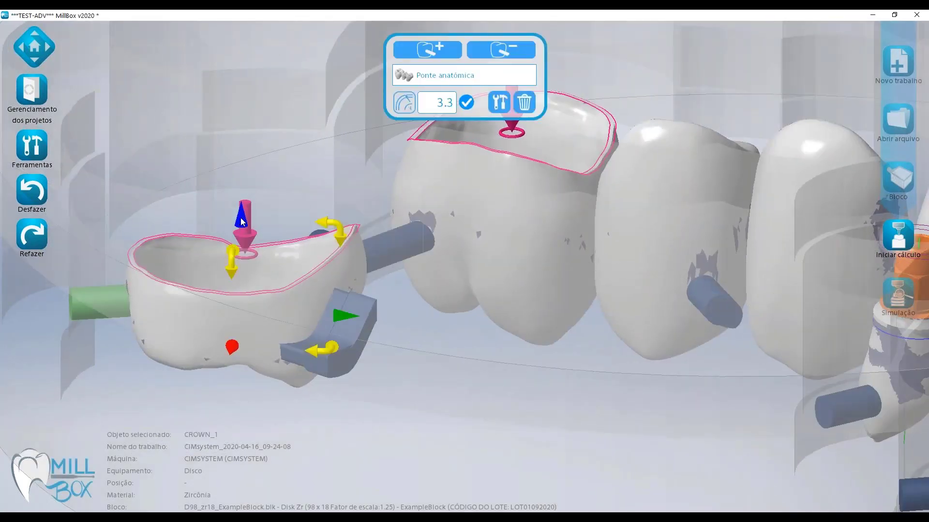
pyautogui.moveTo(245, 218); pyautogui.dragTo(246, 203)
pyautogui.click(448, 329)
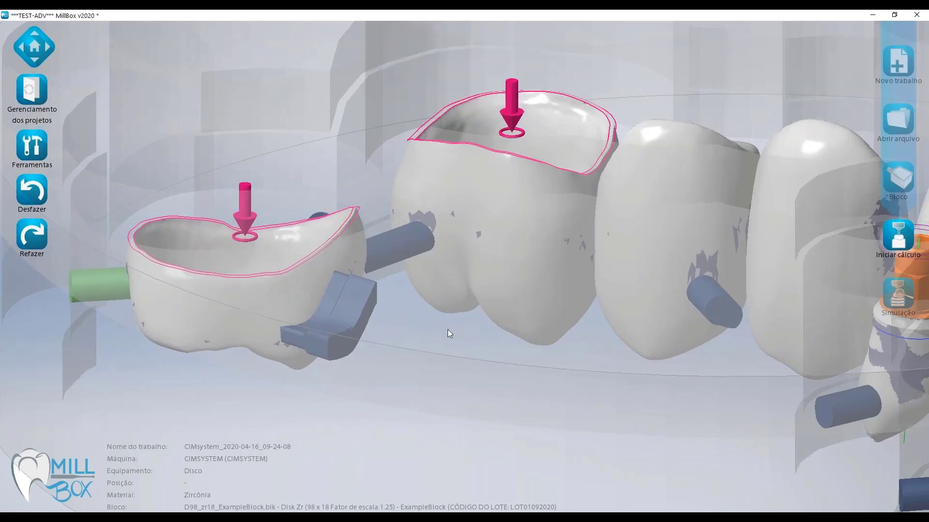
pyautogui.moveTo(448, 329); pyautogui.dragTo(392, 208, button='middle')
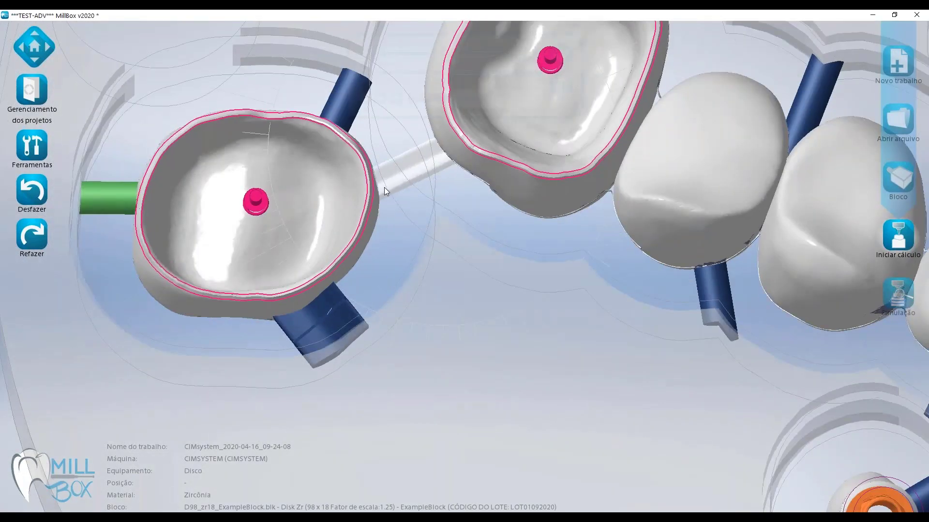
pyautogui.click(384, 187)
pyautogui.click(454, 242)
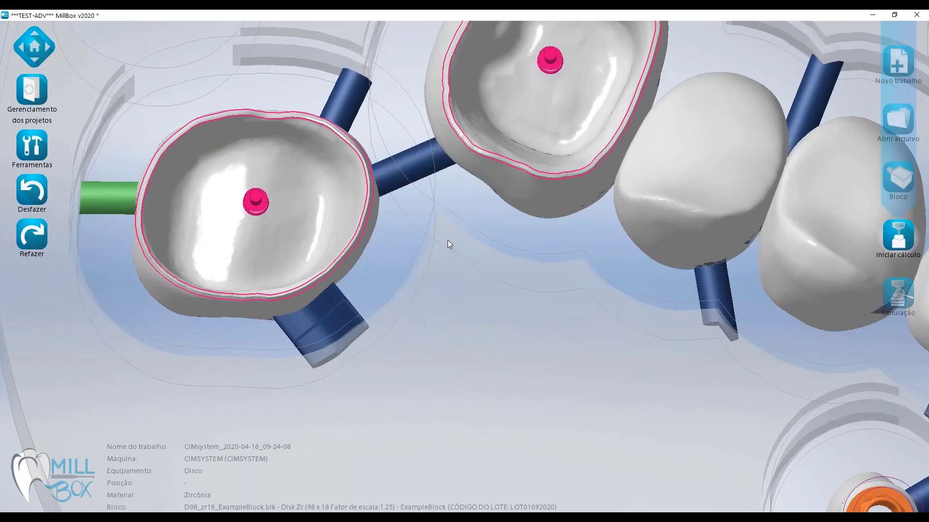
# Step: Shift the single crown's rear pin along its contour, away from the pin that joins the crown to the bridge
pyautogui.scroll(5, 447, 240)
pyautogui.scroll(-3, 455, 260)
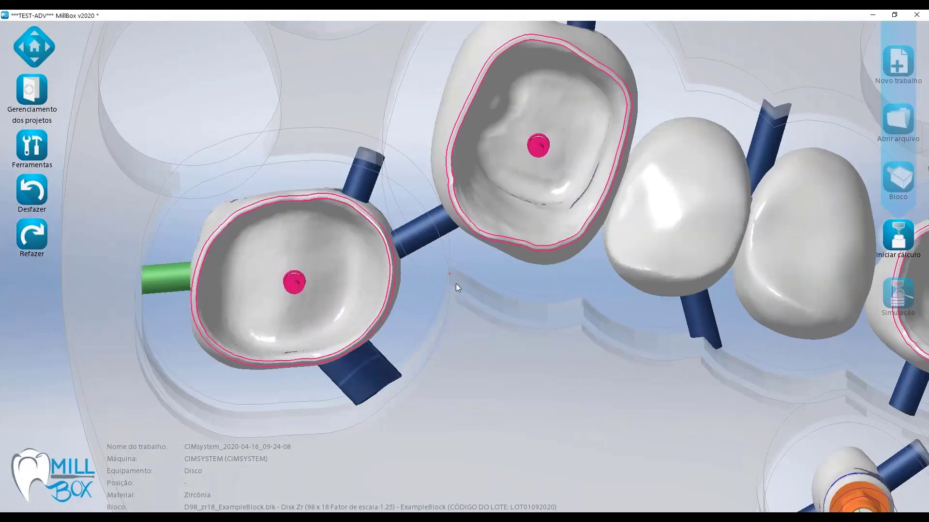
pyautogui.scroll(3, 384, 150)
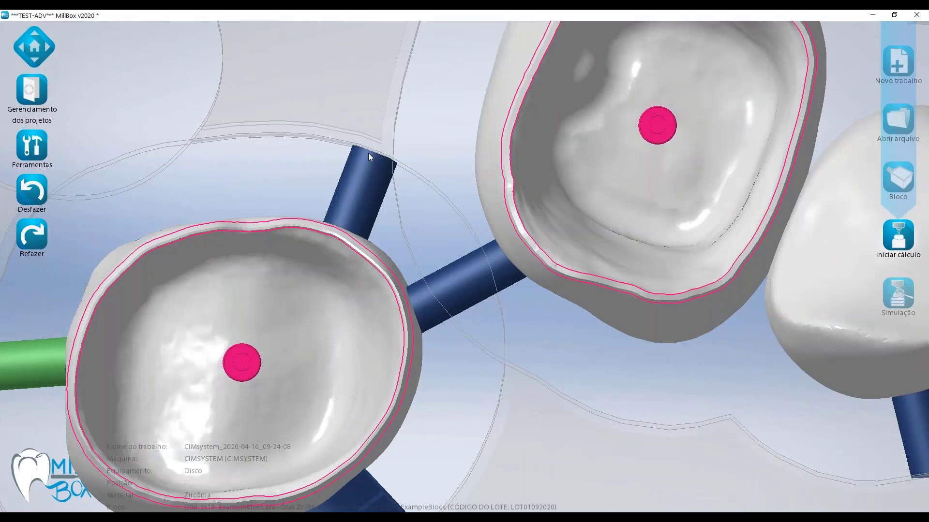
pyautogui.click(366, 152)
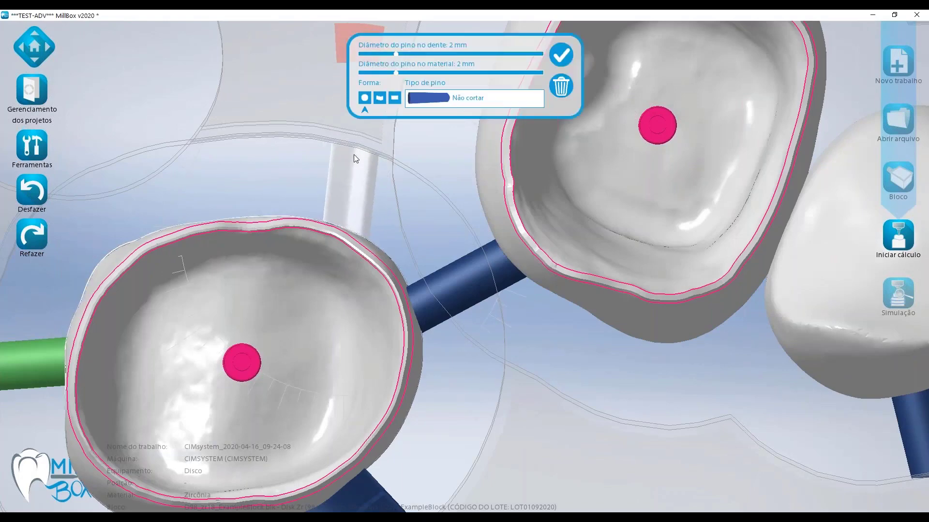
pyautogui.click(447, 176)
pyautogui.scroll(-4, 448, 177)
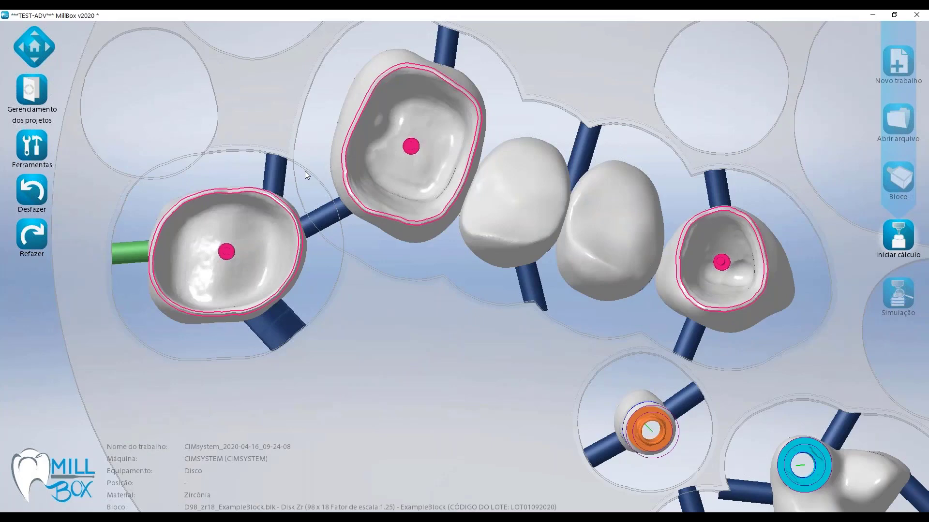
pyautogui.scroll(-4, 304, 170)
pyautogui.moveTo(365, 242); pyautogui.dragTo(440, 251, button='middle')
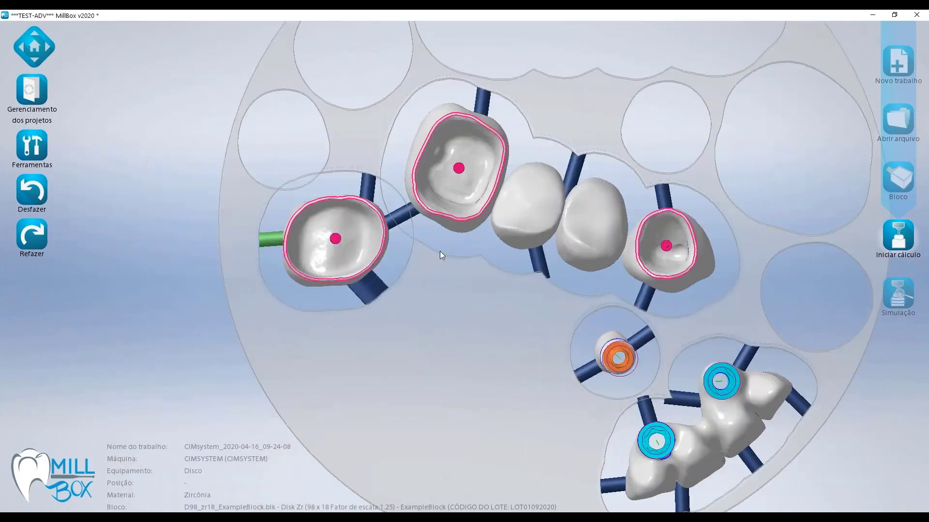
# Step: Display the single crown's wall thickness as a colour map and examine the inside of the crown
pyautogui.scroll(3, 440, 251)
pyautogui.click(345, 233)
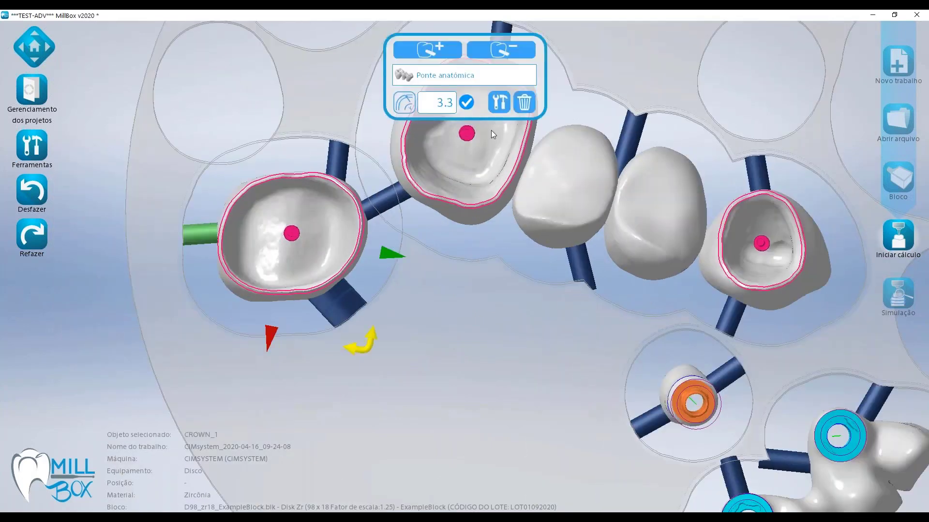
pyautogui.click(501, 102)
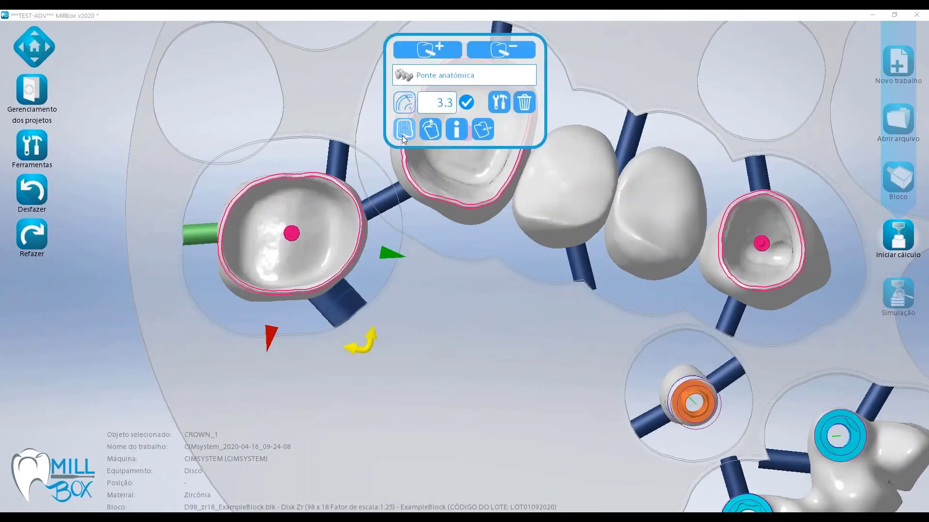
pyautogui.click(483, 129)
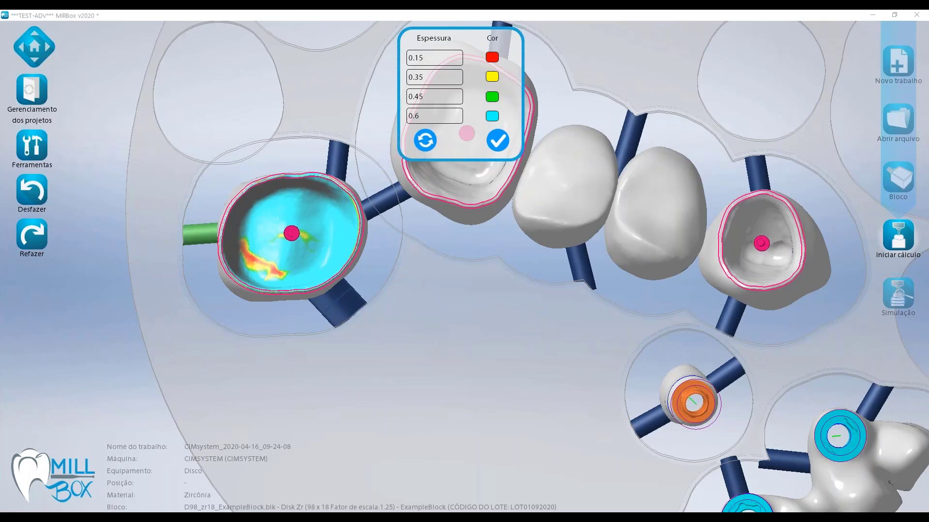
pyautogui.moveTo(414, 57); pyautogui.dragTo(434, 58)
pyautogui.click(435, 58)
pyautogui.moveTo(375, 296); pyautogui.dragTo(390, 329, button='middle')
pyautogui.scroll(1, 264, 245)
pyautogui.scroll(3, 302, 208)
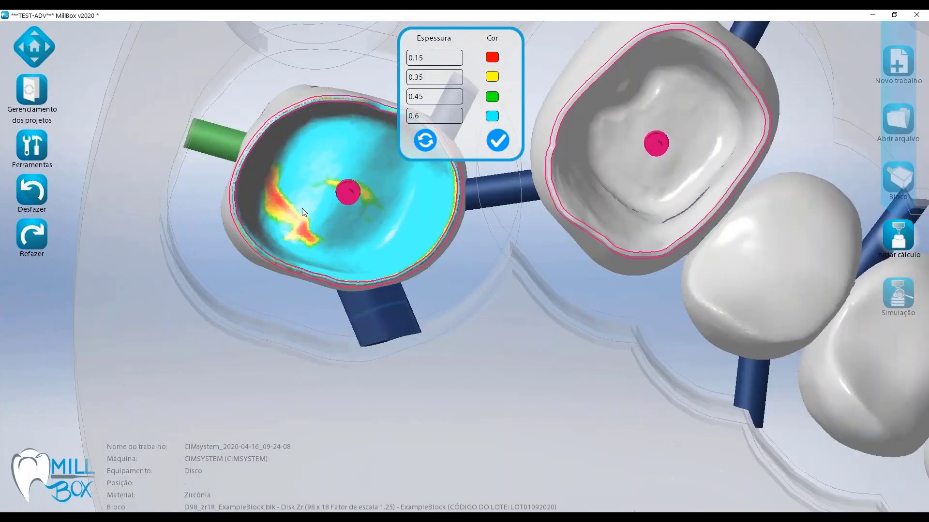
# Step: Inspect the thin areas inside the single crown's thickness map and close the map
pyautogui.scroll(2, 274, 248)
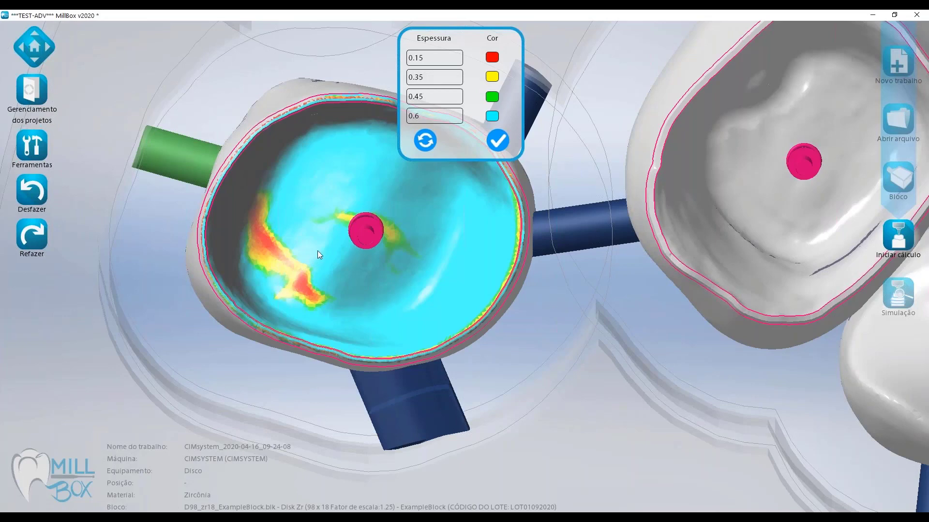
pyautogui.scroll(-3, 318, 251)
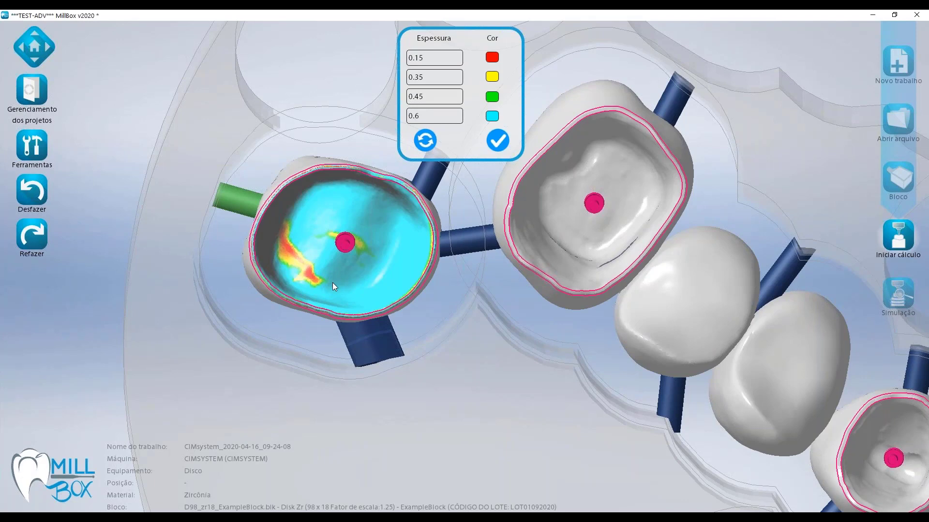
pyautogui.press('Escape')
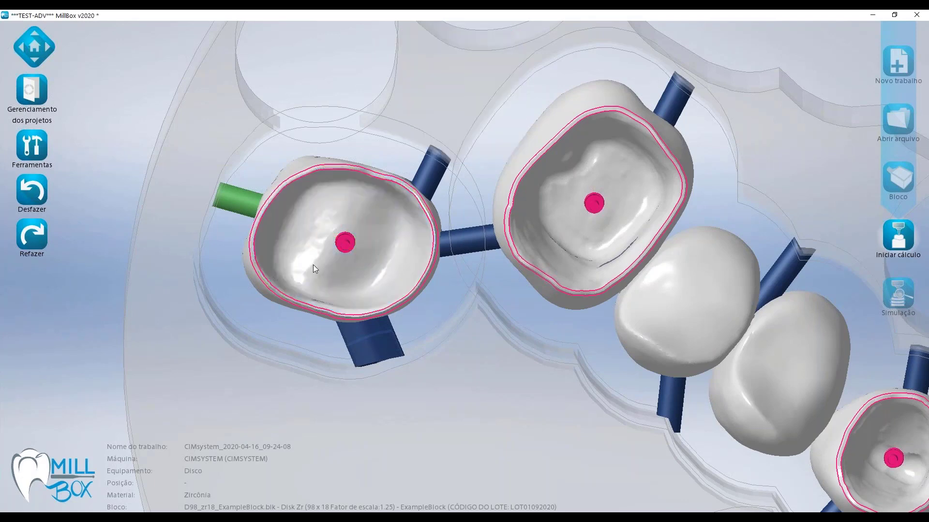
pyautogui.scroll(-5, 362, 264)
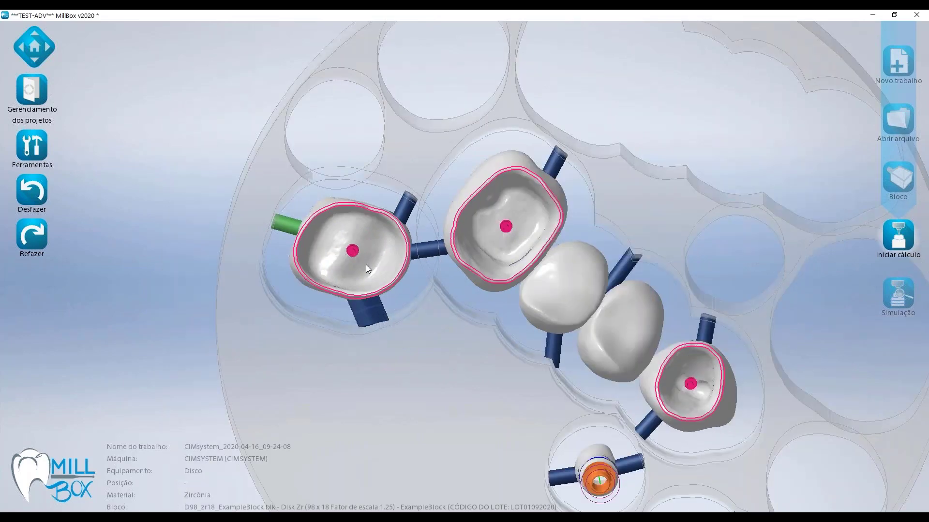
# Step: Adjust the single crown's cavity dimension by -0.015, applying it only to the selected cavity
pyautogui.scroll(-1, 365, 265)
pyautogui.moveTo(344, 305); pyautogui.dragTo(252, 290, button='middle')
pyautogui.click(227, 285)
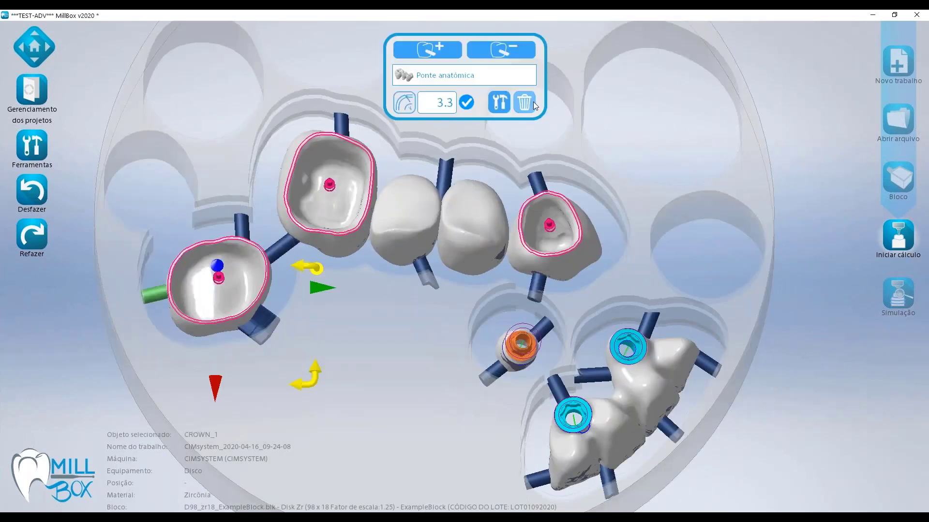
pyautogui.click(500, 101)
pyautogui.click(405, 129)
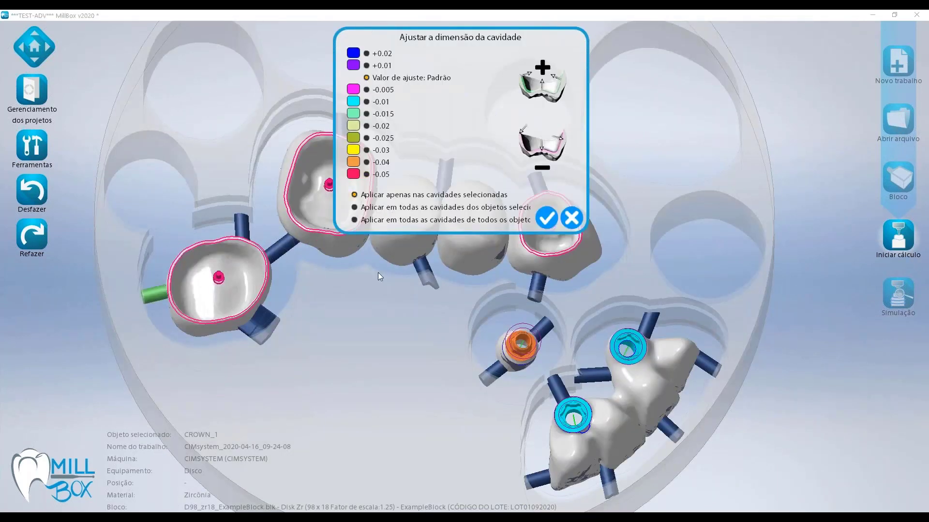
pyautogui.click(367, 115)
pyautogui.click(549, 217)
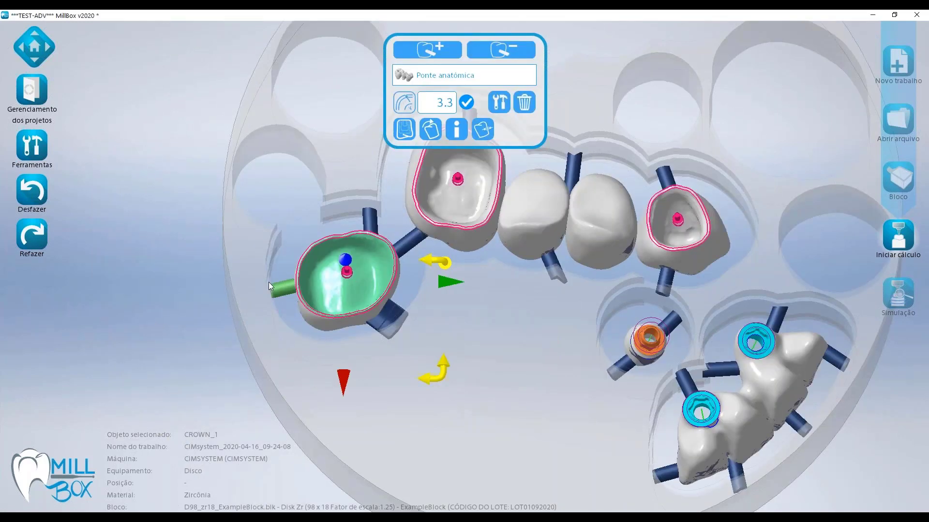
pyautogui.click(268, 282)
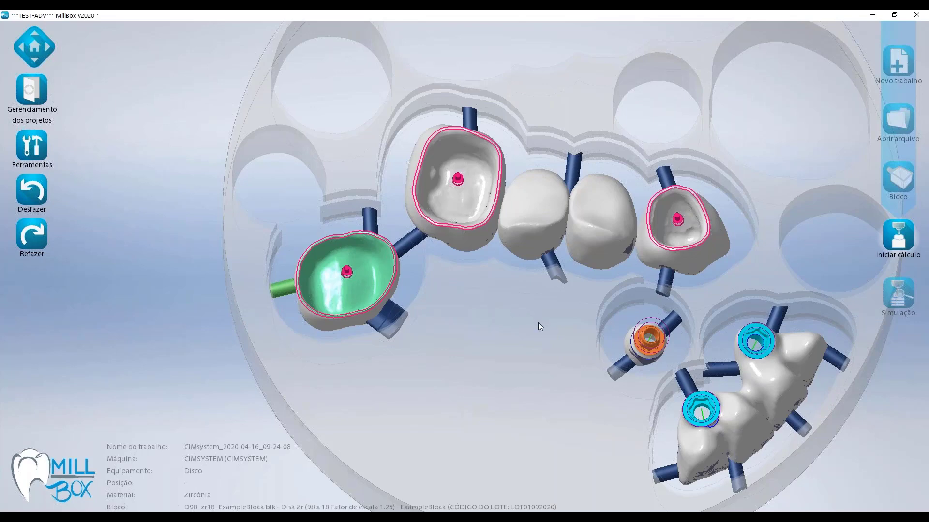
# Step: Delete the single crown's wide pin on its side facing the empty middle of the disc
pyautogui.moveTo(531, 342); pyautogui.dragTo(447, 288, button='middle')
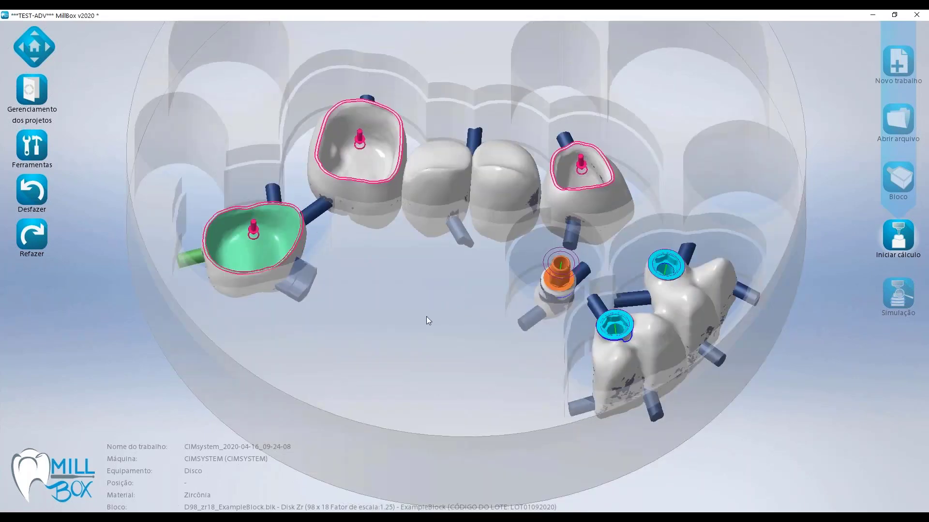
pyautogui.moveTo(424, 316); pyautogui.dragTo(512, 178, button='middle')
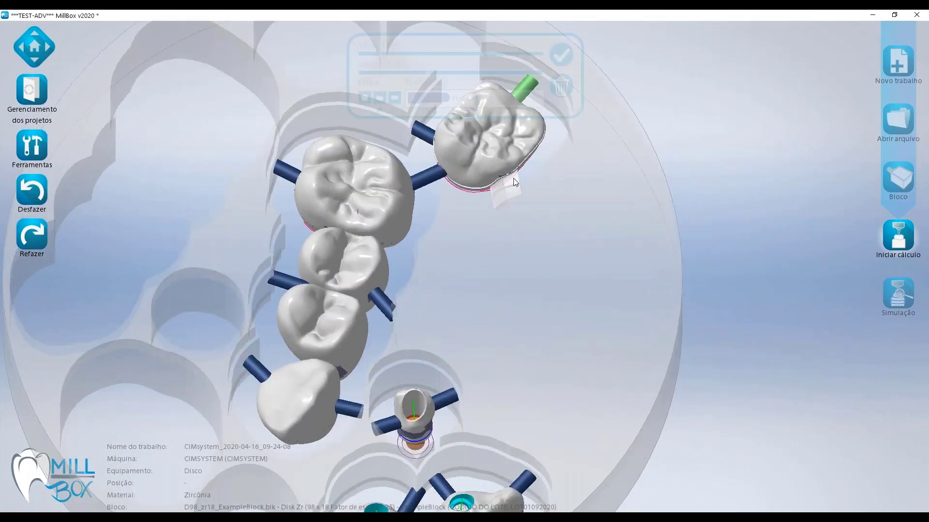
pyautogui.click(512, 178)
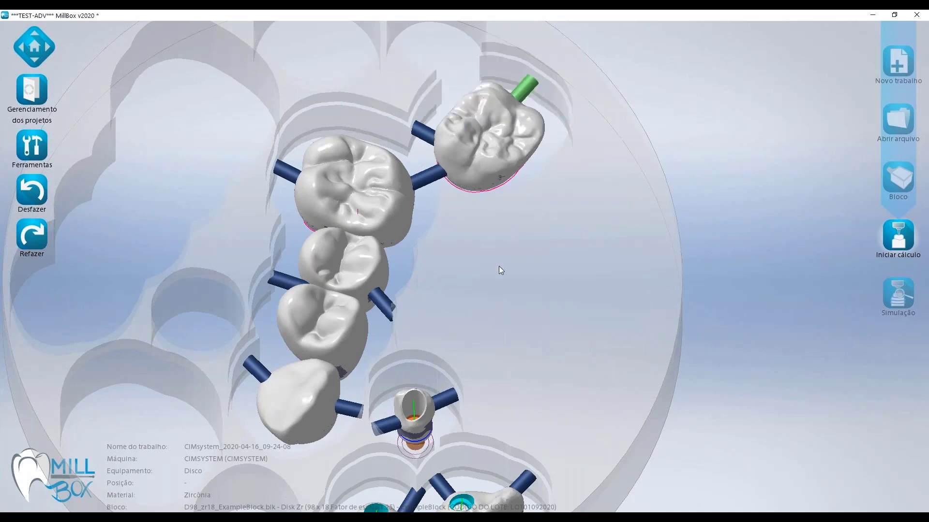
# Step: Paint a band along the single crown's pin-free side with the custom operation "Undercut 3+2 Manual with 1.0 mm" and exit painting
pyautogui.moveTo(498, 267); pyautogui.dragTo(420, 252, button='middle')
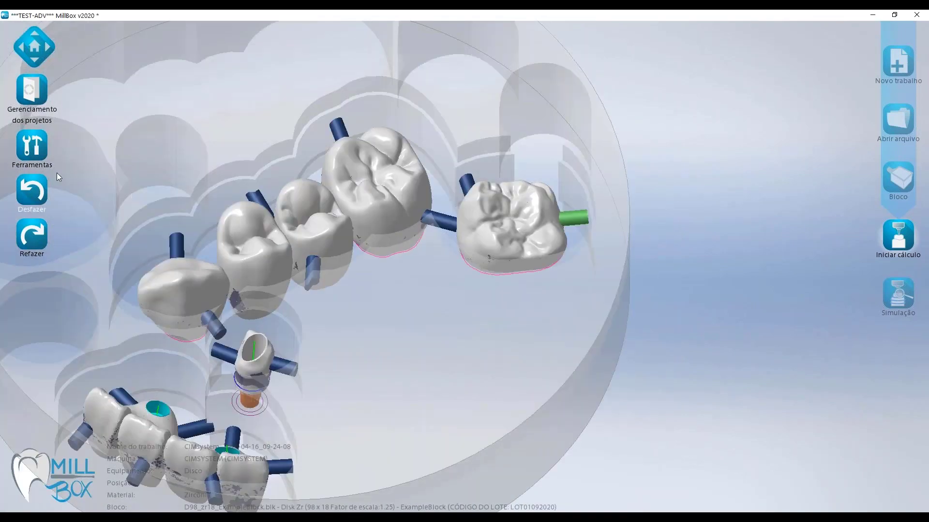
pyautogui.click(37, 154)
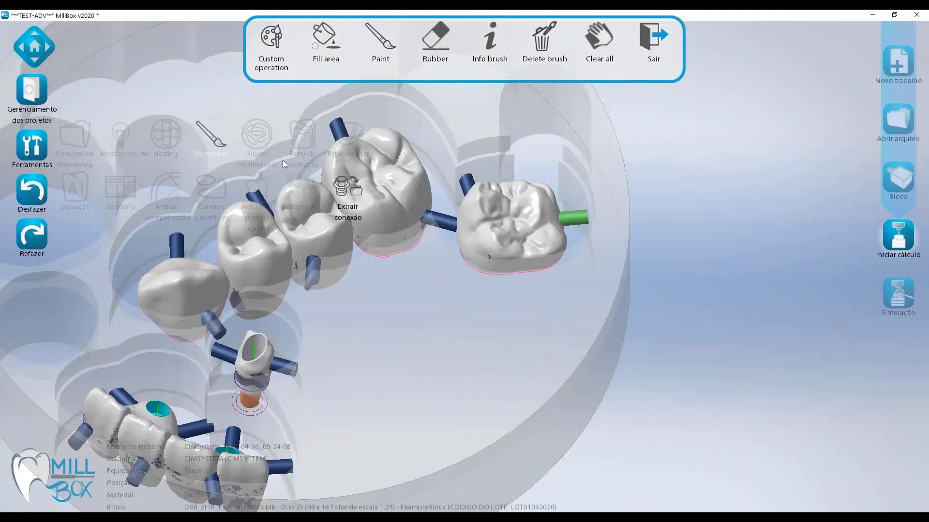
pyautogui.click(270, 48)
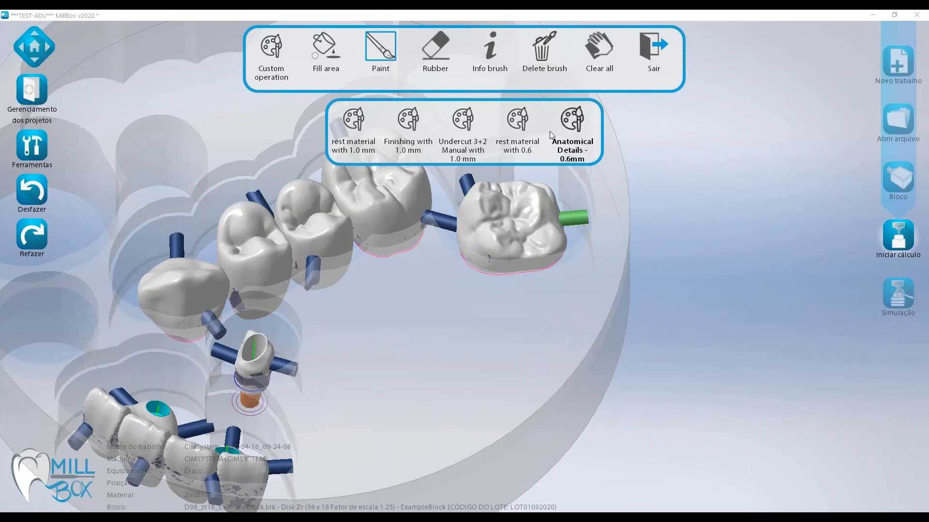
pyautogui.click(457, 120)
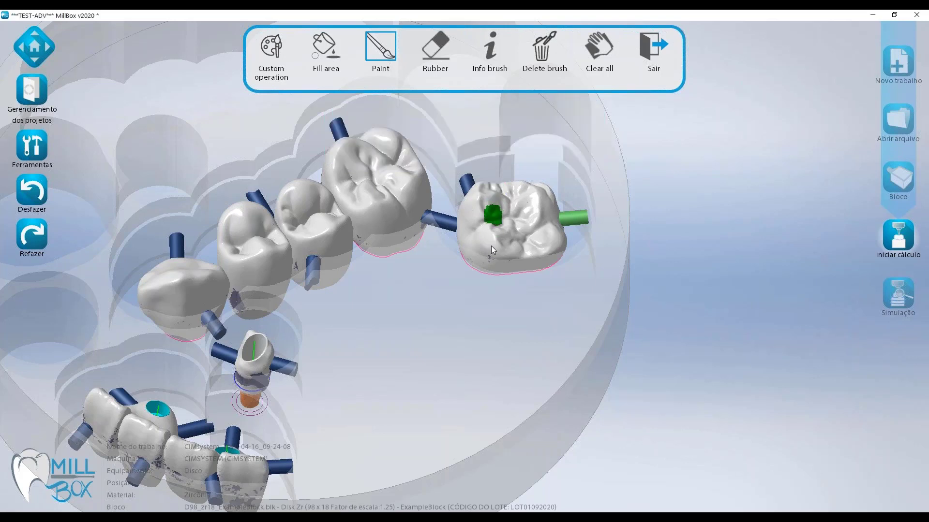
pyautogui.moveTo(491, 245)
pyautogui.mouseDown()
pyautogui.moveTo(475, 255)
pyautogui.moveTo(512, 264)
pyautogui.moveTo(486, 266)
pyautogui.mouseUp()
pyautogui.moveTo(487, 269)
pyautogui.mouseDown(button='middle')
pyautogui.moveTo(492, 291)
pyautogui.moveTo(476, 262)
pyautogui.mouseUp(button='middle')
pyautogui.scroll(4, 494, 288)
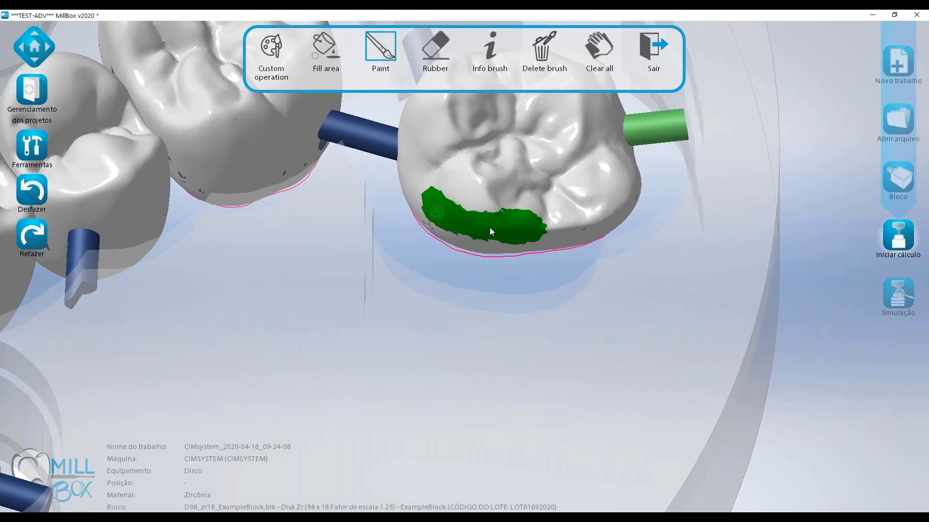
pyautogui.moveTo(489, 230)
pyautogui.mouseDown(button='middle')
pyautogui.moveTo(487, 252)
pyautogui.moveTo(437, 318)
pyautogui.mouseUp(button='middle')
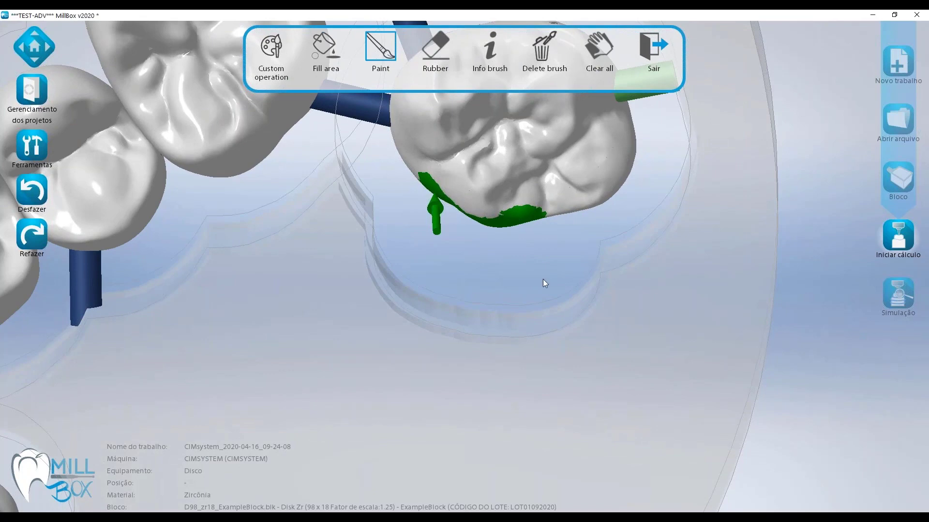
pyautogui.moveTo(535, 278); pyautogui.dragTo(448, 228, button='middle')
pyautogui.click(659, 61)
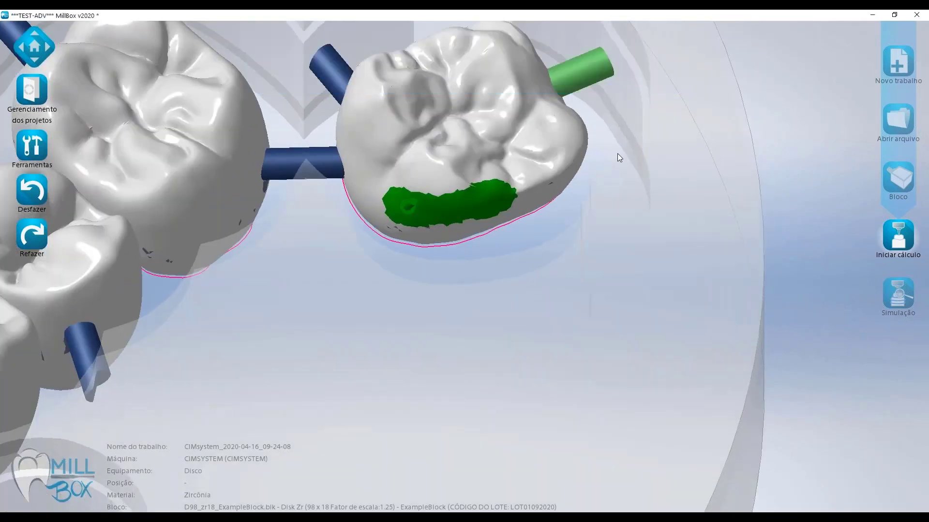
# Step: Rotate the single crown roughly half a turn in the disc so its painted undercut band faces the outer rim
pyautogui.scroll(-5, 602, 198)
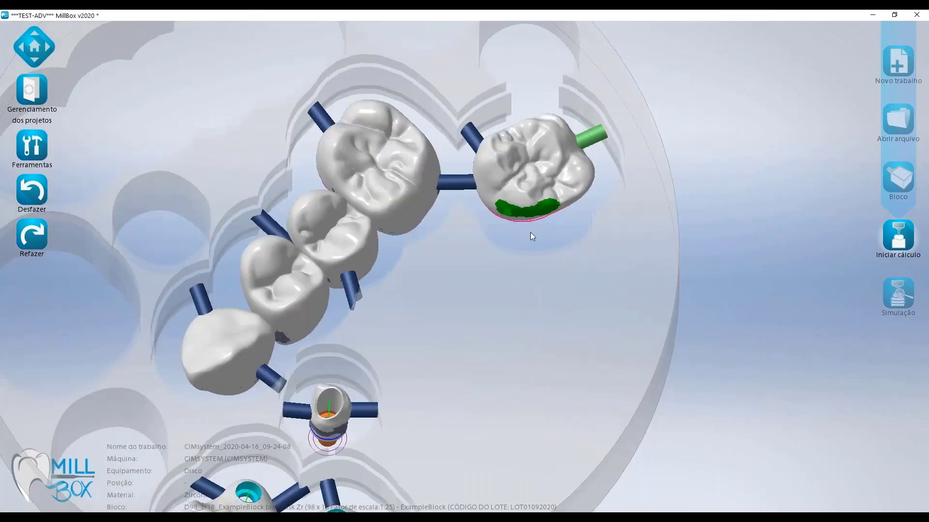
pyautogui.moveTo(530, 232); pyautogui.dragTo(533, 242, button='middle')
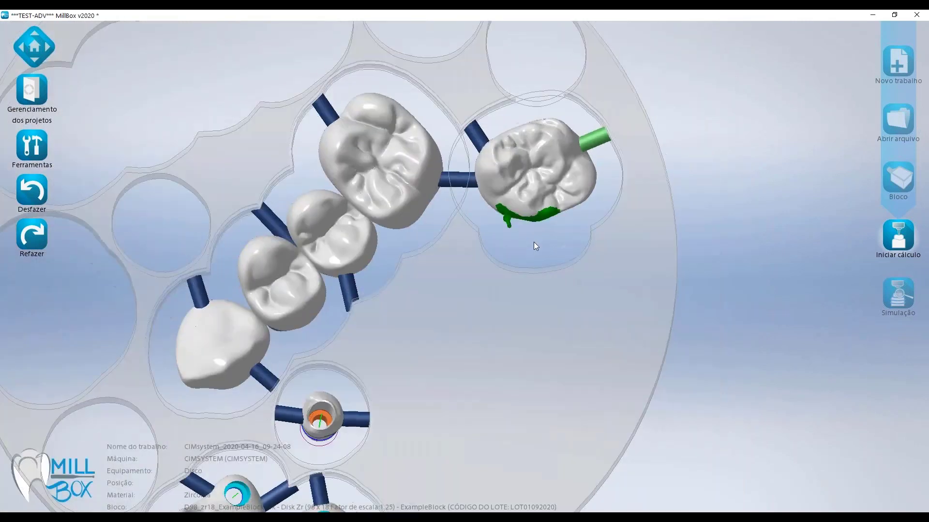
pyautogui.click(538, 170)
pyautogui.moveTo(511, 300); pyautogui.dragTo(597, 64)
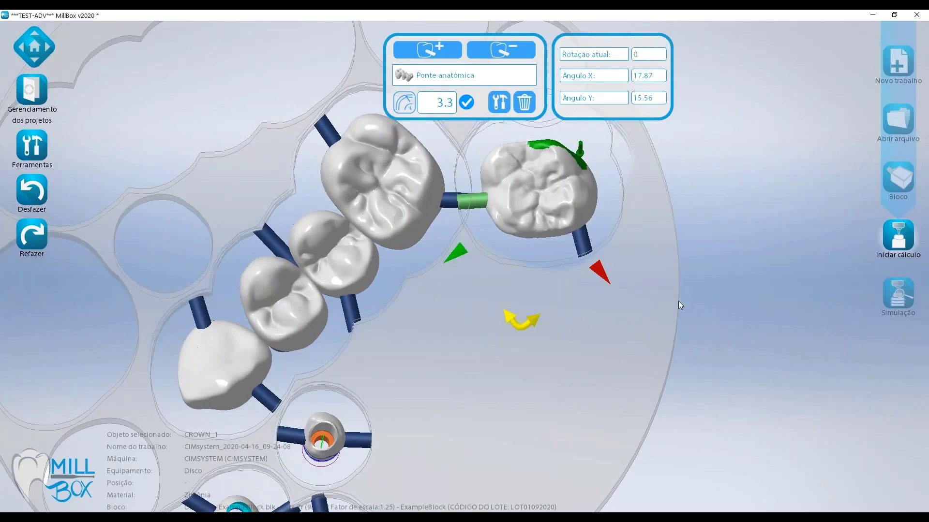
# Step: Delete the crown's green pin overlapping the bridge connector and rotate the crown slightly further in the disc
pyautogui.click(464, 316)
pyautogui.click(490, 351)
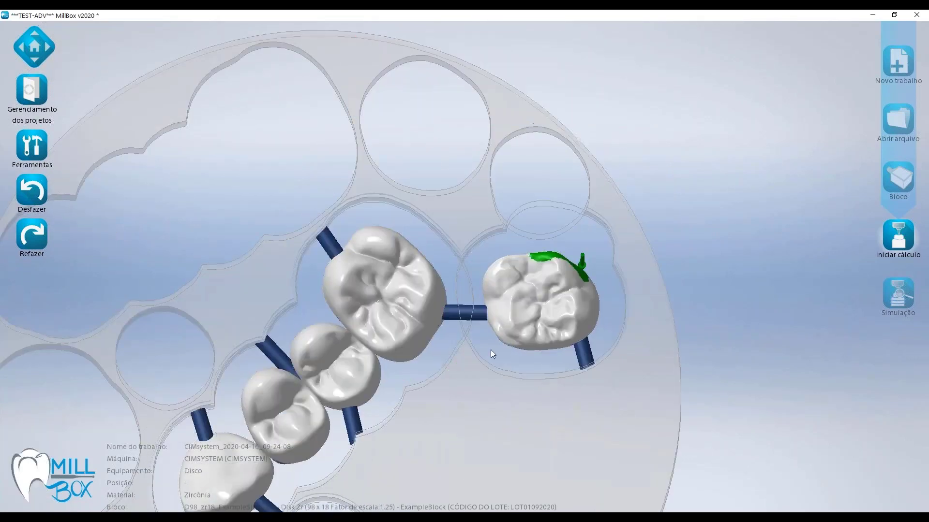
pyautogui.click(559, 280)
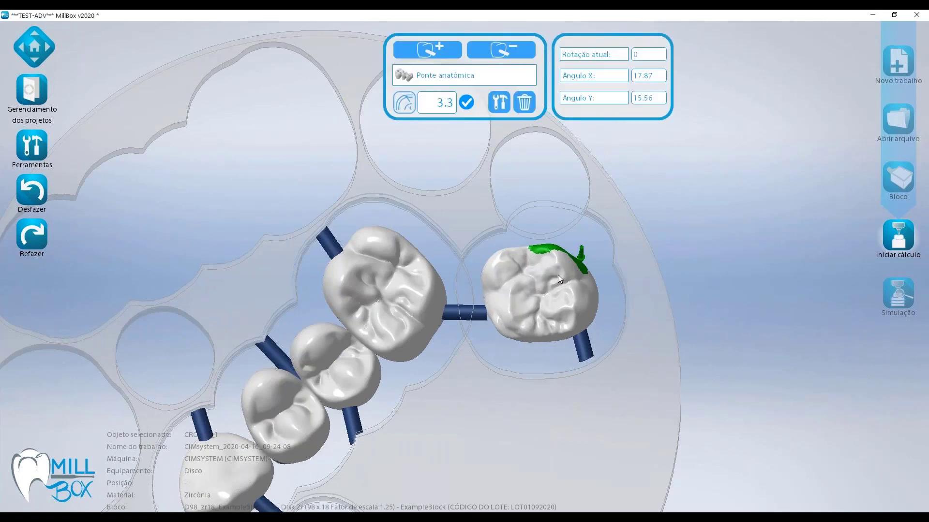
pyautogui.moveTo(518, 426); pyautogui.dragTo(700, 272)
pyautogui.click(700, 271)
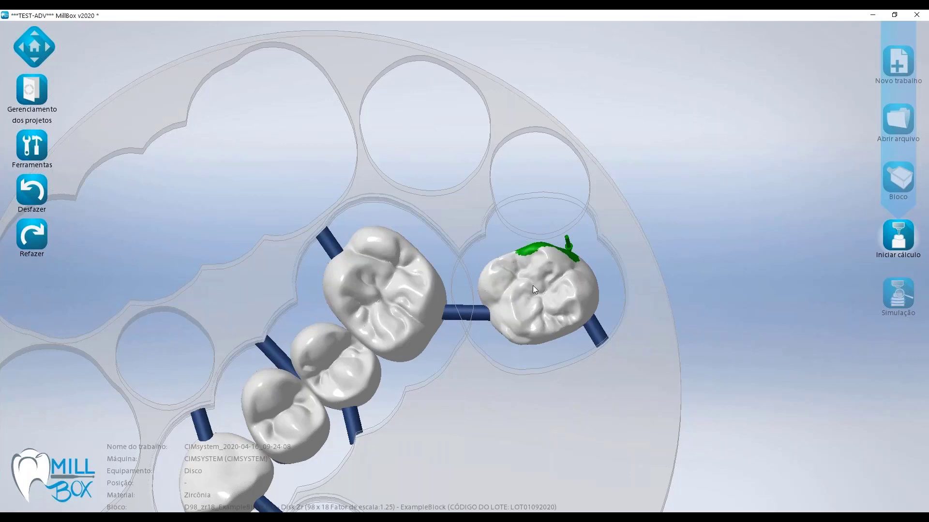
# Step: Move the abutment's front pin sideways along its contour, keeping it as an uncut pin
pyautogui.moveTo(533, 285); pyautogui.dragTo(552, 259, button='middle')
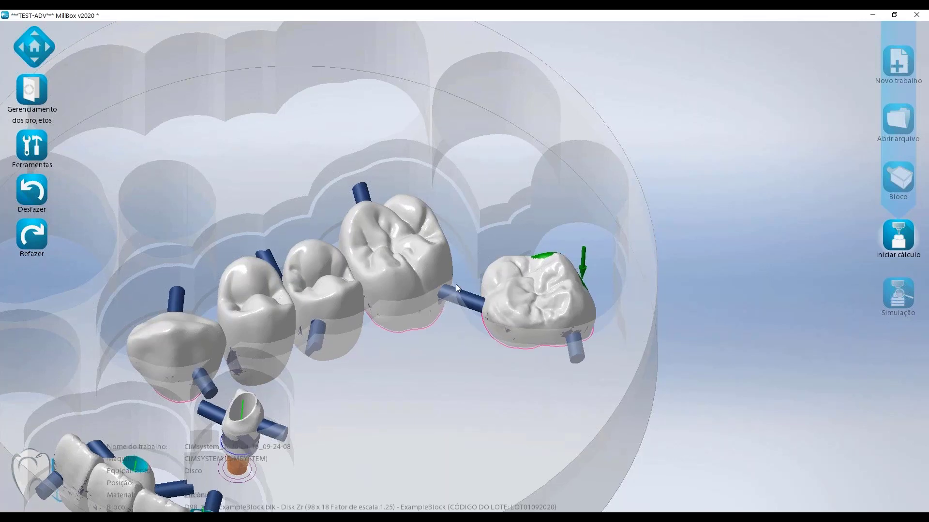
pyautogui.moveTo(455, 284); pyautogui.dragTo(431, 323, button='middle')
pyautogui.moveTo(424, 317); pyautogui.dragTo(431, 297)
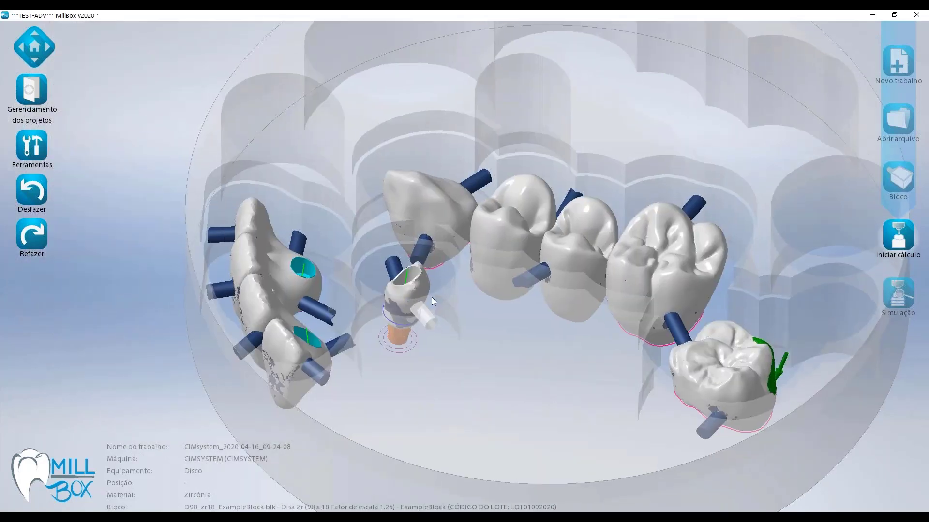
pyautogui.moveTo(507, 344); pyautogui.dragTo(442, 259, button='middle')
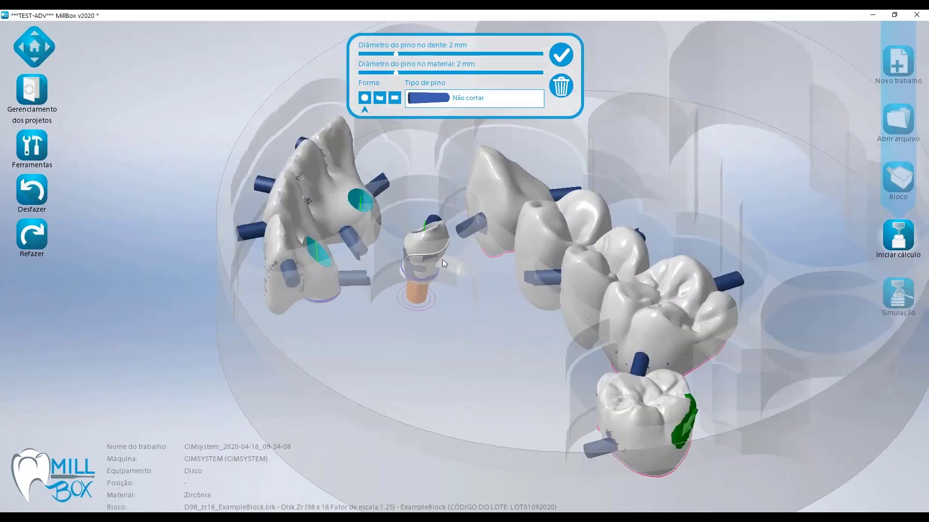
pyautogui.click(474, 332)
# Step: Paint the abutment's lower front surface above its base with the custom operation "Undercut 3+2 Manual with 1.0 mm" and exit painting
pyautogui.moveTo(474, 335); pyautogui.dragTo(437, 356, button='middle')
pyautogui.scroll(5, 394, 292)
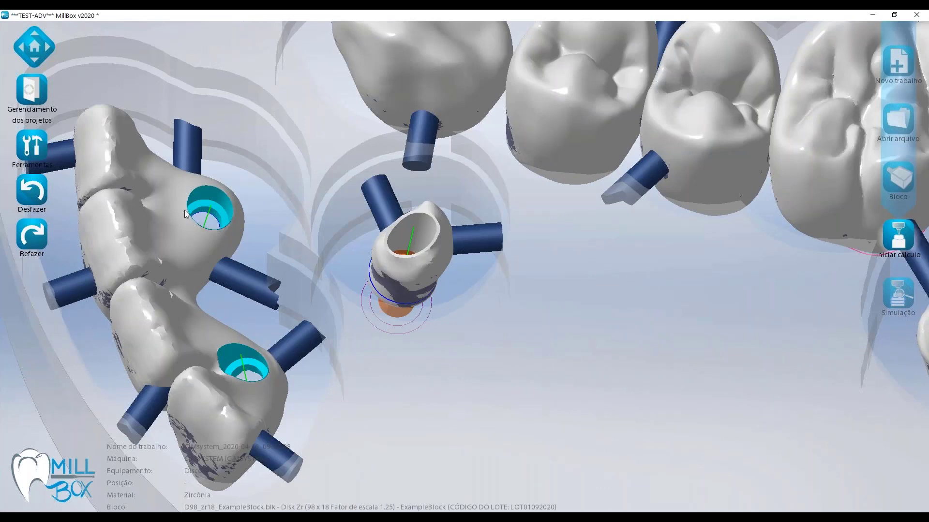
pyautogui.click(36, 146)
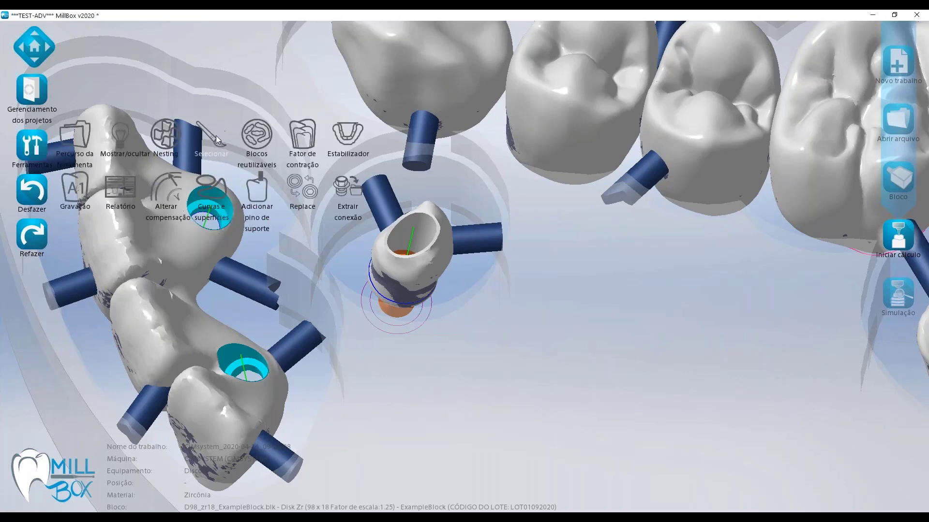
pyautogui.click(215, 135)
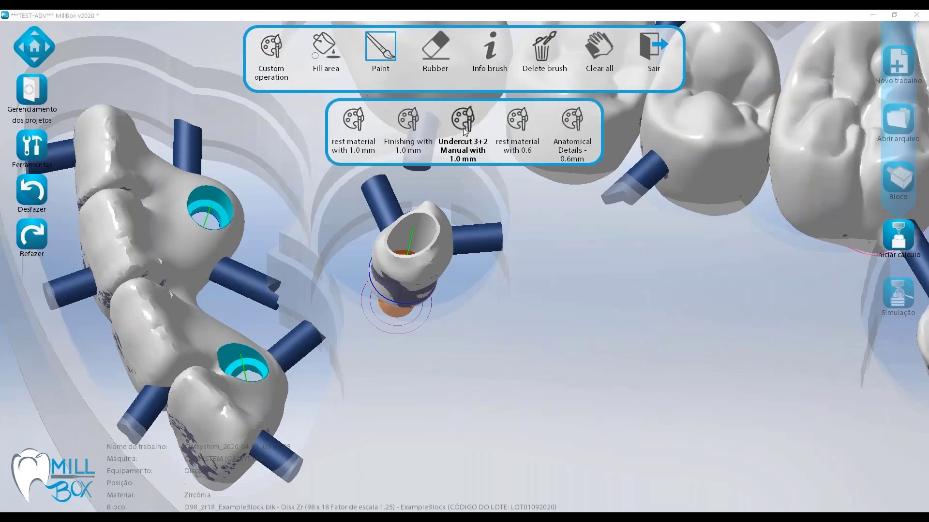
pyautogui.click(463, 127)
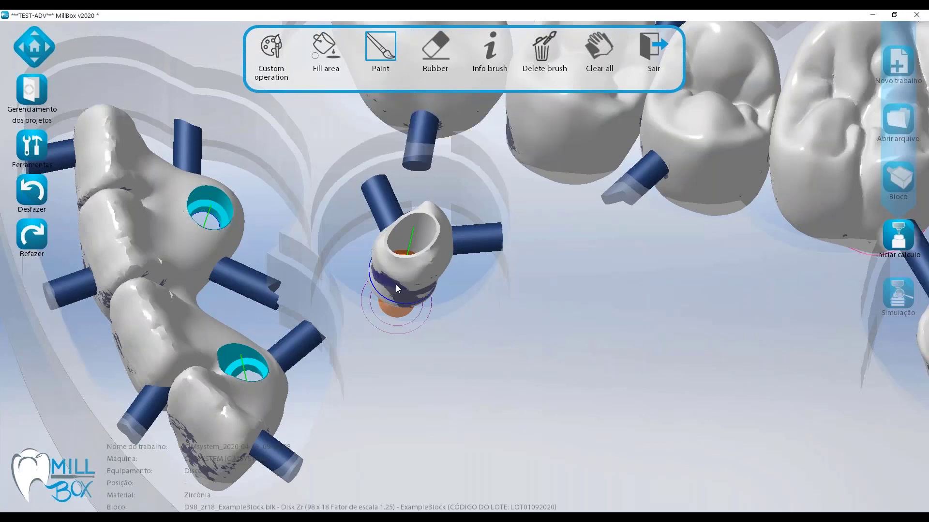
pyautogui.moveTo(396, 289); pyautogui.dragTo(385, 290)
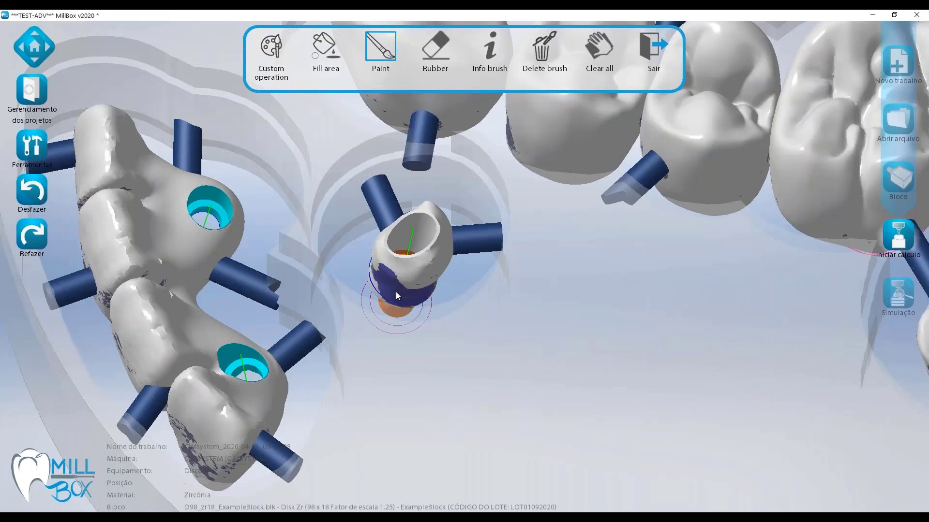
pyautogui.click(375, 273)
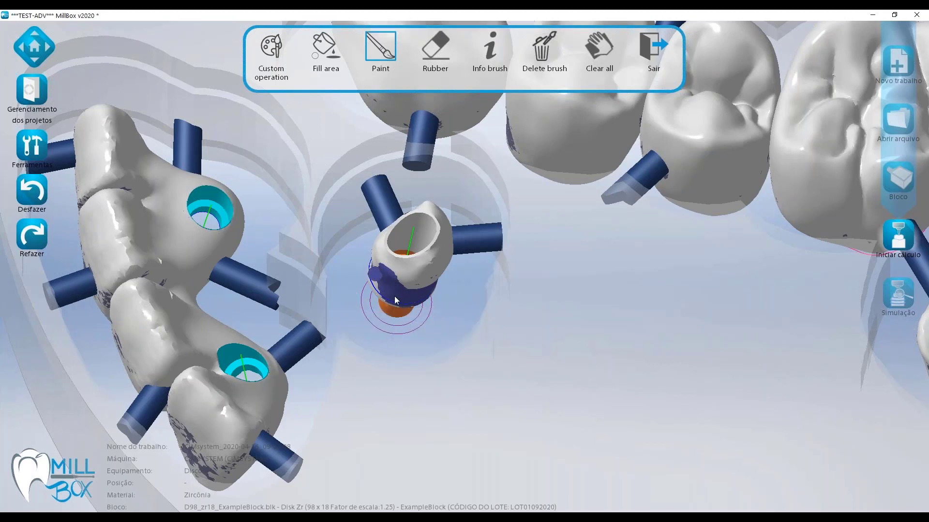
pyautogui.moveTo(451, 333)
pyautogui.mouseDown(button='middle')
pyautogui.moveTo(426, 317)
pyautogui.moveTo(459, 314)
pyautogui.moveTo(524, 217)
pyautogui.mouseUp(button='middle')
pyautogui.click(654, 49)
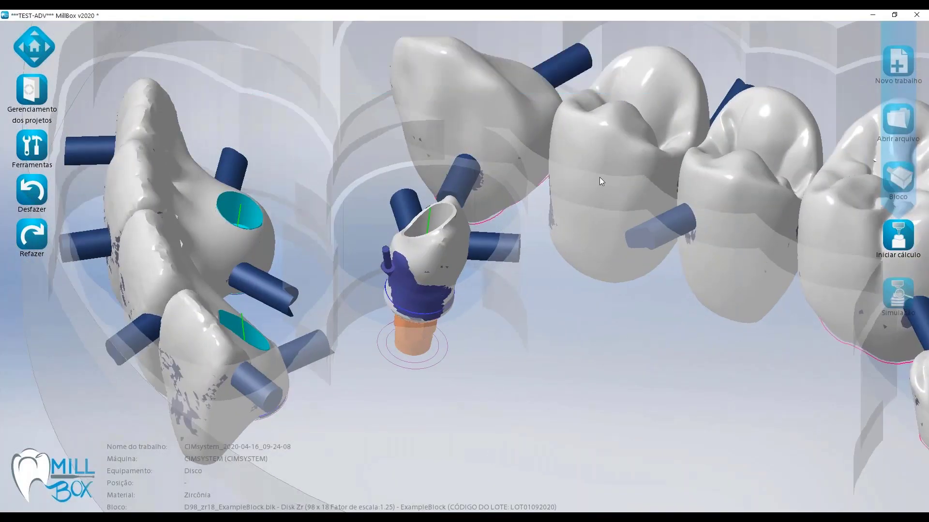
pyautogui.scroll(-6, 553, 280)
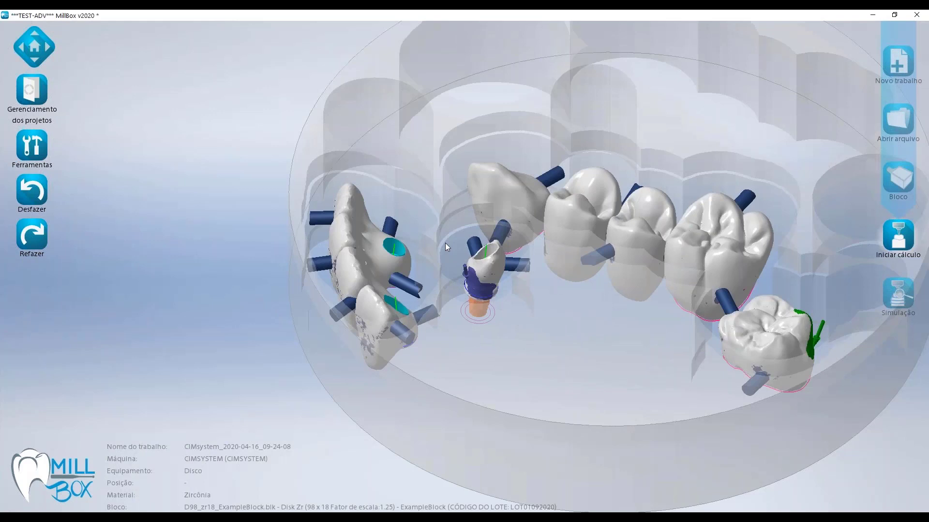
# Step: Examine the abutment and the two cyan implant connections of the four-tooth bridge from several angles
pyautogui.moveTo(445, 243); pyautogui.dragTo(412, 243, button='middle')
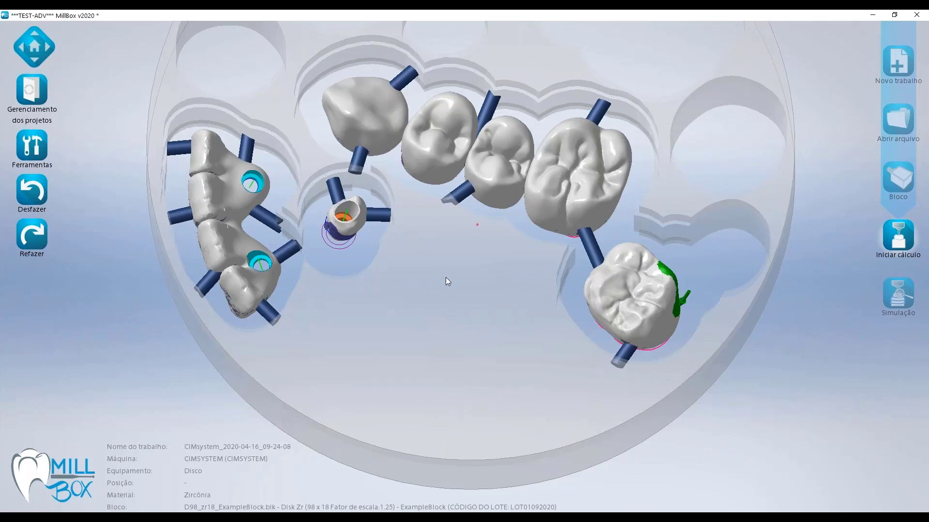
pyautogui.moveTo(445, 277); pyautogui.dragTo(450, 140, button='middle')
pyautogui.scroll(3, 398, 188)
pyautogui.scroll(-3, 432, 194)
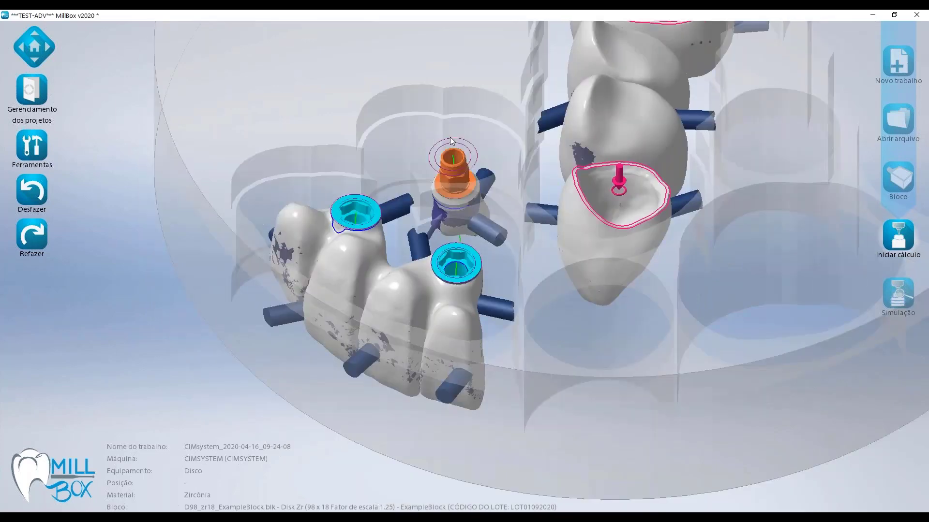
pyautogui.scroll(5, 451, 140)
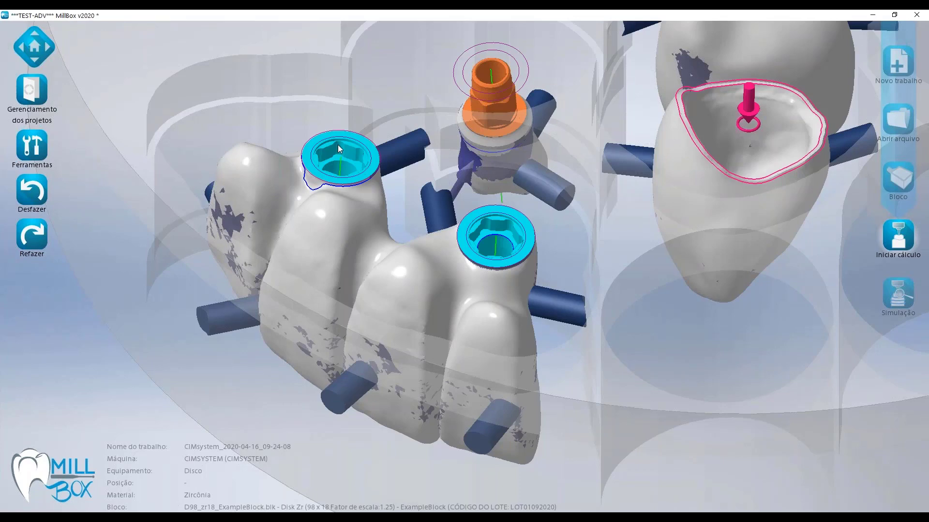
pyautogui.scroll(5, 391, 188)
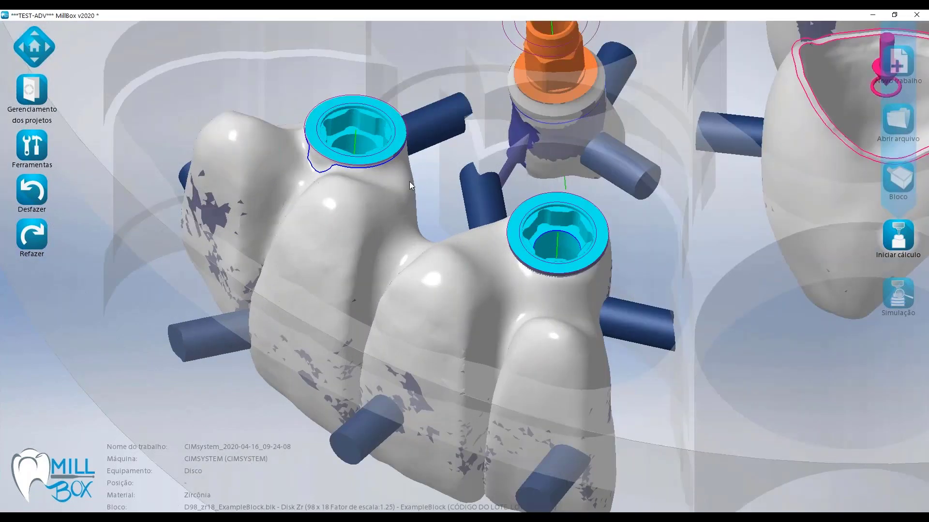
pyautogui.moveTo(436, 186); pyautogui.dragTo(454, 185, button='right')
pyautogui.scroll(-2, 455, 185)
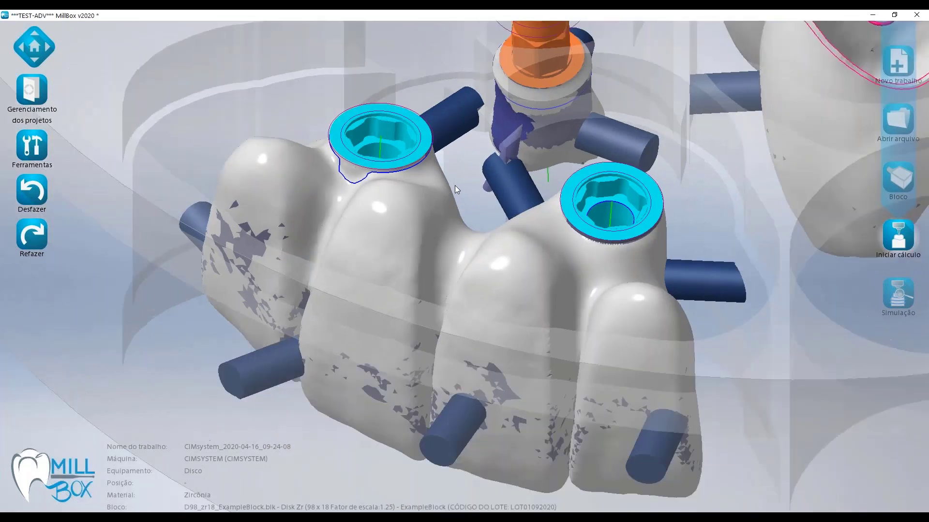
pyautogui.moveTo(455, 185); pyautogui.dragTo(406, 190, button='middle')
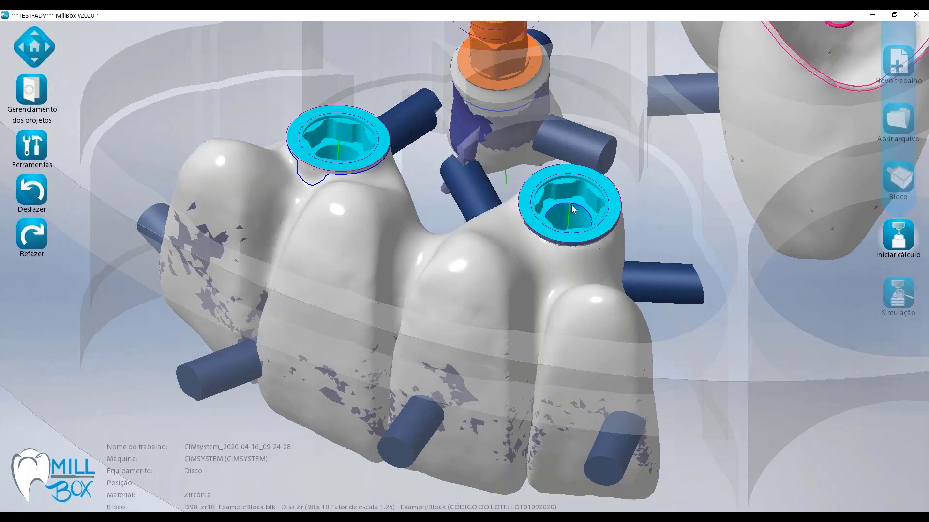
pyautogui.moveTo(434, 190); pyautogui.dragTo(402, 195, button='middle')
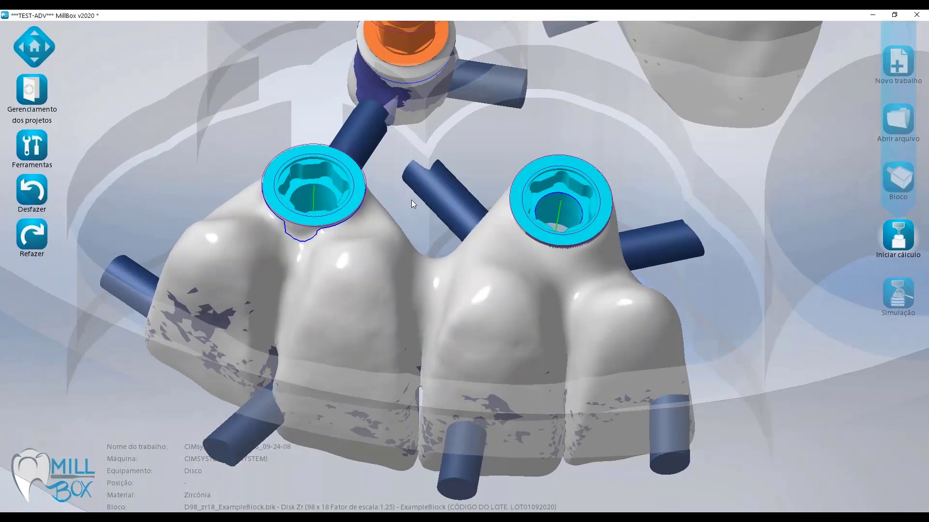
# Step: Replace both of the bridge's implant connections with "Nobel Branemark 3.5 NP - ROT", leaving the current interface unspecified, and undo the replacement
pyautogui.click(40, 148)
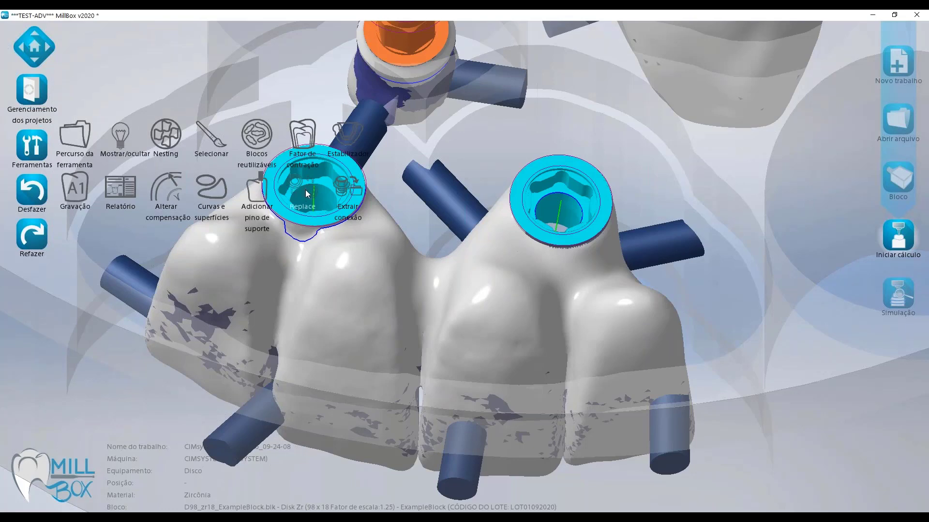
pyautogui.click(305, 190)
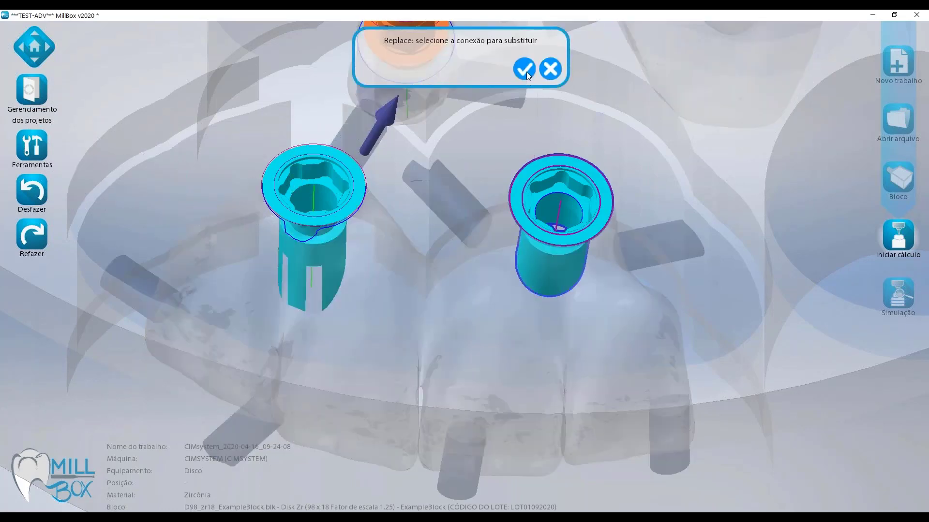
pyautogui.click(526, 68)
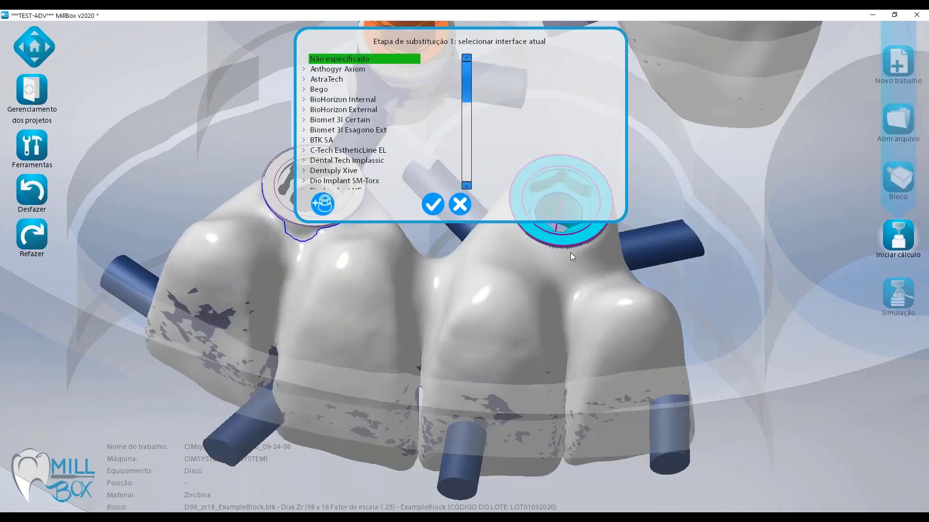
pyautogui.click(438, 201)
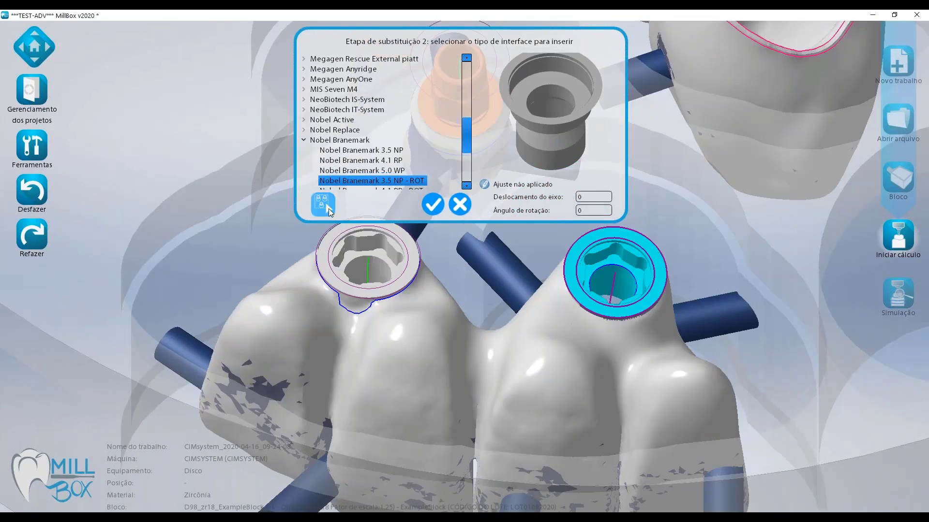
pyautogui.click(329, 208)
pyautogui.click(354, 246)
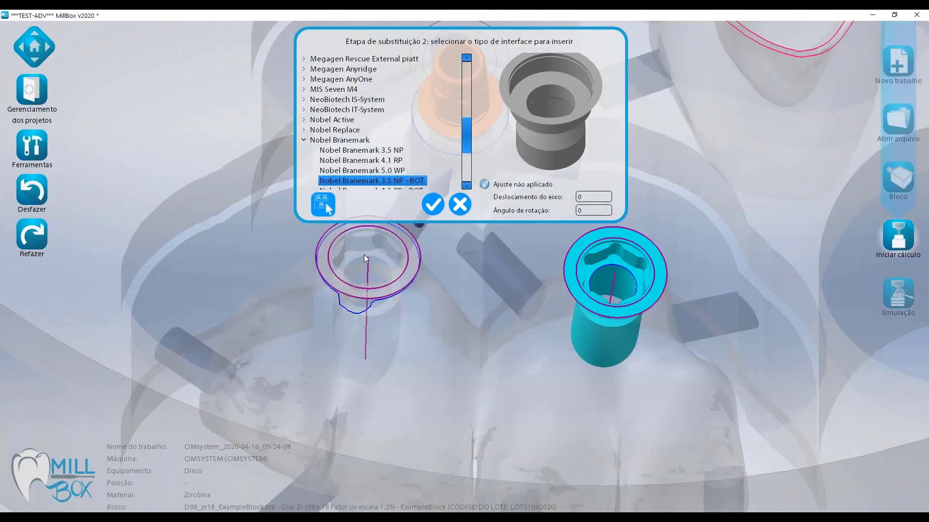
pyautogui.click(437, 208)
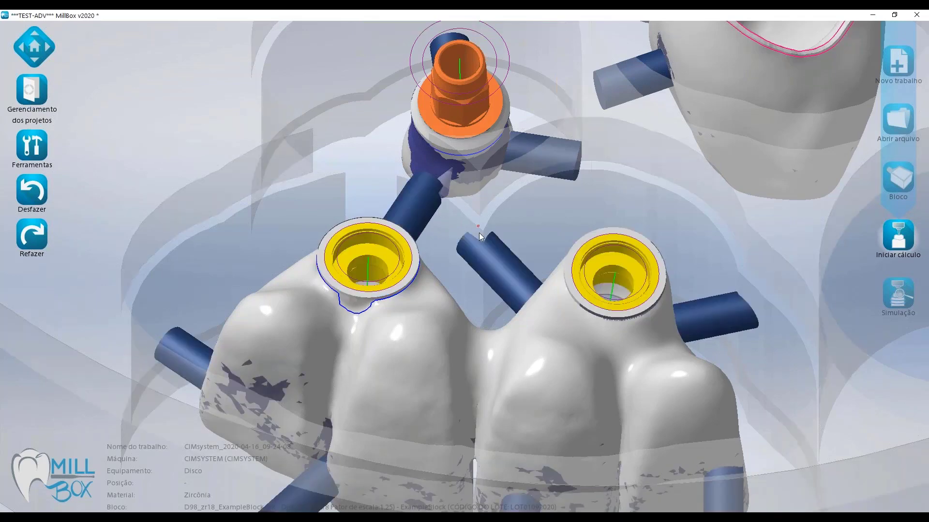
pyautogui.moveTo(480, 234); pyautogui.dragTo(570, 278, button='middle')
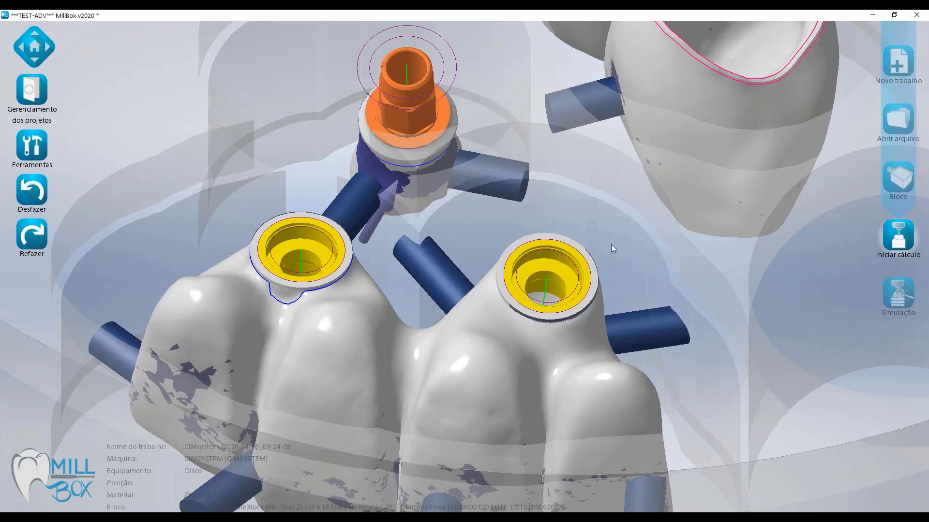
pyautogui.click(30, 192)
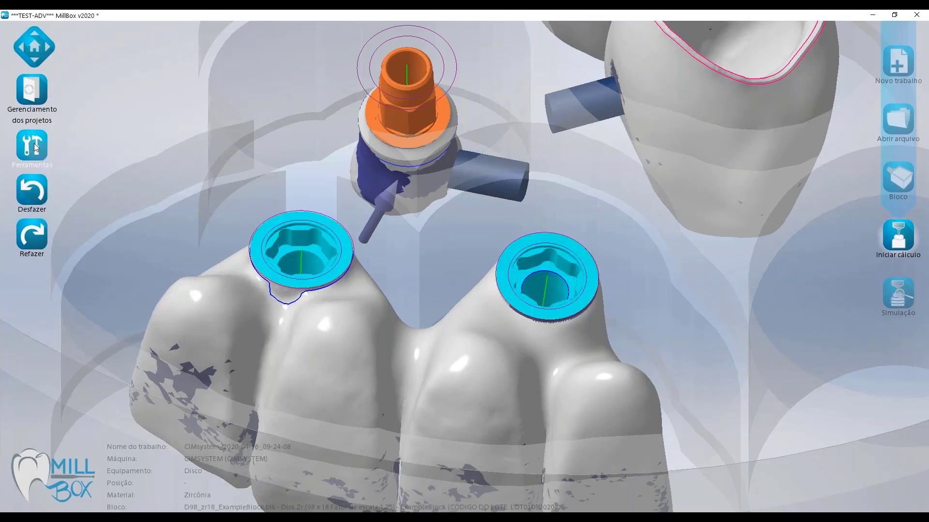
# Step: Replace only the bridge connection without the bulging blue outline with "Nobel Branemark 3.5 NP", leaving its current interface unspecified
pyautogui.click(33, 146)
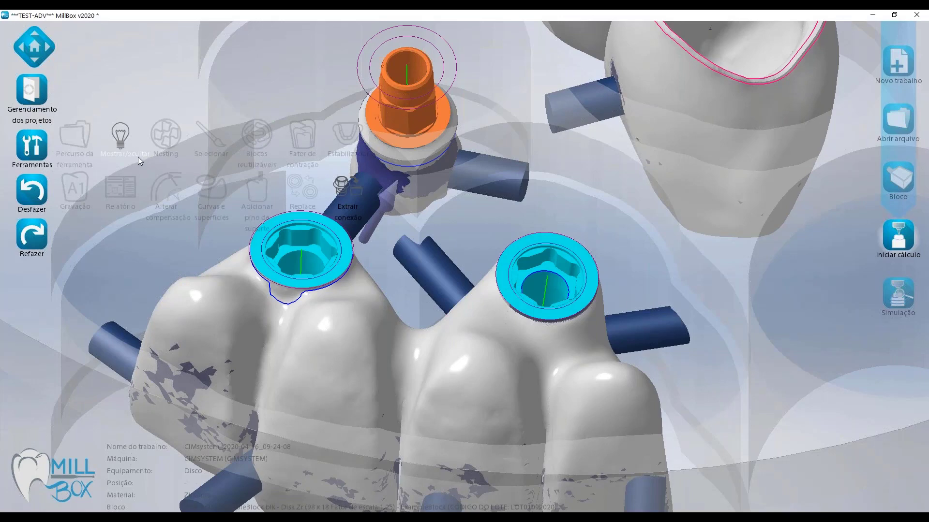
pyautogui.click(312, 193)
pyautogui.click(547, 259)
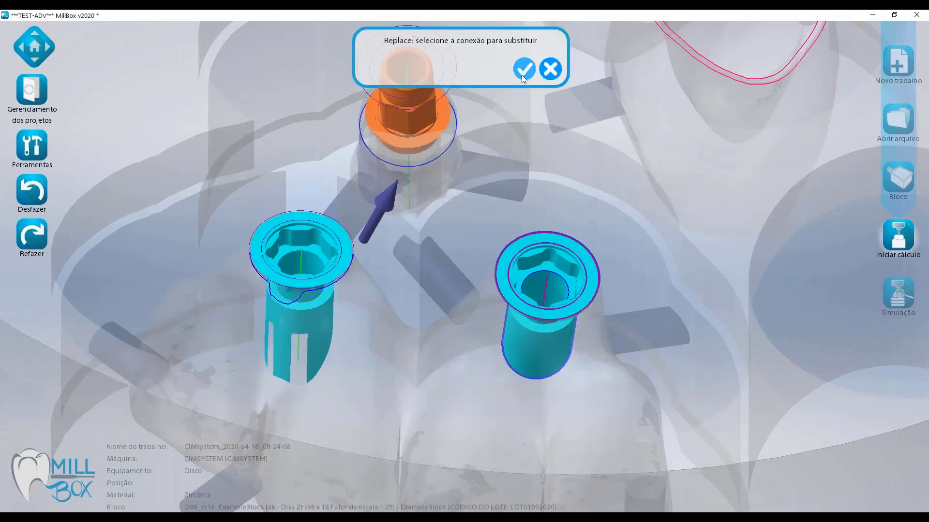
pyautogui.click(522, 73)
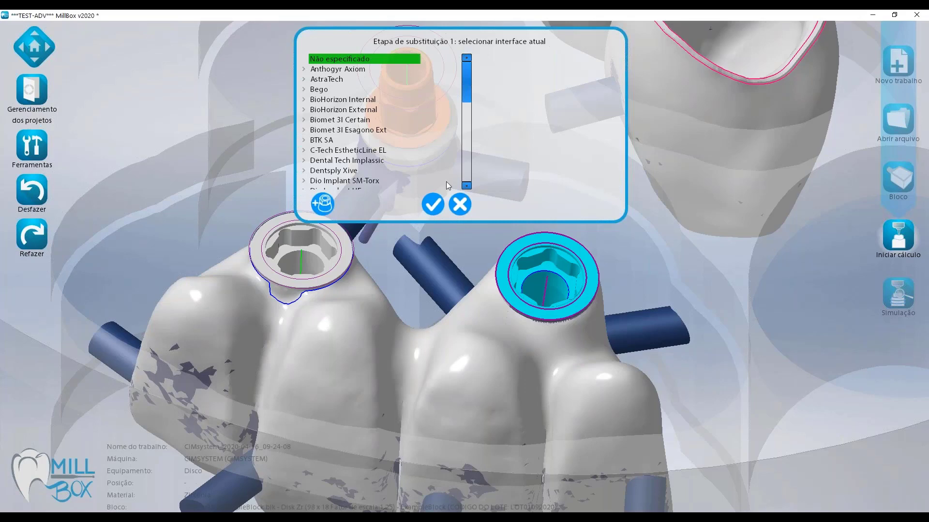
pyautogui.click(435, 202)
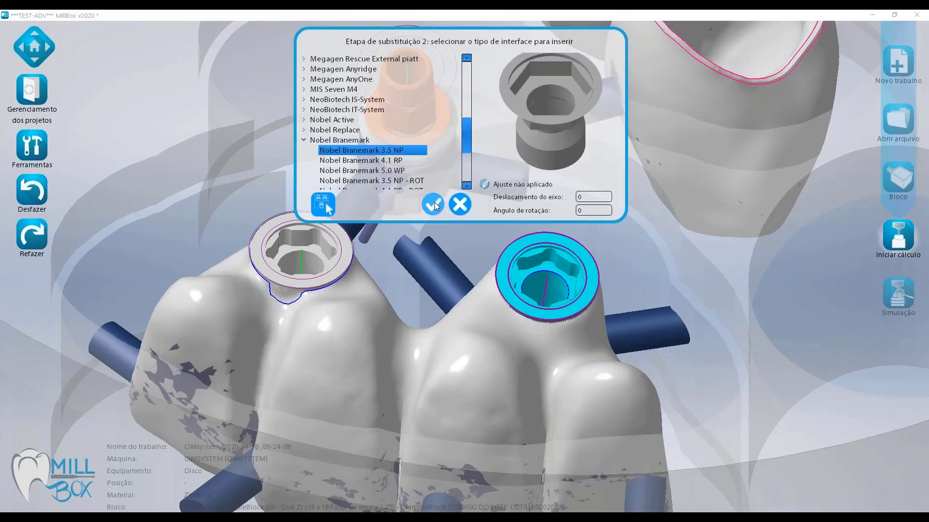
pyautogui.click(434, 202)
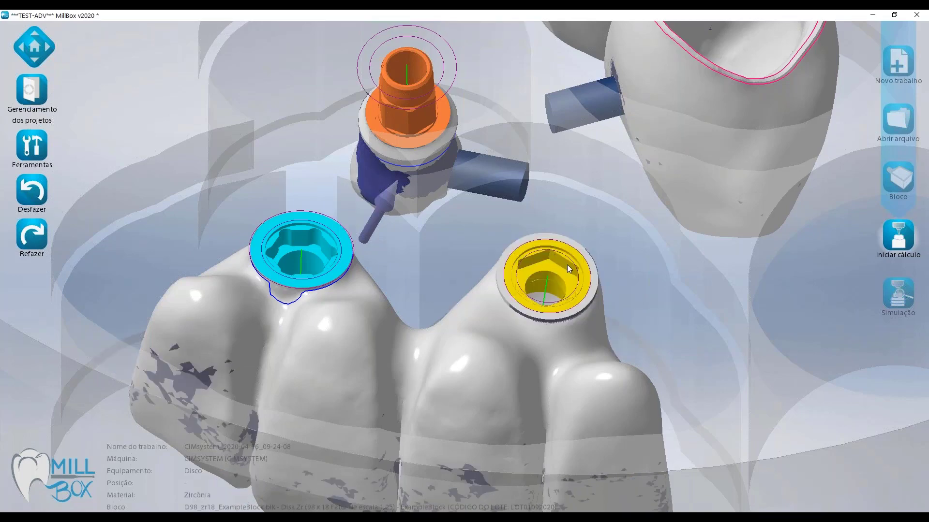
pyautogui.scroll(3, 556, 260)
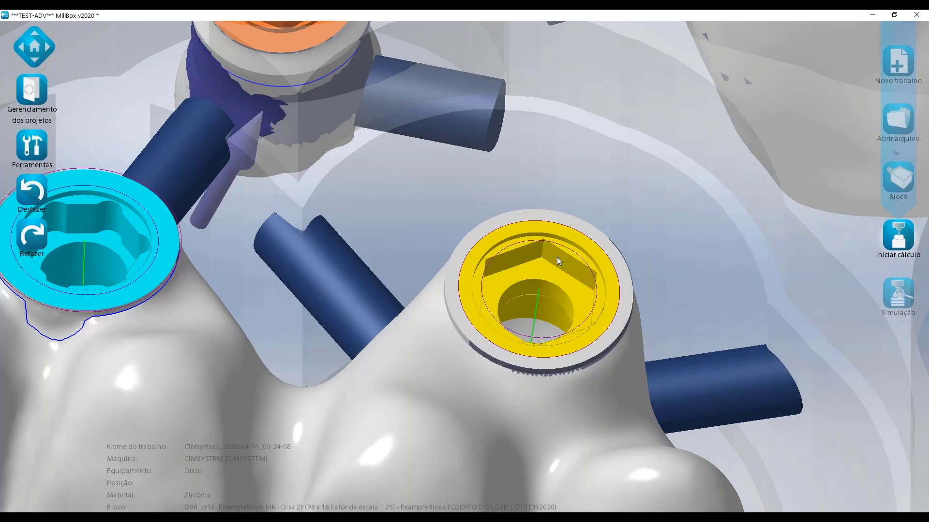
pyautogui.scroll(-1, 561, 256)
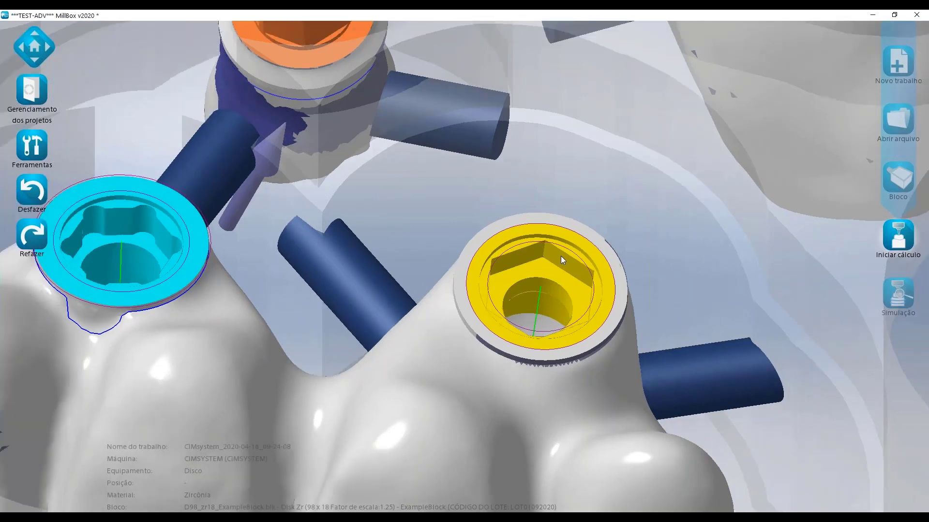
pyautogui.scroll(-4, 561, 257)
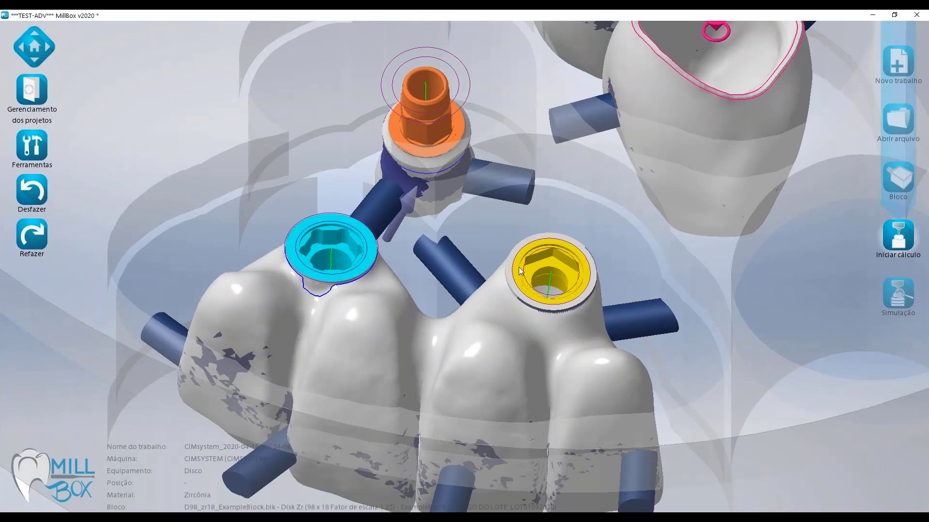
# Step: Start extracting the abutment's orange connection as a new replacement interface and name it "Interface Teste"
pyautogui.moveTo(489, 291)
pyautogui.mouseDown(button='middle')
pyautogui.moveTo(539, 281)
pyautogui.moveTo(620, 228)
pyautogui.moveTo(478, 295)
pyautogui.moveTo(423, 297)
pyautogui.moveTo(456, 277)
pyautogui.moveTo(480, 280)
pyautogui.mouseUp(button='middle')
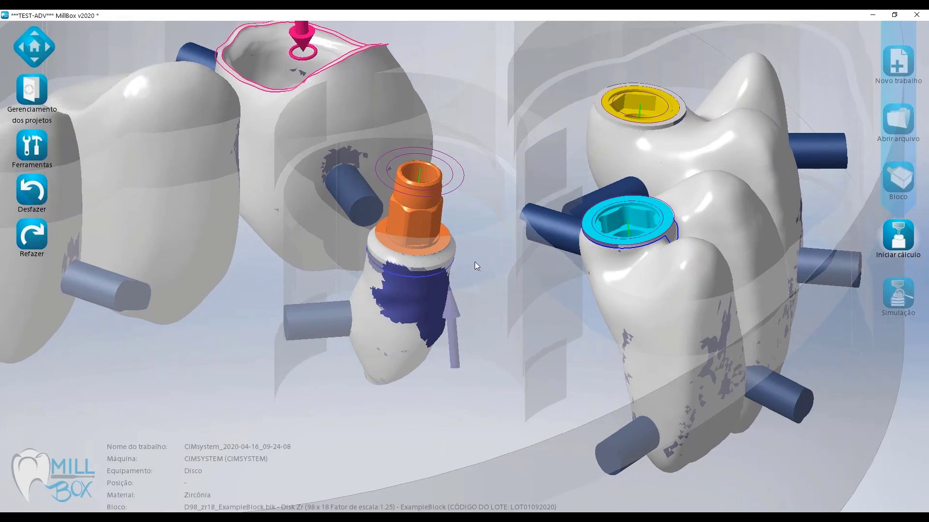
pyautogui.moveTo(474, 262); pyautogui.dragTo(486, 273, button='middle')
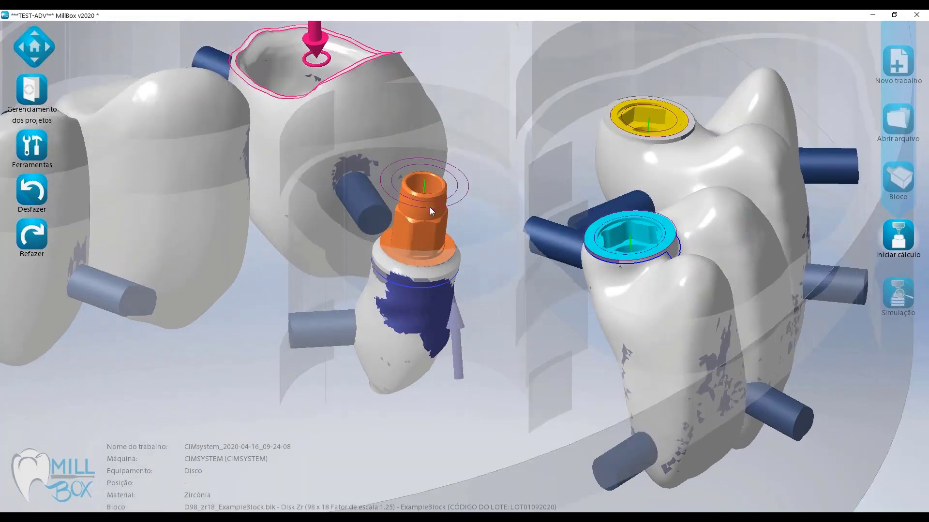
pyautogui.scroll(3, 434, 256)
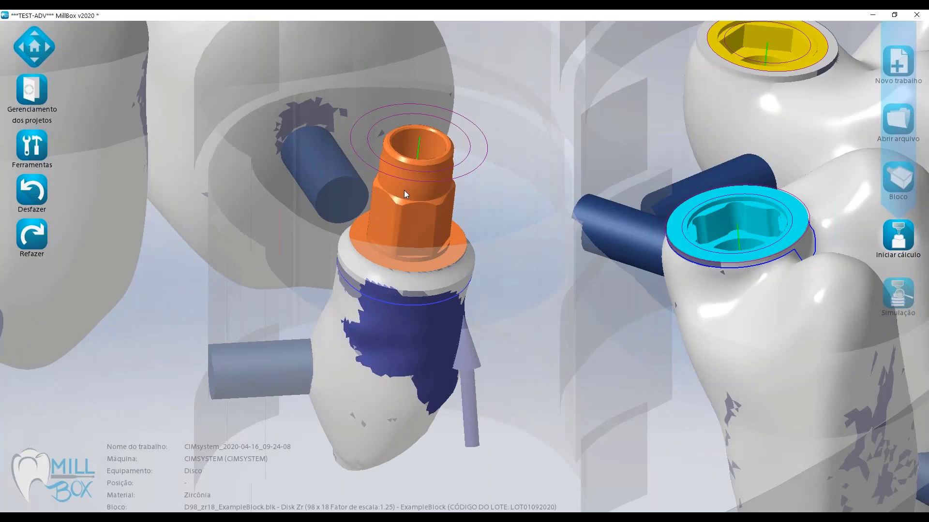
pyautogui.click(39, 147)
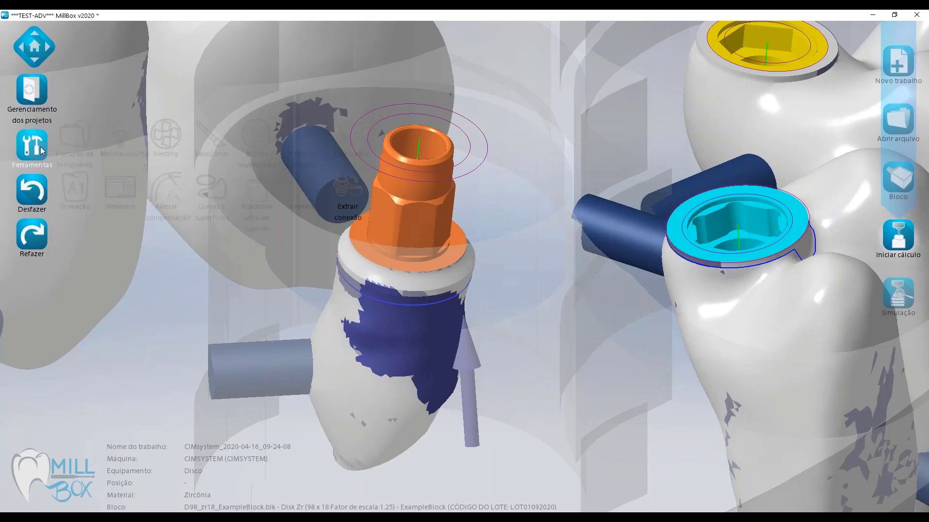
pyautogui.click(353, 198)
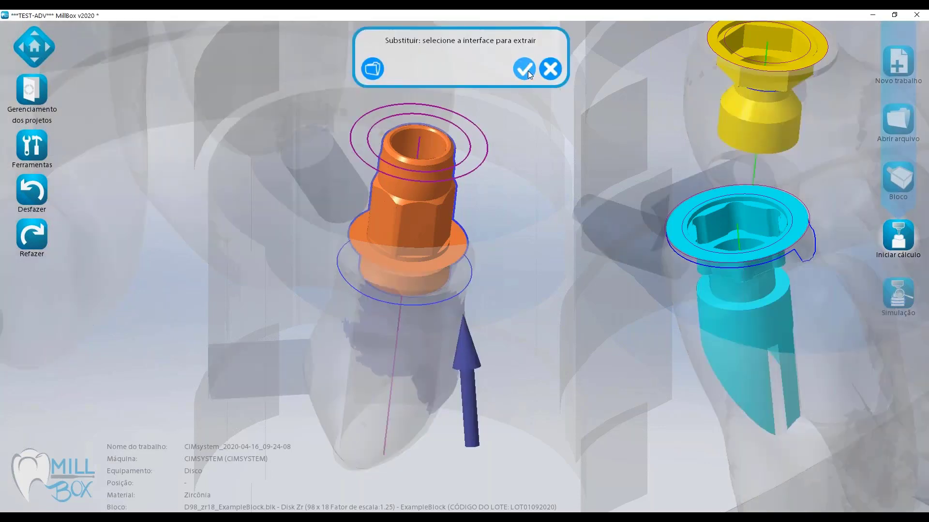
pyautogui.click(524, 69)
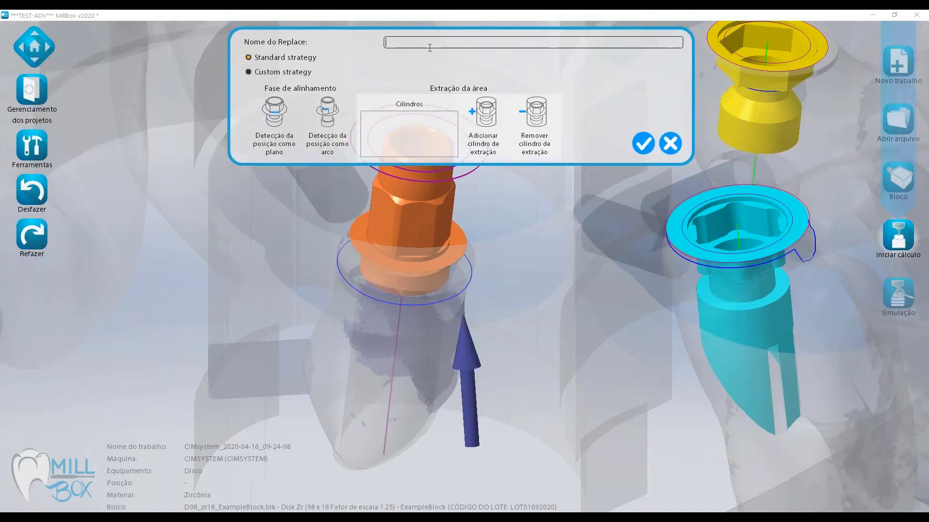
pyautogui.write('Interface Teste')
# Step: Set the orange connection's alignment position by plane detection, picking the base of its hexagon at the flange
pyautogui.scroll(2, 504, 230)
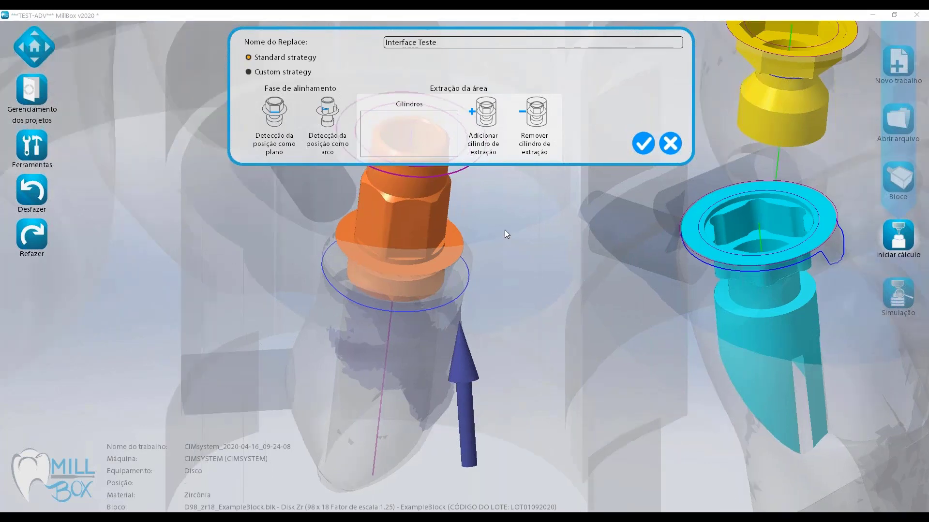
pyautogui.moveTo(504, 230); pyautogui.dragTo(648, 340, button='middle')
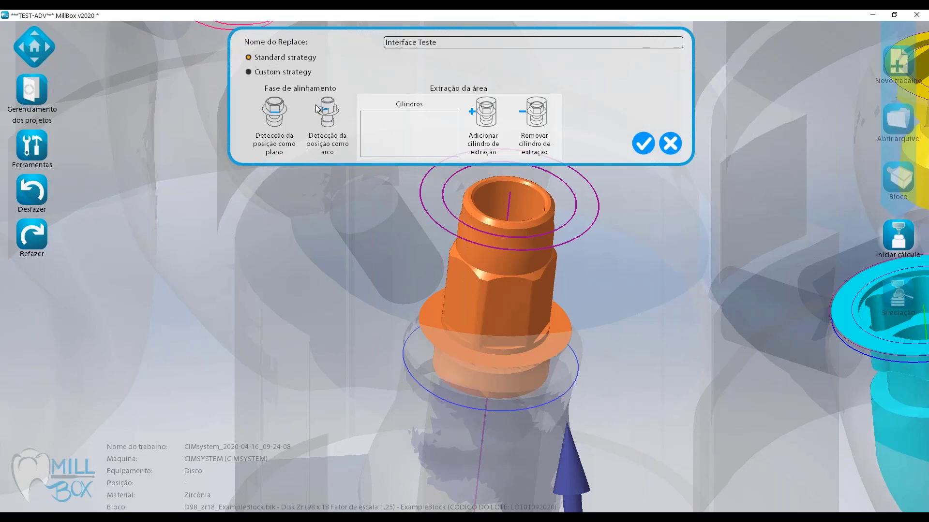
pyautogui.click(284, 114)
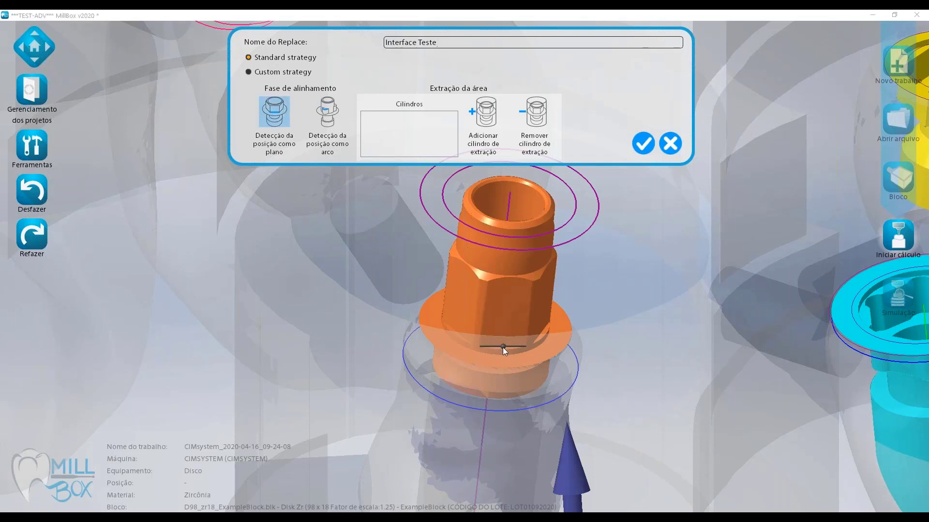
pyautogui.click(503, 347)
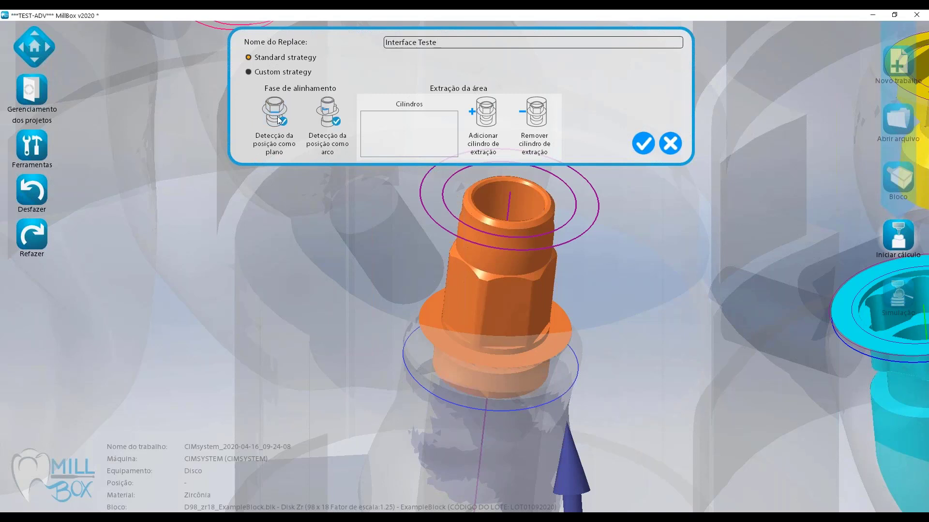
# Step: Add a first extraction cylinder around the orange connection and set its height to 3.2, ending it just above the flange
pyautogui.click(482, 121)
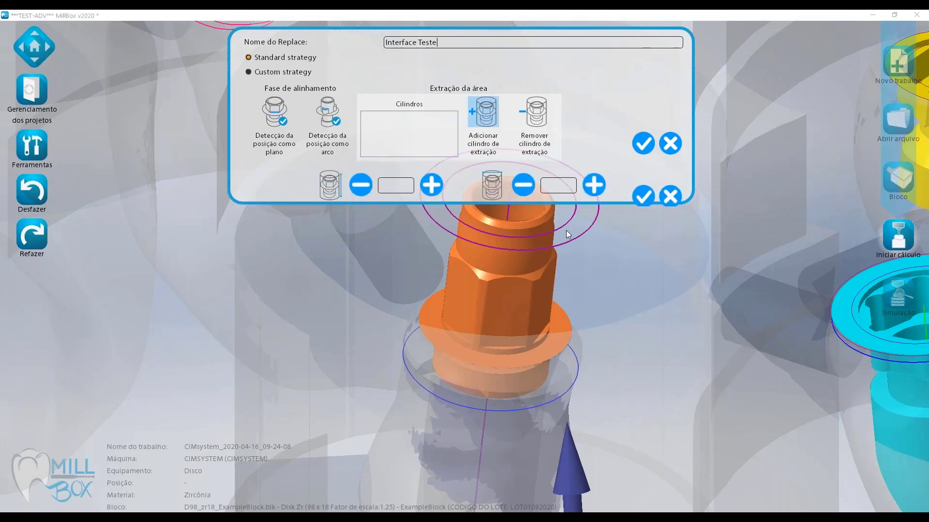
pyautogui.scroll(-3, 631, 311)
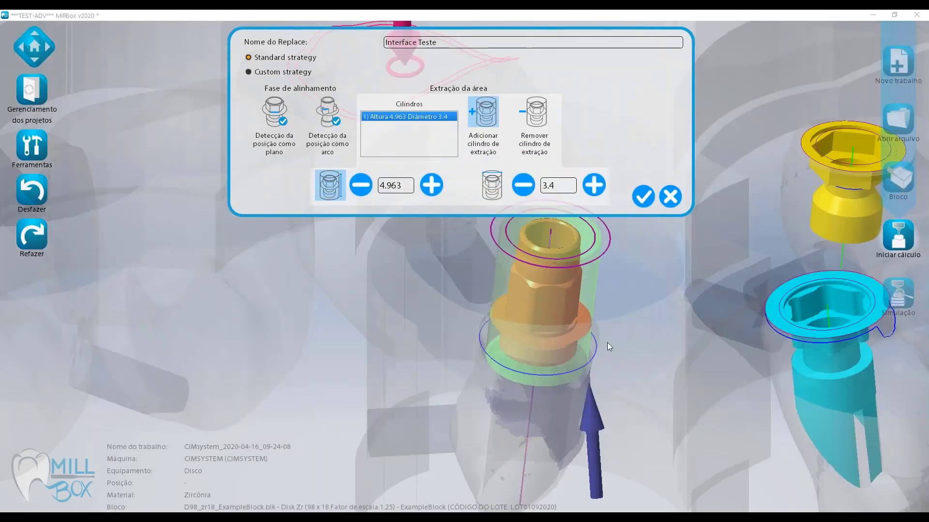
pyautogui.moveTo(607, 342); pyautogui.dragTo(580, 342, button='middle')
pyautogui.scroll(5, 581, 342)
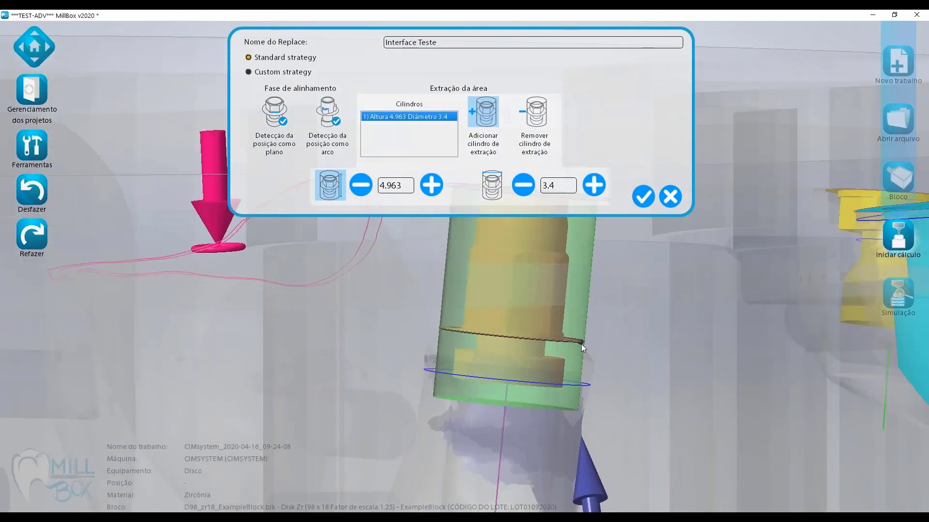
pyautogui.moveTo(649, 315); pyautogui.dragTo(658, 353, button='middle')
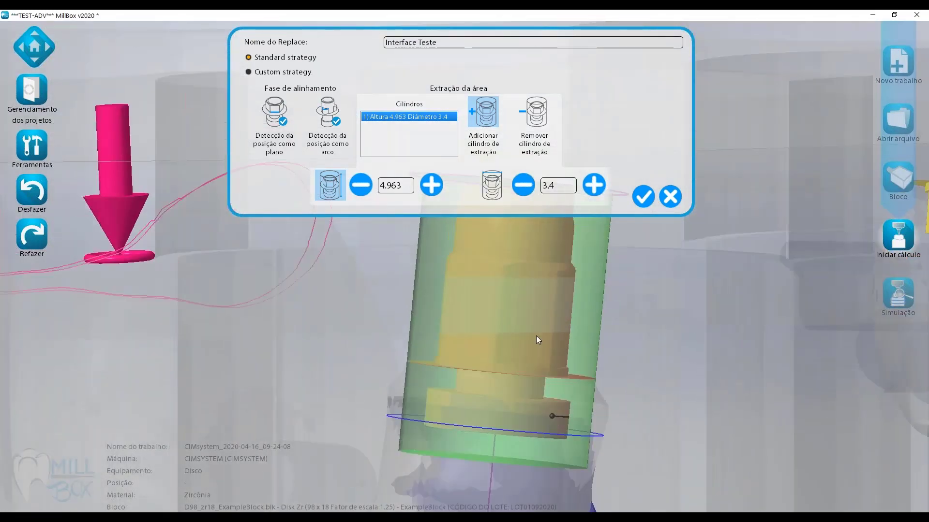
pyautogui.click(404, 186)
pyautogui.click(404, 187)
pyautogui.click(361, 186)
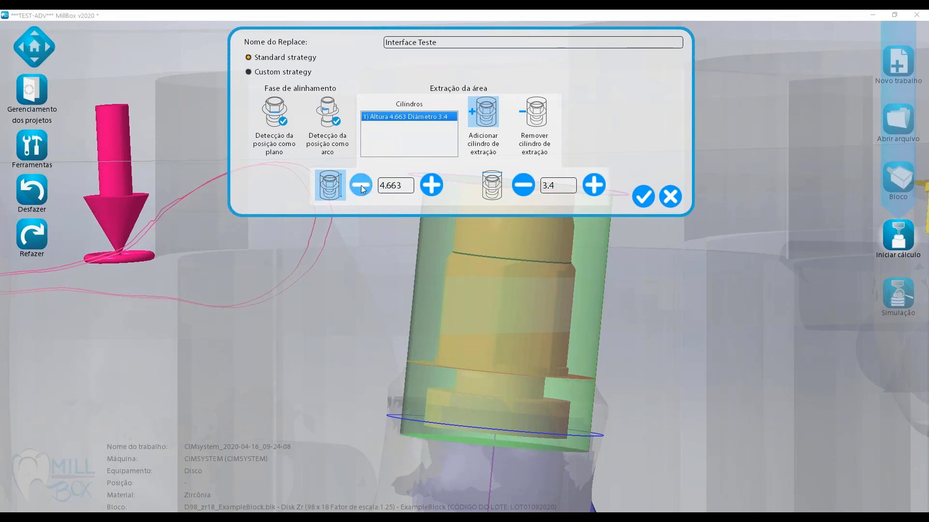
pyautogui.click(361, 189)
pyautogui.click(361, 188)
pyautogui.click(361, 189)
pyautogui.click(361, 189)
pyautogui.click(362, 188)
pyautogui.click(361, 189)
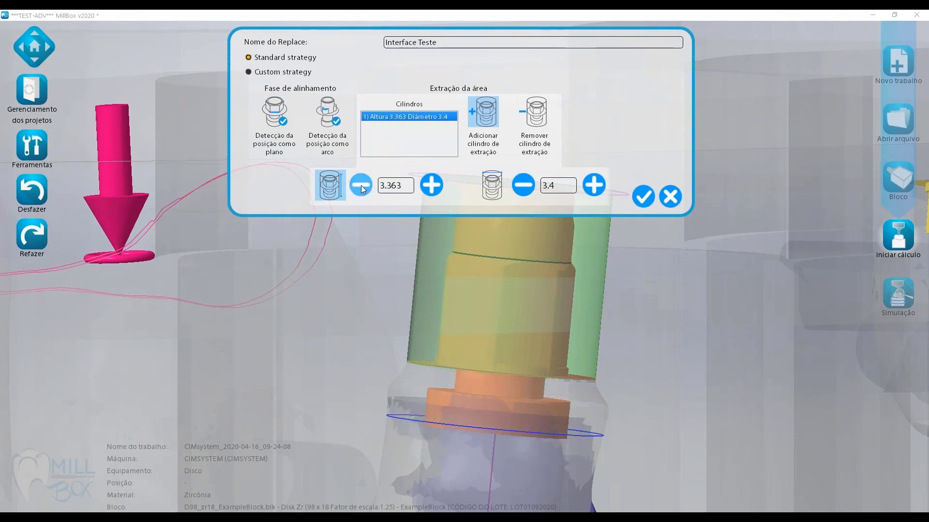
pyautogui.click(361, 189)
pyautogui.moveTo(407, 186); pyautogui.dragTo(381, 186)
pyautogui.write('3')
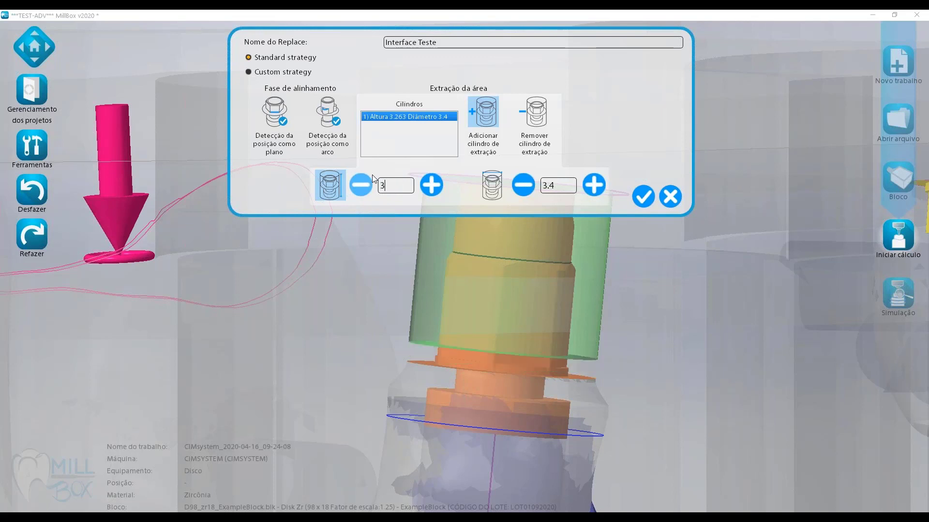
pyautogui.write('.2')
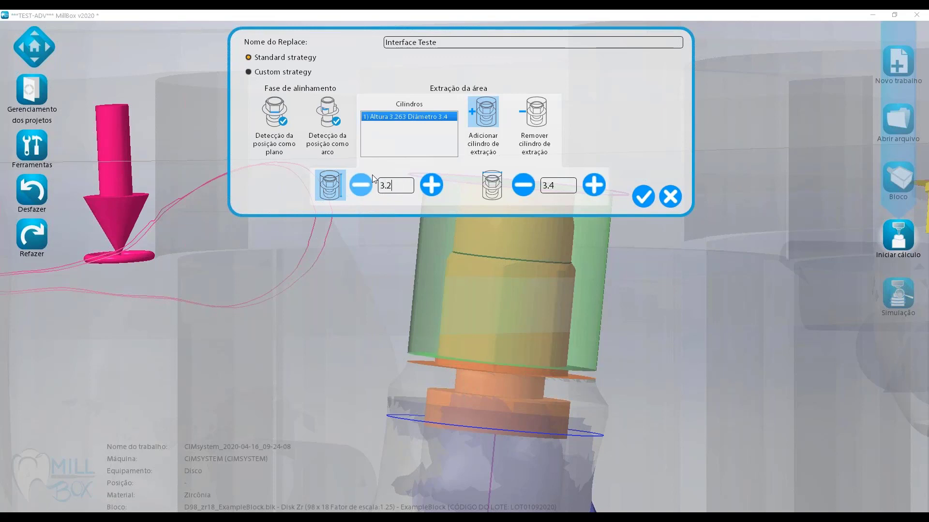
# Step: Reduce the first extraction cylinder's diameter to 2.5 so it fits closely around the hexagon, and accept the cylinder
pyautogui.click(524, 185)
pyautogui.click(523, 186)
pyautogui.click(523, 185)
pyautogui.click(523, 186)
pyautogui.click(523, 185)
pyautogui.click(523, 185)
pyautogui.click(524, 185)
pyautogui.click(523, 185)
pyautogui.click(523, 186)
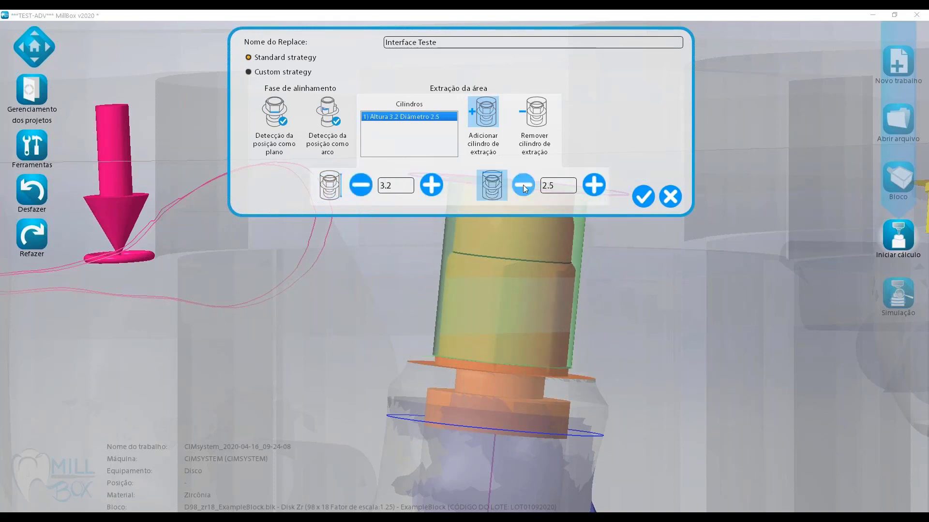
pyautogui.moveTo(581, 325); pyautogui.dragTo(531, 361, button='middle')
pyautogui.scroll(-2, 531, 361)
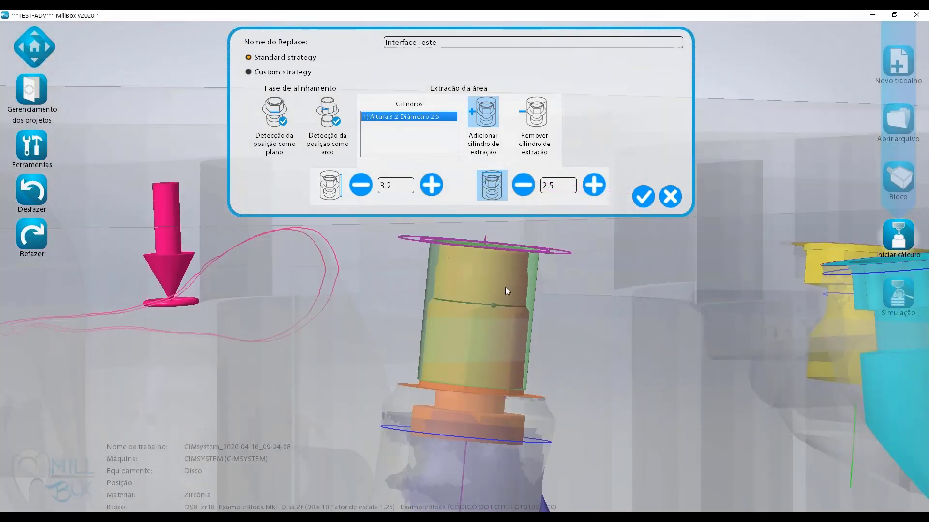
pyautogui.click(645, 197)
# Step: Add a second extraction cylinder below the first and reduce its height to 0.363 so it spans only the flange
pyautogui.click(487, 120)
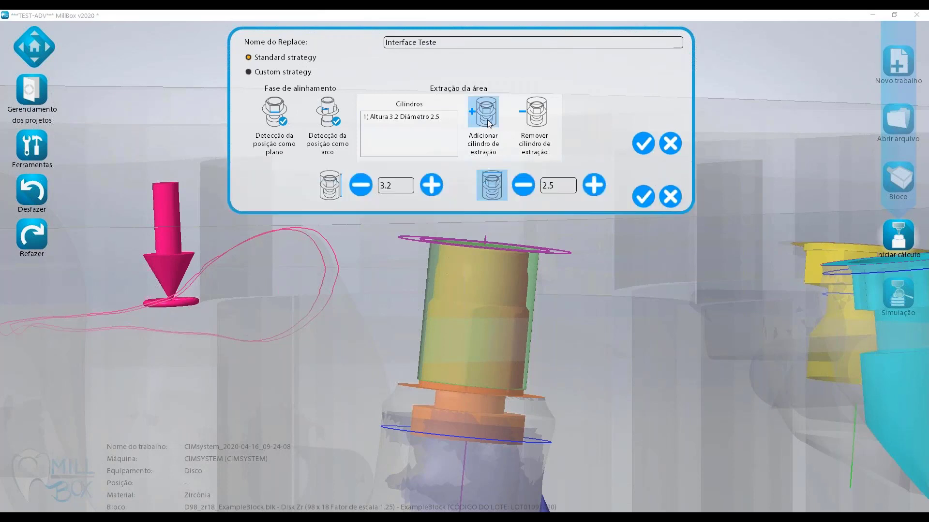
pyautogui.click(431, 185)
pyautogui.click(431, 186)
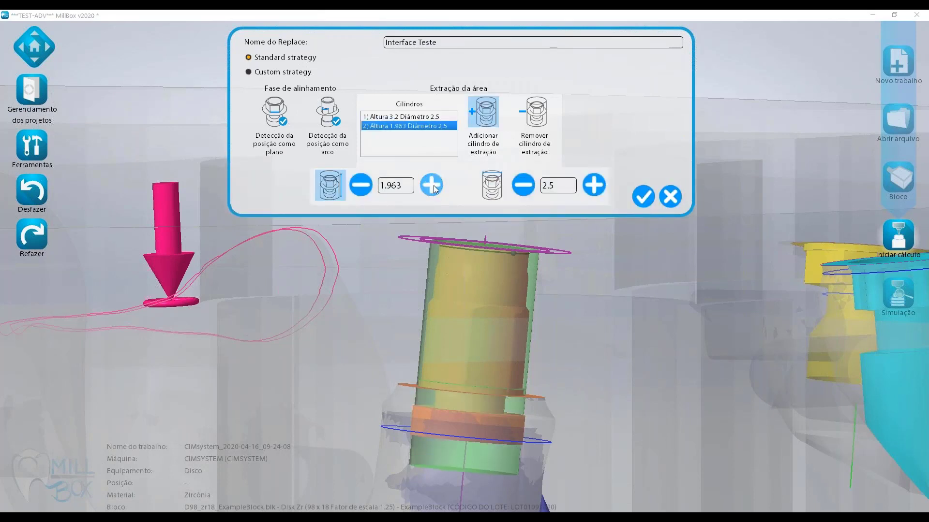
pyautogui.click(431, 185)
pyautogui.click(363, 186)
pyautogui.click(363, 186)
pyautogui.click(363, 186)
pyautogui.click(363, 186)
pyautogui.click(364, 186)
pyautogui.click(364, 187)
pyautogui.click(363, 186)
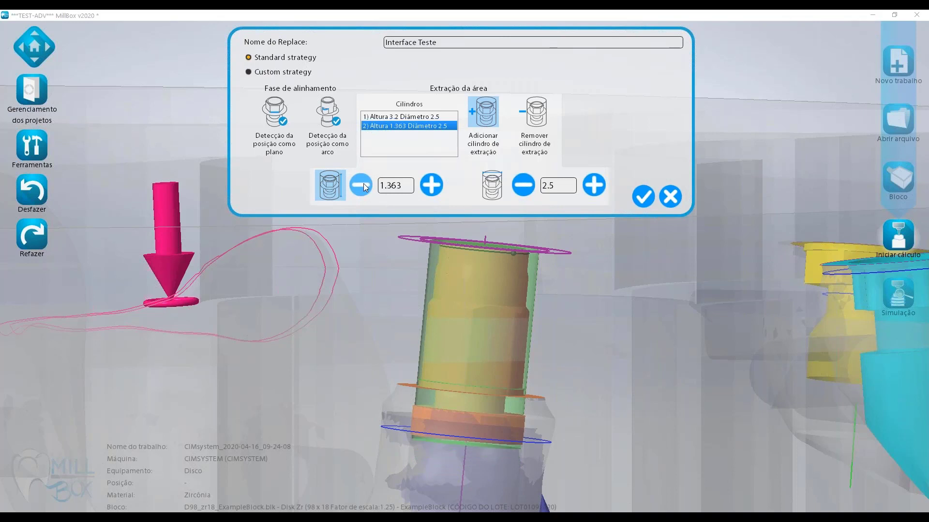
pyautogui.doubleClick(364, 186)
pyautogui.doubleClick(364, 187)
pyautogui.click(364, 187)
pyautogui.doubleClick(364, 186)
pyautogui.doubleClick(364, 187)
pyautogui.click(364, 187)
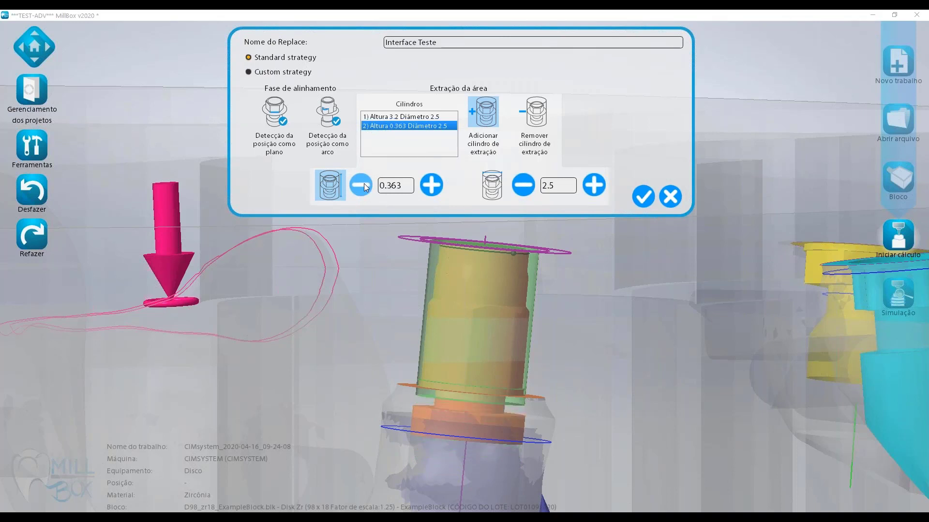
# Step: Increase the second extraction cylinder's diameter to 3.4 to enclose the flange, and accept the cylinder
pyautogui.click(594, 185)
pyautogui.click(594, 185)
pyautogui.click(594, 184)
pyautogui.click(593, 184)
pyautogui.click(593, 184)
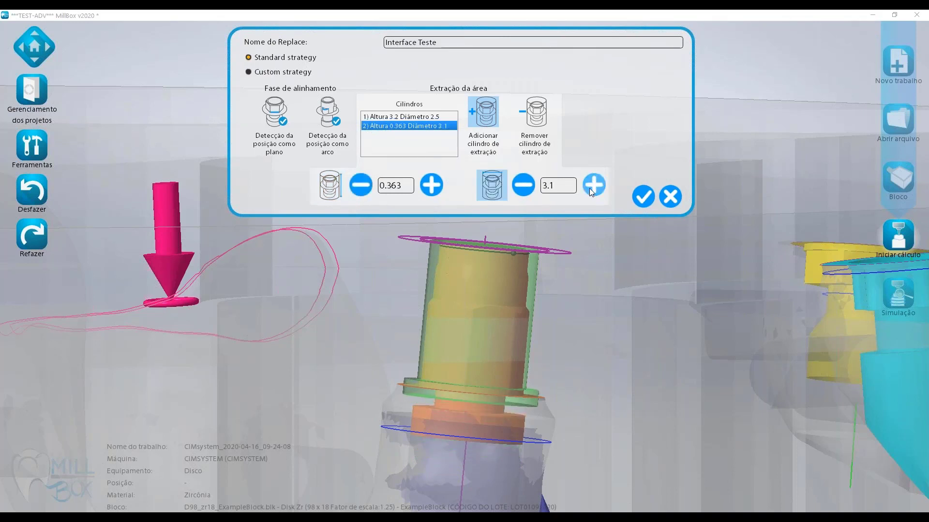
pyautogui.click(593, 185)
pyautogui.click(593, 185)
pyautogui.click(590, 192)
pyautogui.click(589, 193)
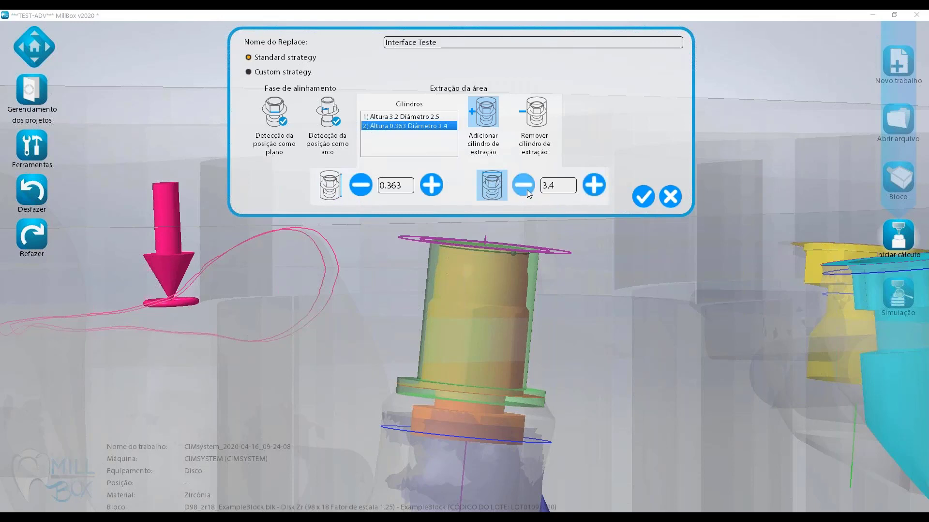
pyautogui.click(644, 197)
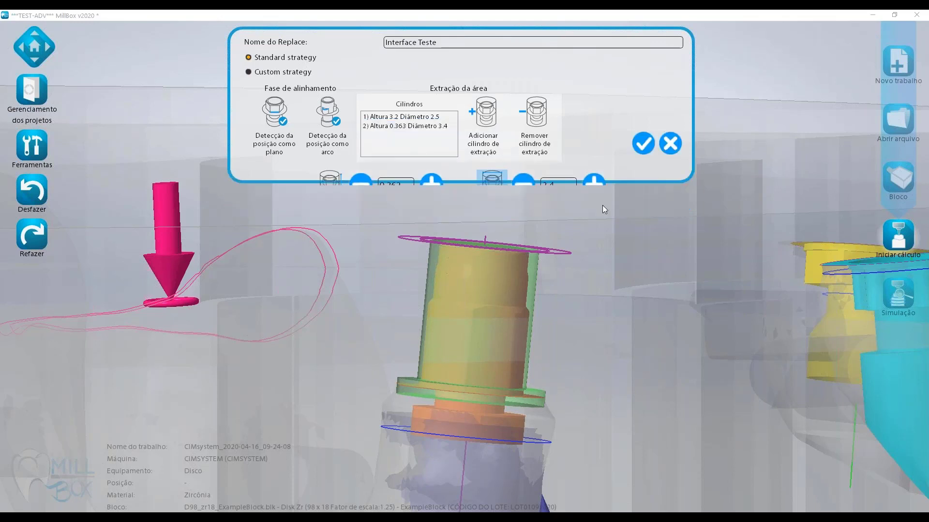
# Step: Add a third extraction cylinder below the flange and reduce its diameter to 2.7 around the connection's lower collar
pyautogui.click(486, 111)
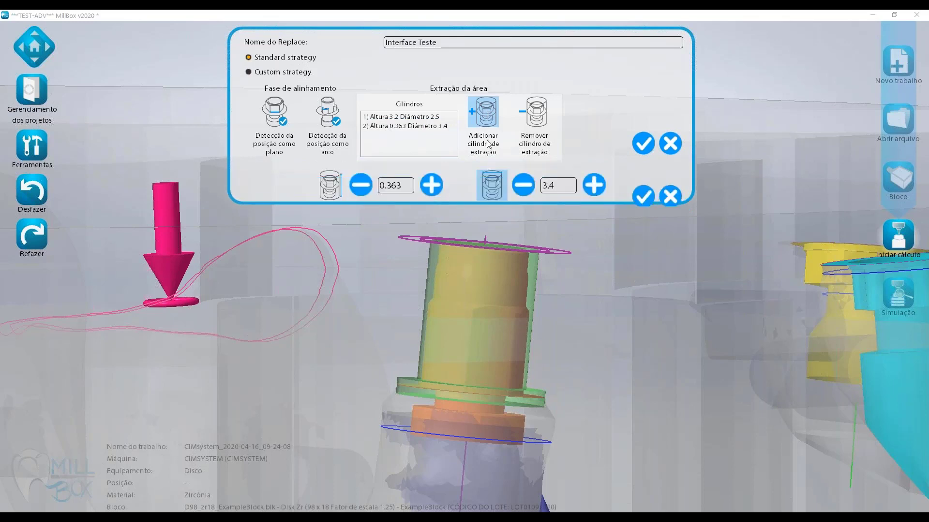
pyautogui.click(523, 185)
pyautogui.click(523, 185)
pyautogui.click(523, 185)
pyautogui.click(522, 185)
pyautogui.click(523, 185)
pyautogui.click(523, 185)
pyautogui.click(522, 185)
pyautogui.moveTo(577, 362); pyautogui.dragTo(513, 331, button='middle')
pyautogui.scroll(2, 573, 327)
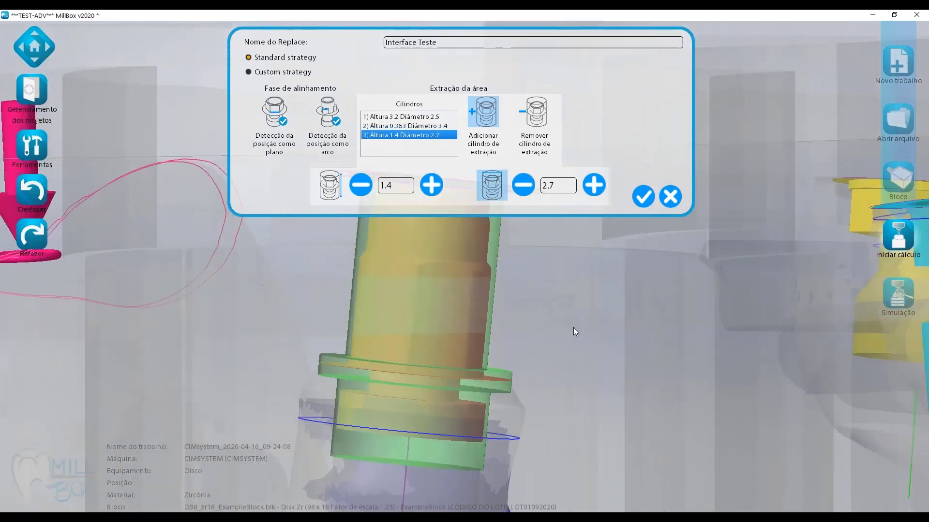
pyautogui.scroll(2, 573, 327)
pyautogui.moveTo(606, 307); pyautogui.dragTo(652, 324, button='middle')
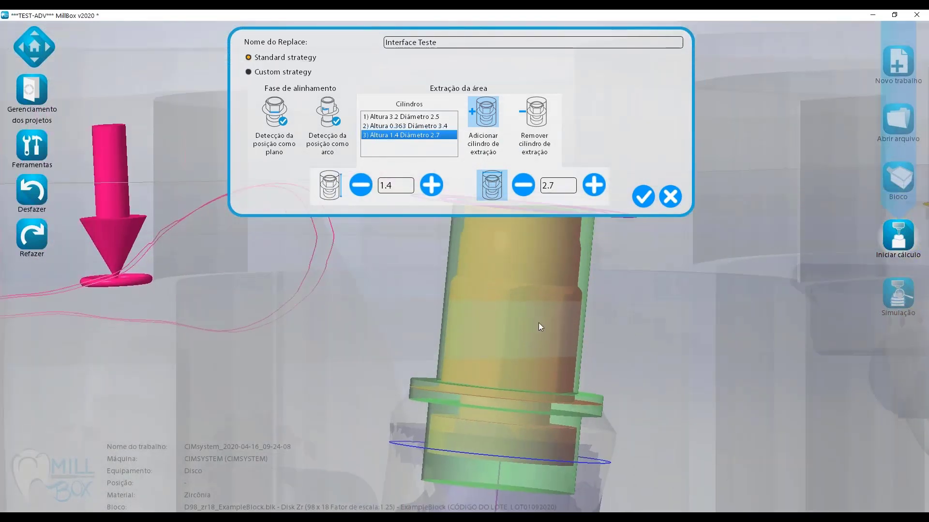
pyautogui.scroll(-2, 540, 309)
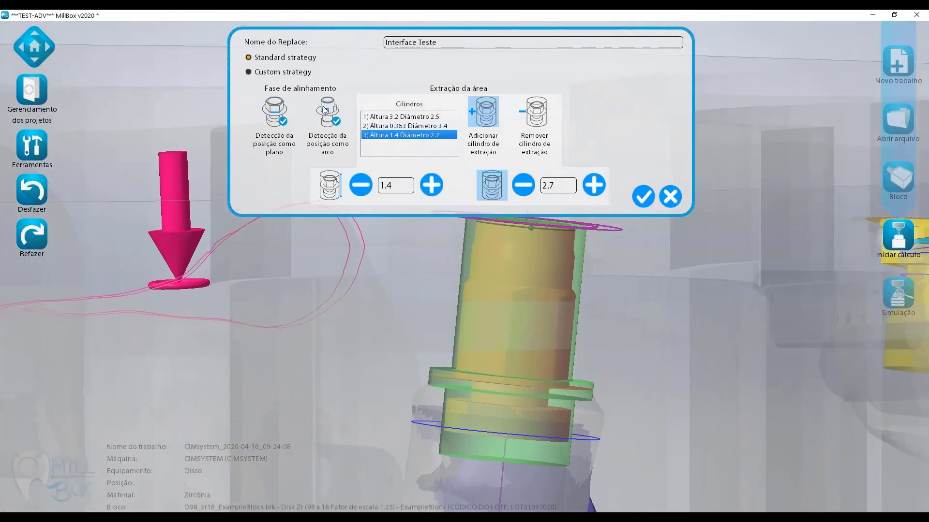
# Step: Switch the interface to a custom strategy and examine the reference sheets Gruppo1, Gruppo10, Gruppo11 and Gruppo2 for similar connections
pyautogui.click(291, 75)
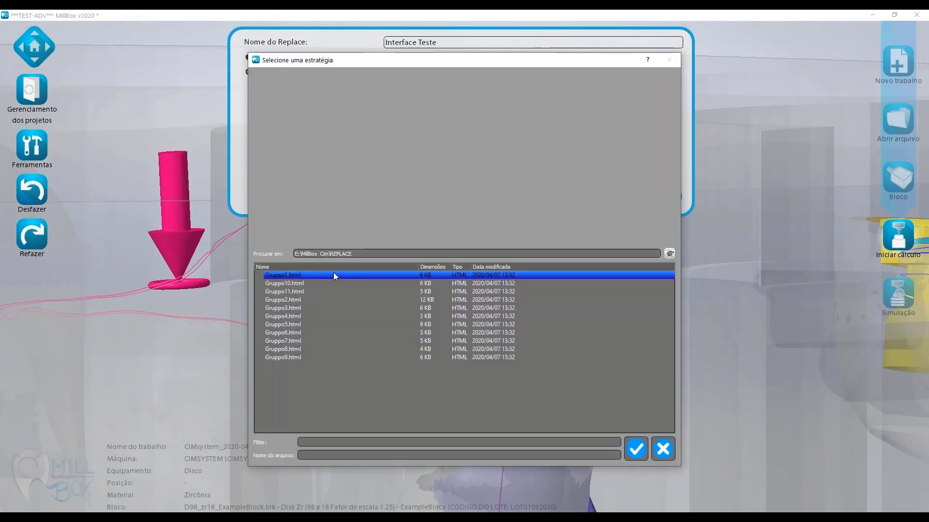
pyautogui.click(334, 275)
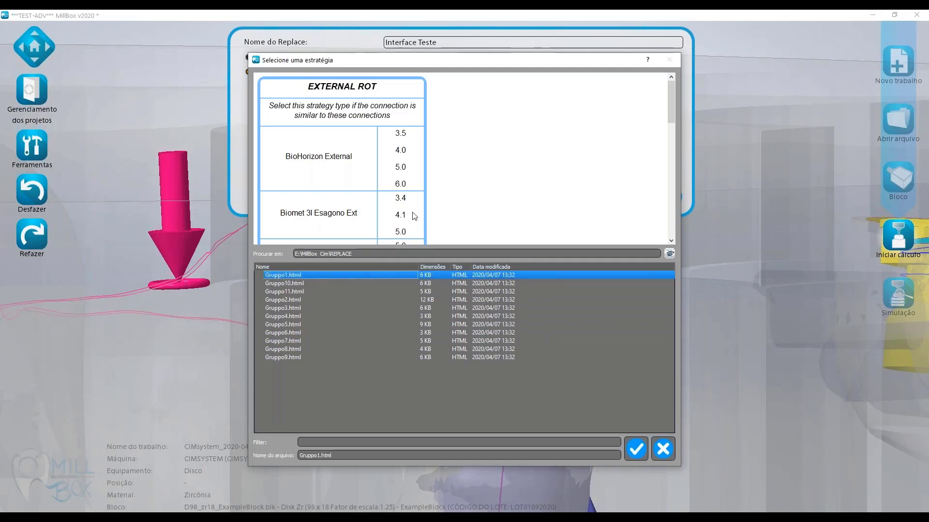
pyautogui.scroll(-1, 435, 188)
pyautogui.scroll(-8, 436, 181)
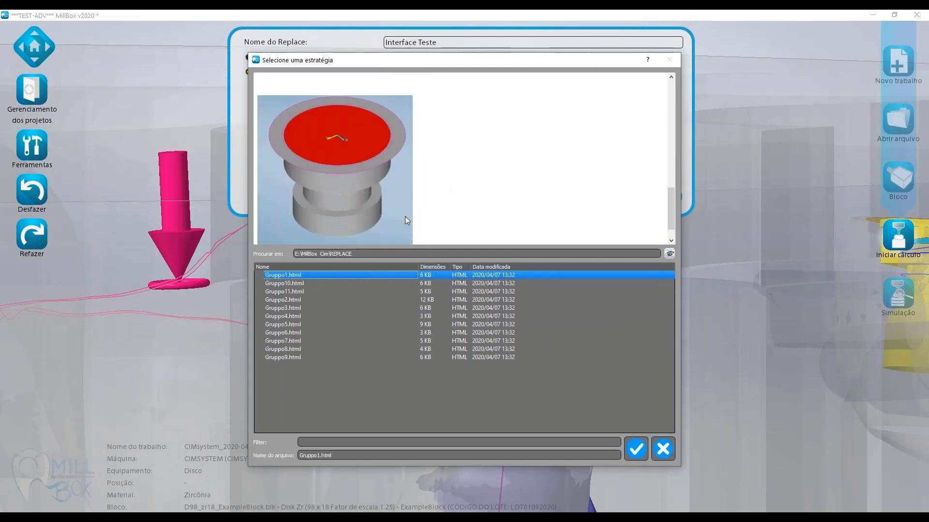
pyautogui.click(318, 283)
pyautogui.scroll(-6, 428, 181)
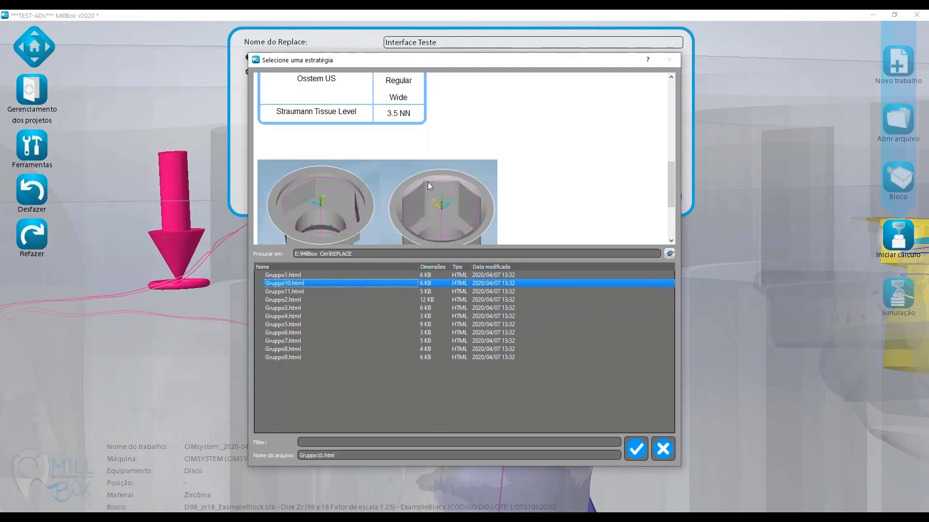
pyautogui.click(310, 291)
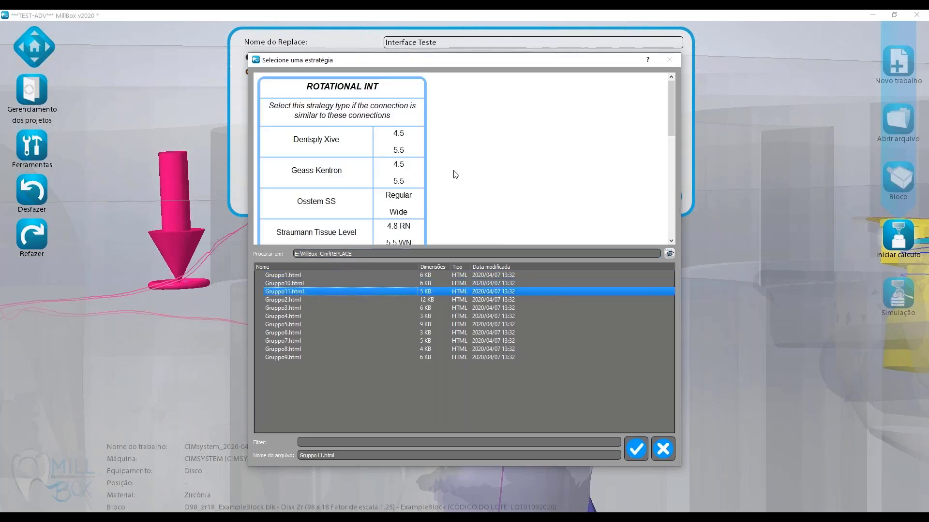
pyautogui.scroll(-6, 455, 178)
pyautogui.click(297, 302)
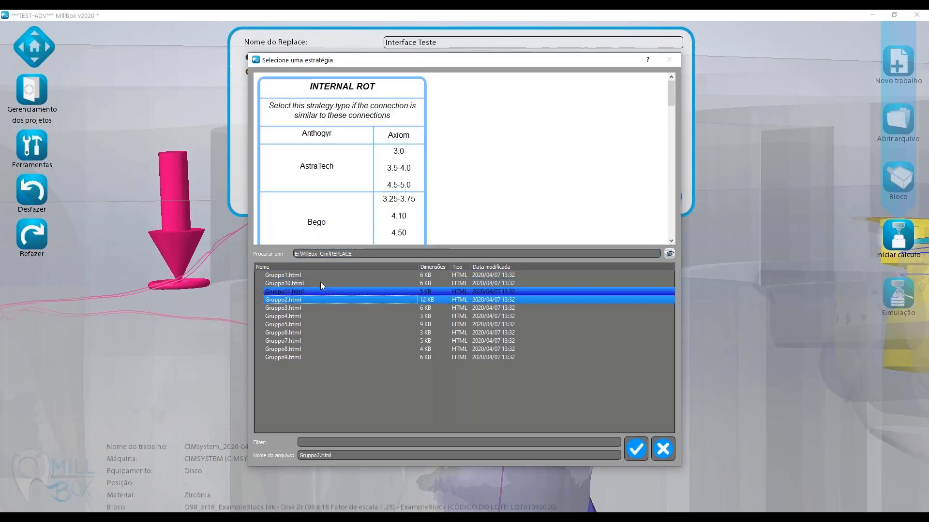
pyautogui.scroll(-5, 339, 160)
pyautogui.scroll(-8, 423, 202)
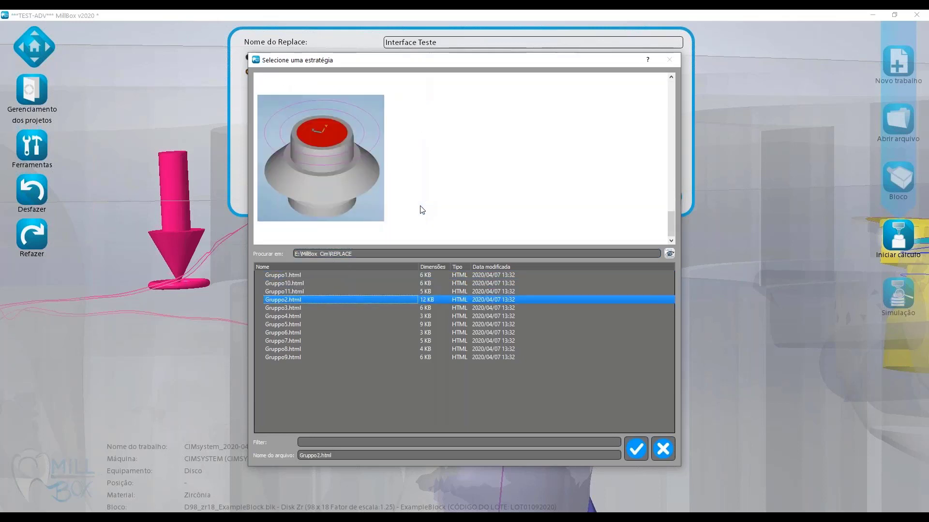
# Step: Examine the strategy reference sheets Gruppo3, Gruppo4, Gruppo5 and Gruppo6, comparing their pictured connections with the extracted one
pyautogui.click(285, 309)
pyautogui.scroll(-6, 403, 219)
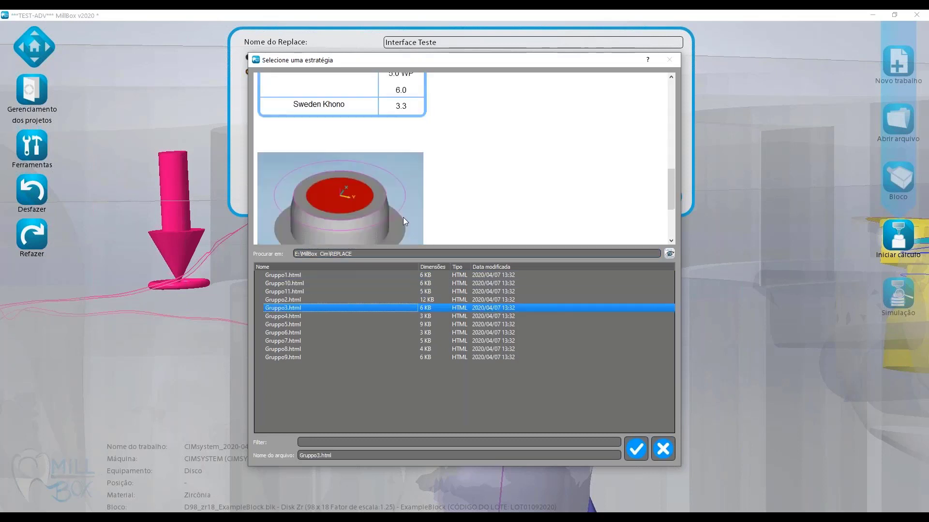
pyautogui.click(289, 316)
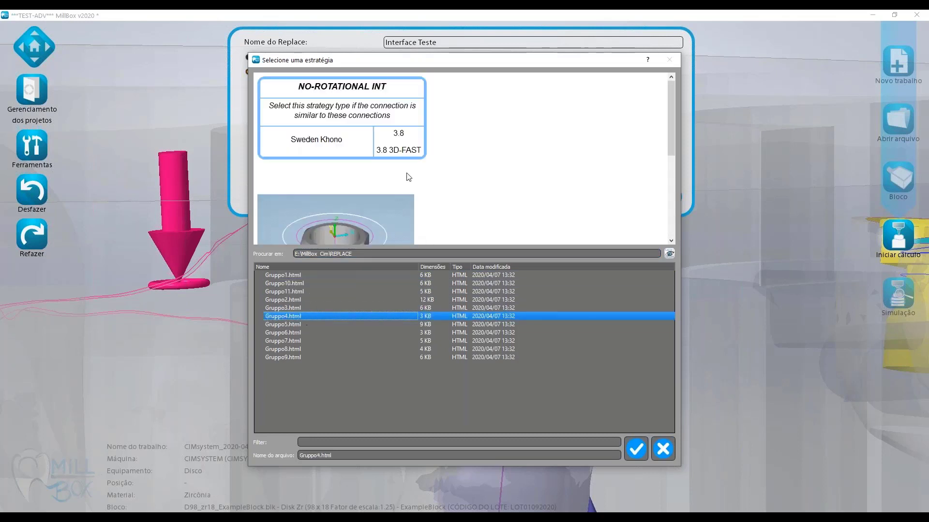
pyautogui.scroll(-6, 407, 172)
pyautogui.click(298, 323)
pyautogui.scroll(-5, 418, 176)
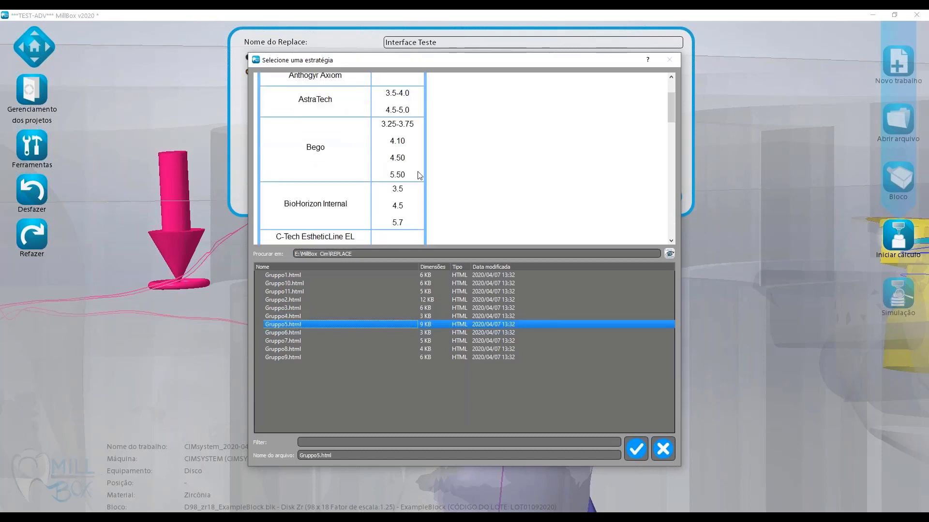
pyautogui.scroll(-6, 418, 176)
pyautogui.click(298, 333)
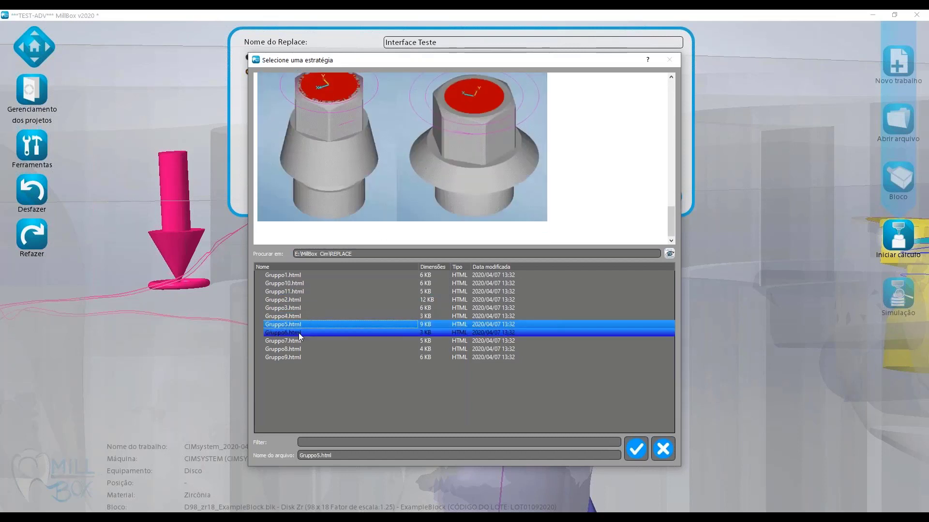
pyautogui.scroll(-6, 421, 173)
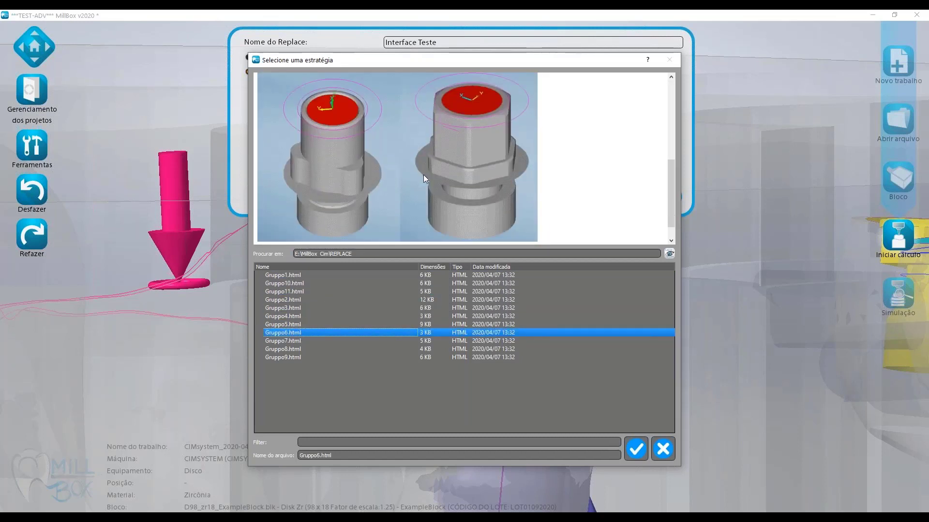
# Step: Check the Gruppo7 sheet's picture and connection list, and apply Gruppo7 as the custom strategy
pyautogui.click(303, 341)
pyautogui.scroll(-6, 417, 203)
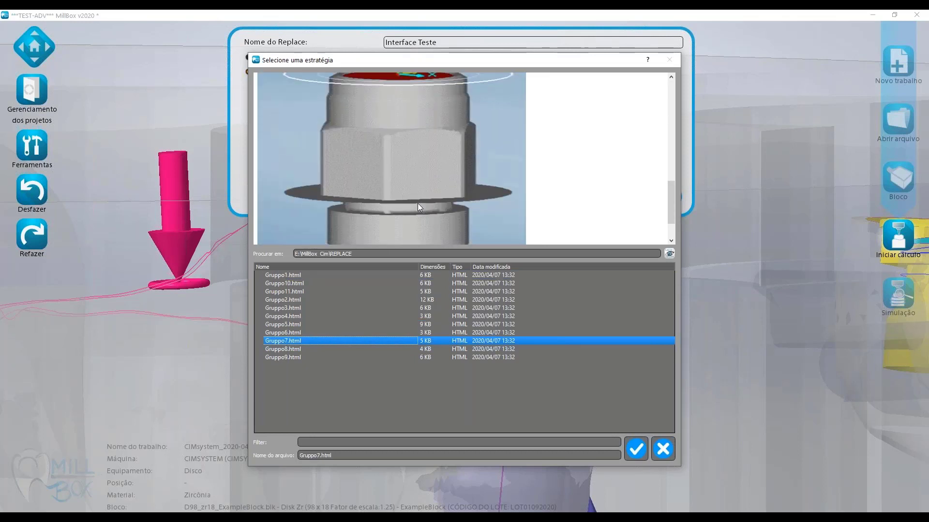
pyautogui.scroll(5, 404, 209)
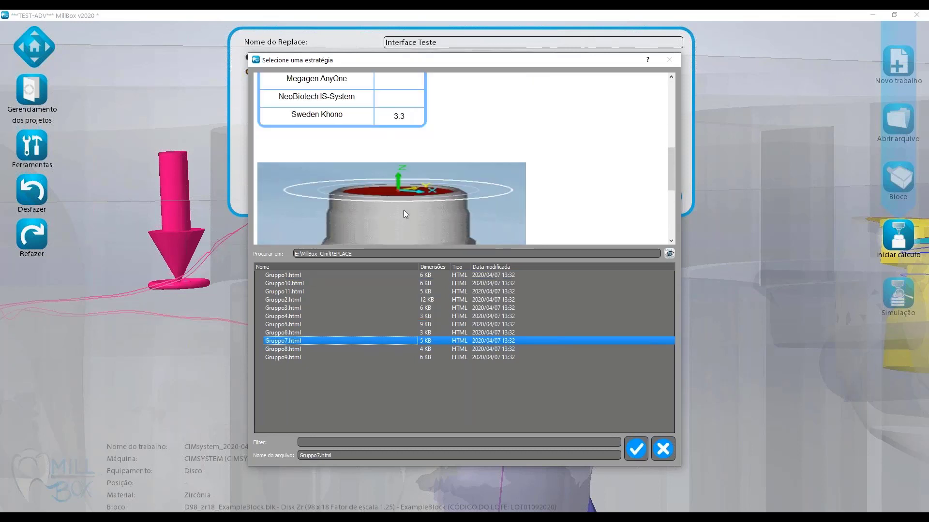
pyautogui.scroll(2, 320, 103)
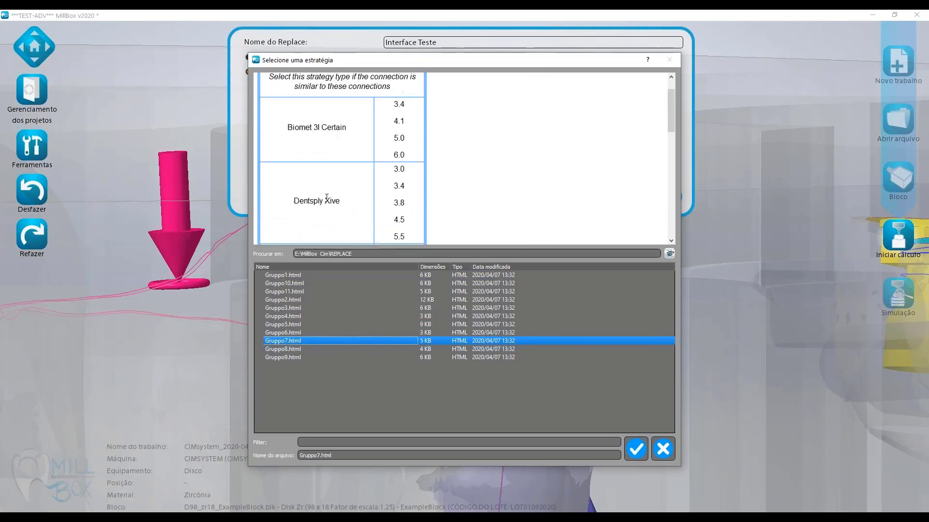
pyautogui.click(638, 444)
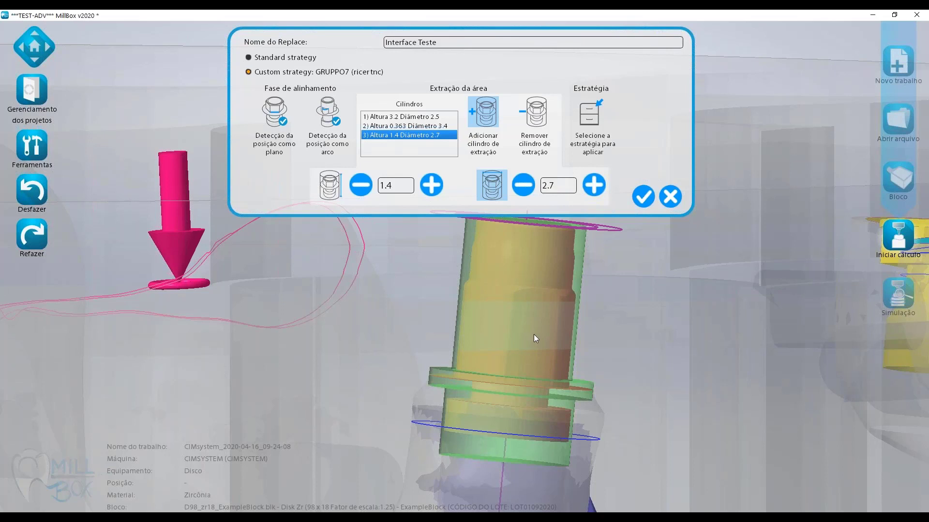
# Step: Accept the third extraction cylinder, run the extraction of Interface Teste, and inspect the resulting connection preview
pyautogui.click(647, 199)
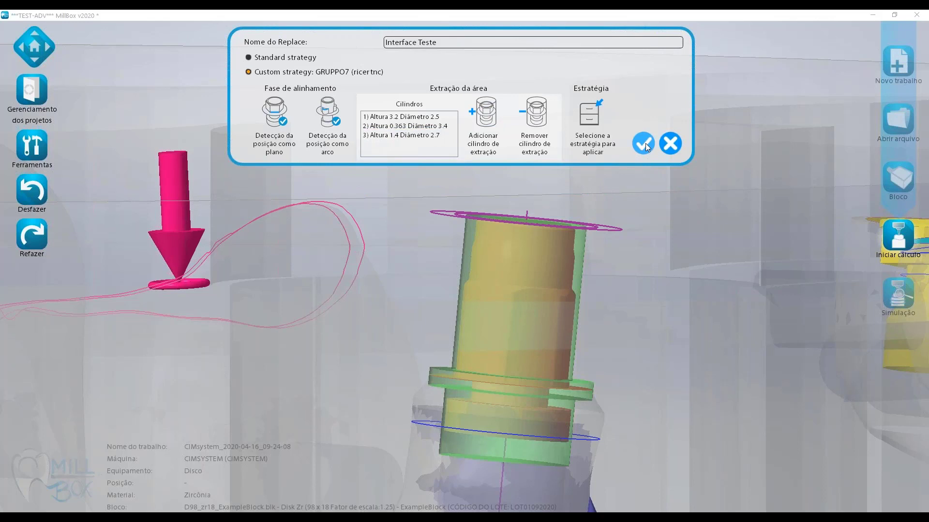
pyautogui.click(645, 143)
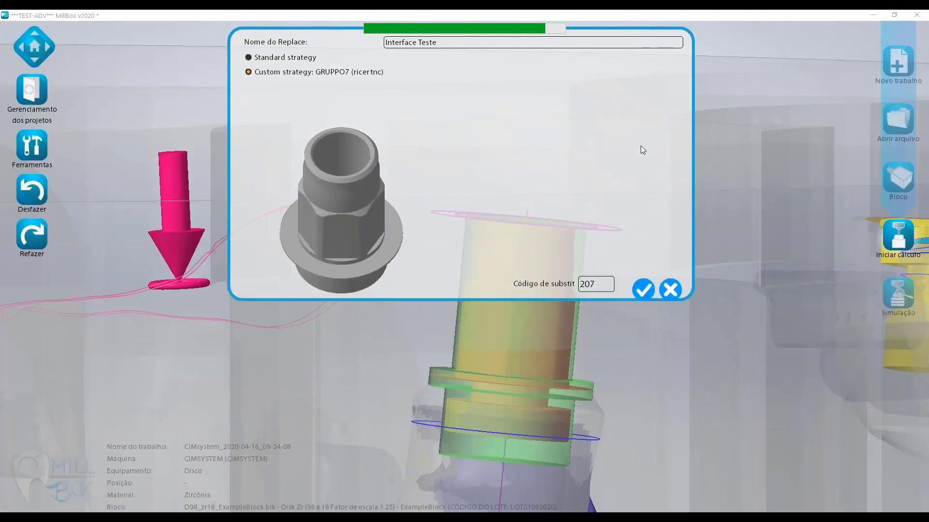
pyautogui.moveTo(364, 213); pyautogui.dragTo(365, 235)
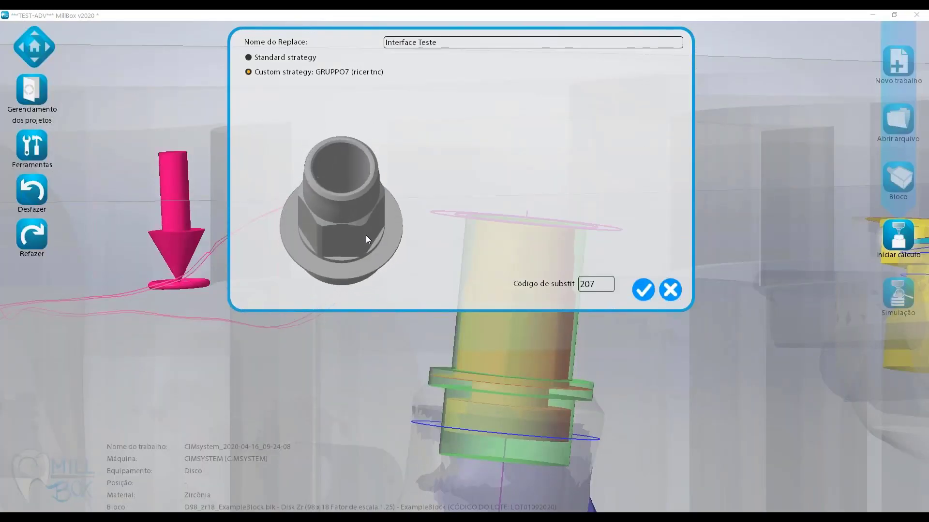
# Step: Accept the extracted interface and save it in a new group named Interface Teste
pyautogui.click(643, 291)
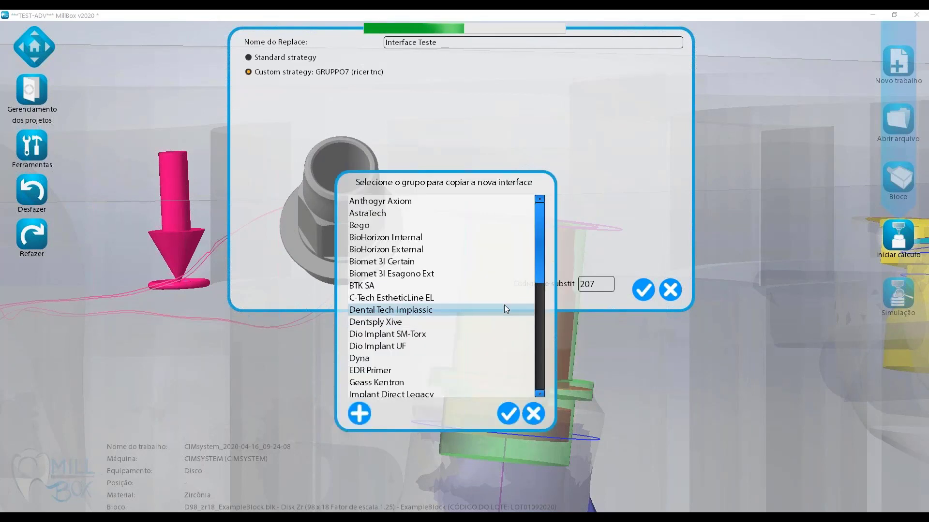
pyautogui.moveTo(541, 253)
pyautogui.mouseDown()
pyautogui.moveTo(548, 353)
pyautogui.moveTo(538, 240)
pyautogui.mouseUp()
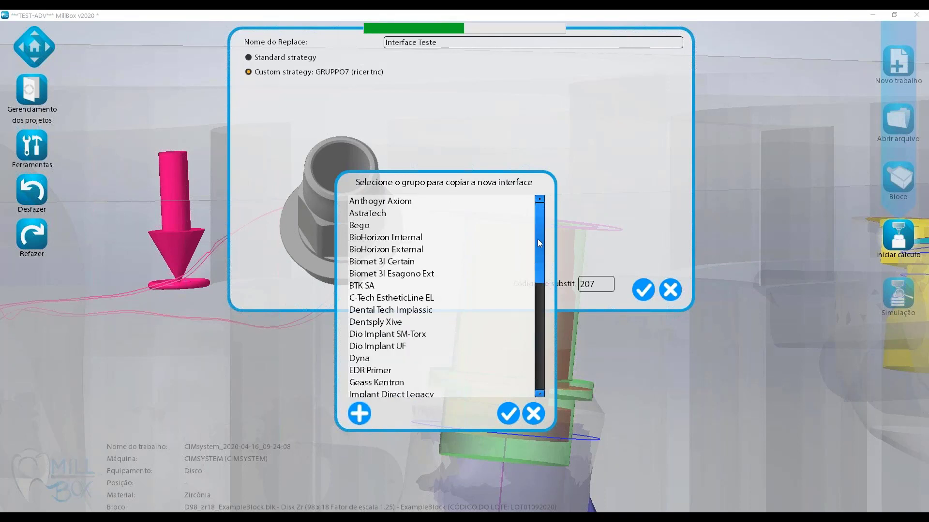
pyautogui.click(368, 411)
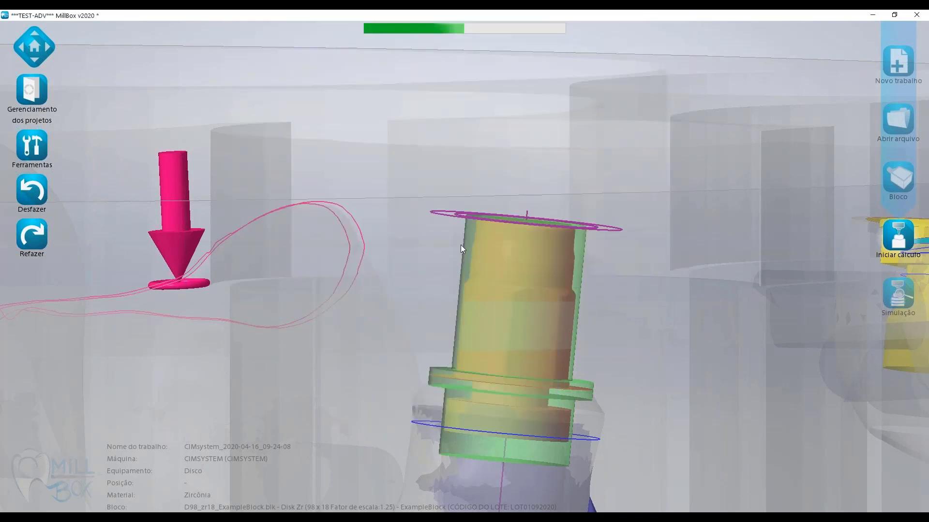
# Step: Start Replace on the abutment's orange connection, leaving its current interface as Não especificado
pyautogui.scroll(-8, 490, 248)
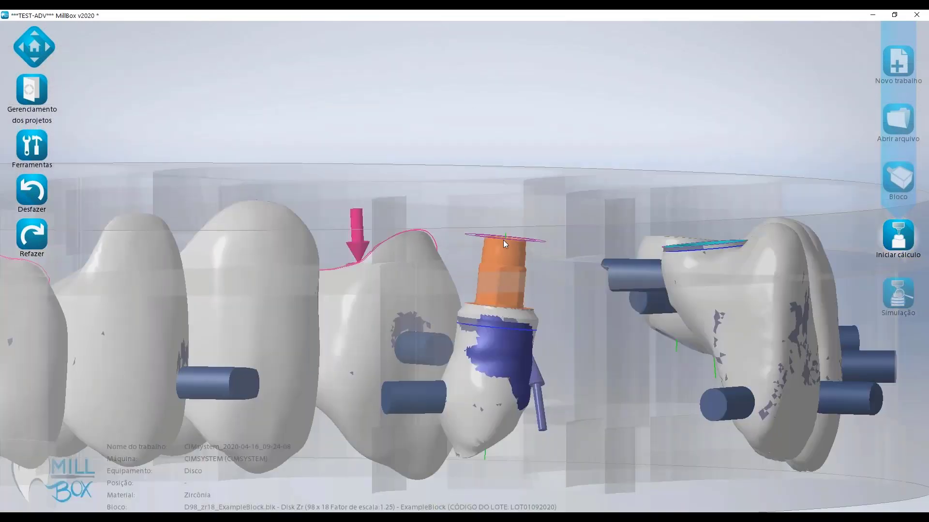
pyautogui.moveTo(502, 240); pyautogui.dragTo(505, 258, button='right')
pyautogui.moveTo(517, 314); pyautogui.dragTo(583, 120, button='middle')
pyautogui.click(41, 150)
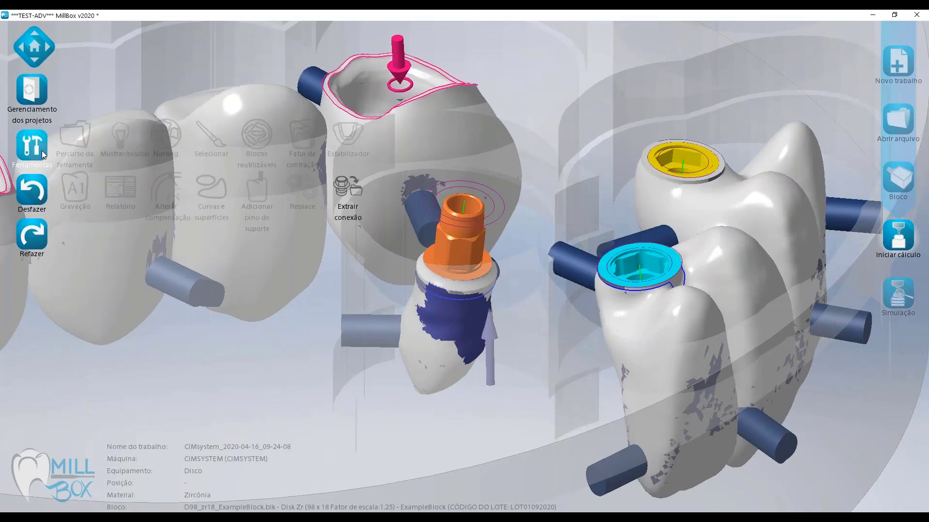
pyautogui.click(300, 192)
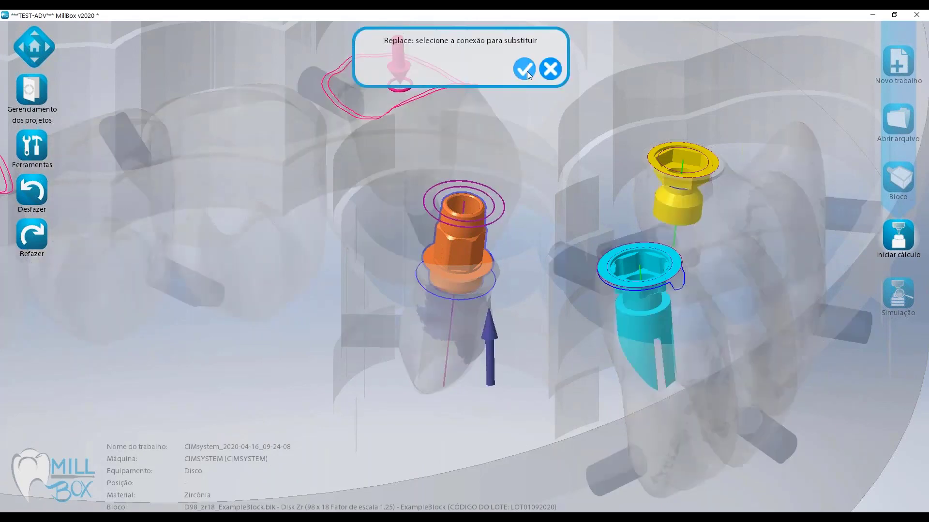
pyautogui.click(527, 71)
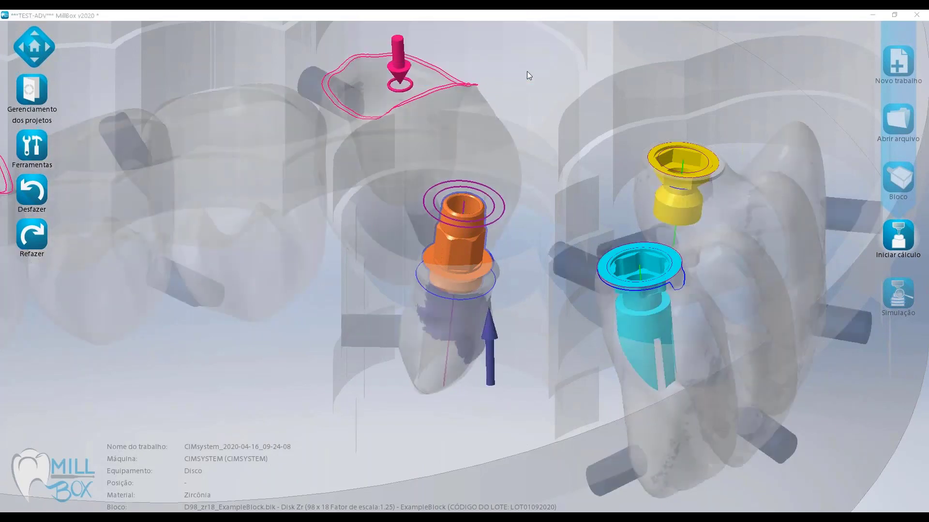
pyautogui.click(435, 201)
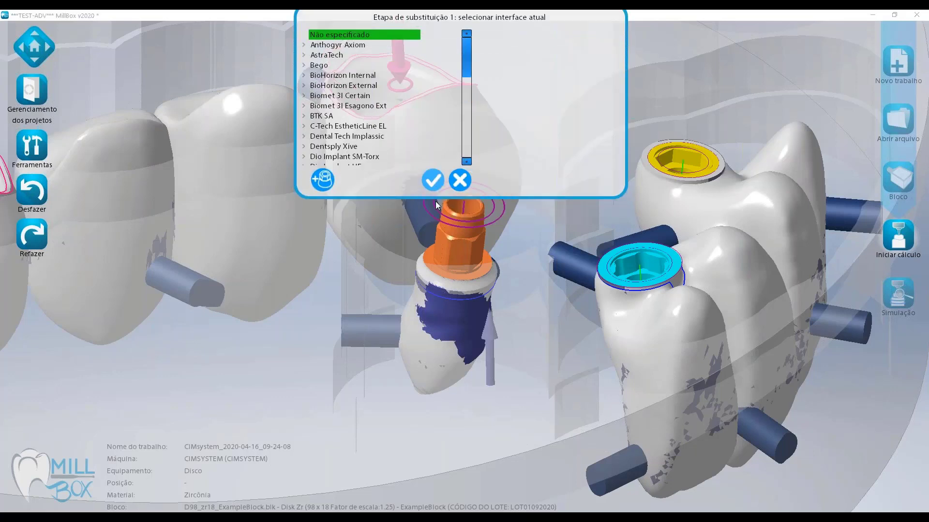
# Step: Replace the connection with Interface Teste from the Interface Teste group, keeping axis offset and rotation angle at 0
pyautogui.scroll(-5, 464, 148)
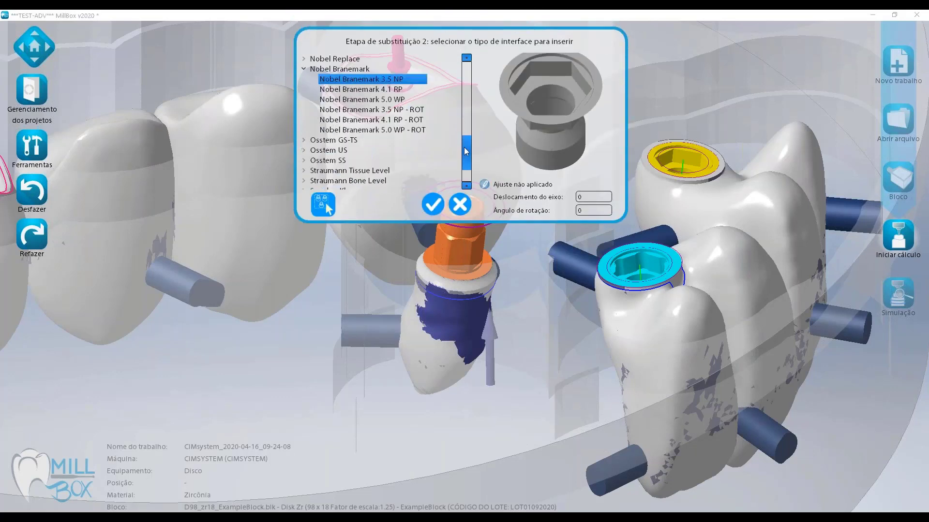
pyautogui.click(311, 184)
pyautogui.doubleClick(310, 182)
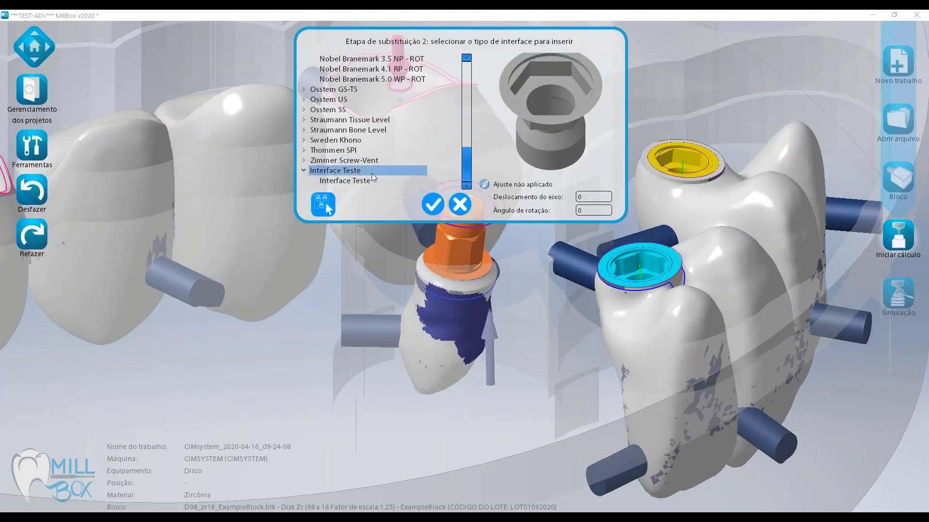
pyautogui.click(419, 179)
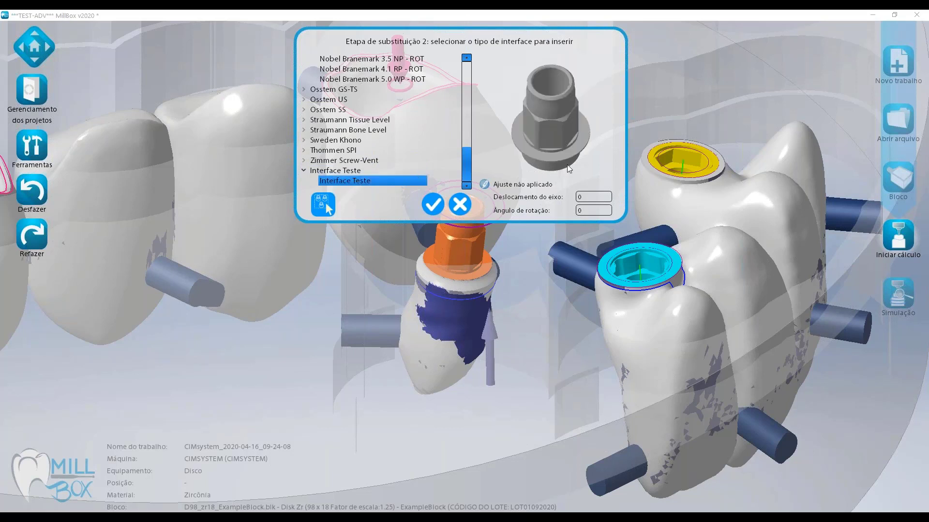
pyautogui.click(582, 196)
pyautogui.click(590, 210)
pyautogui.click(583, 199)
pyautogui.click(433, 204)
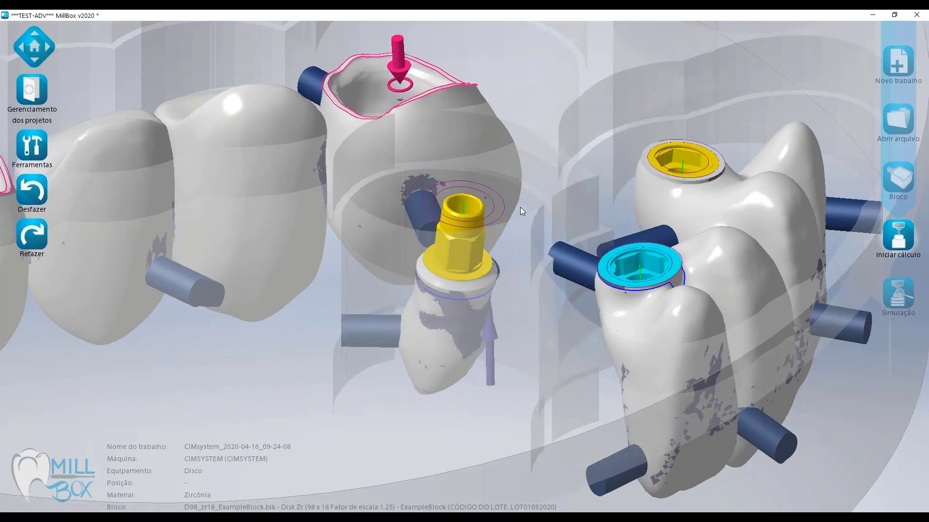
# Step: Undo the replacement of the abutment's connection with Interface Teste
pyautogui.click(43, 192)
pyautogui.moveTo(446, 190)
pyautogui.mouseDown(button='middle')
pyautogui.moveTo(422, 174)
pyautogui.moveTo(451, 201)
pyautogui.mouseUp(button='middle')
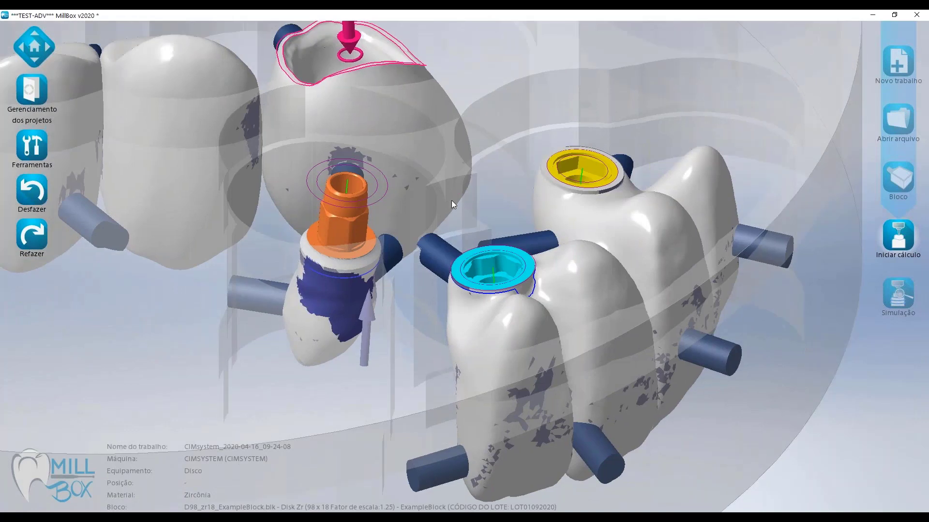
pyautogui.scroll(2, 451, 200)
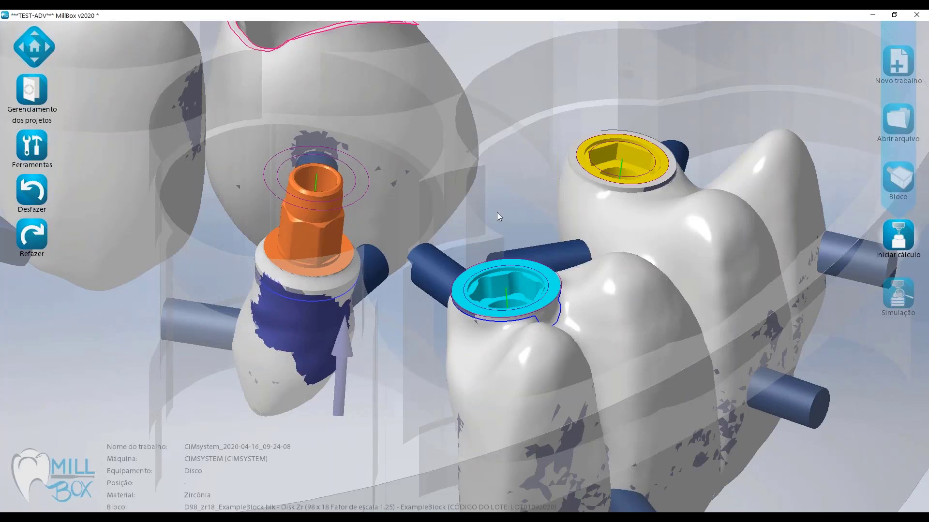
pyautogui.scroll(-4, 497, 213)
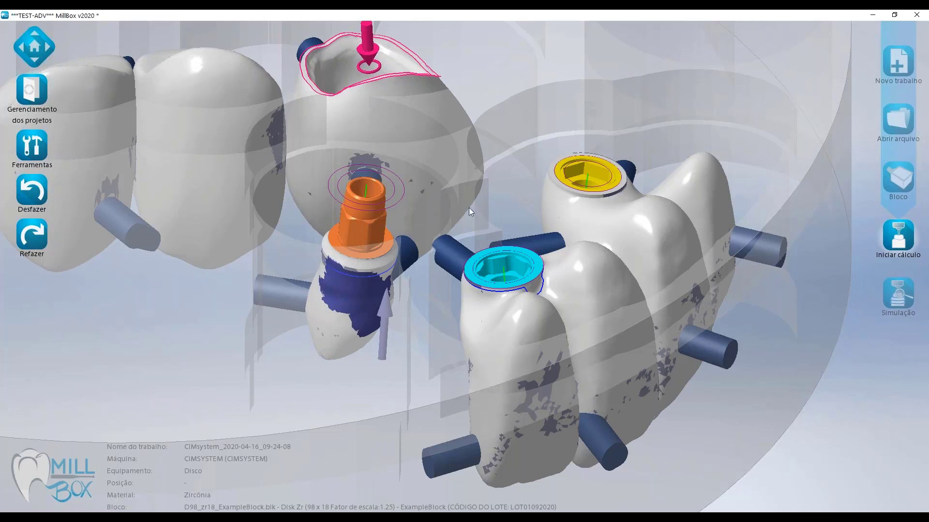
# Step: Examine the height and spacing adjustment values available for the orange abutment's interface, and close the adjustment without applying any
pyautogui.click(371, 216)
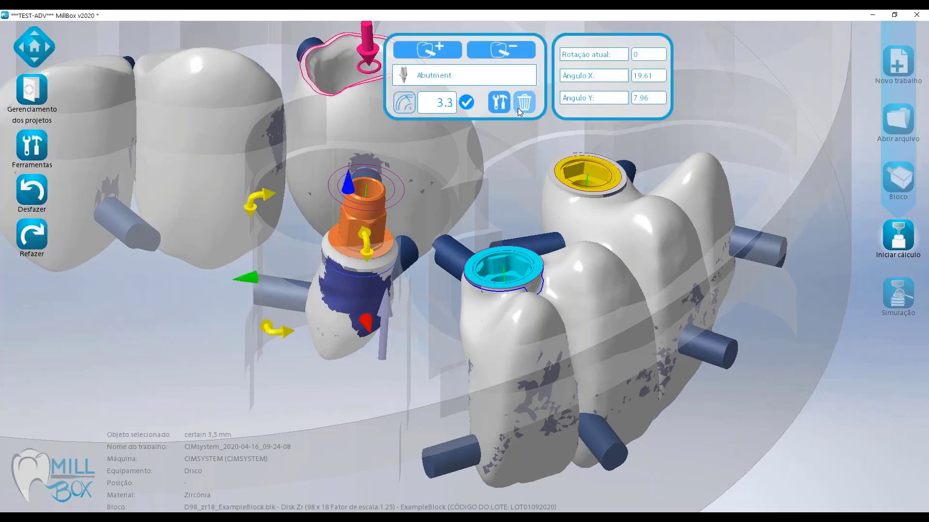
pyautogui.click(404, 129)
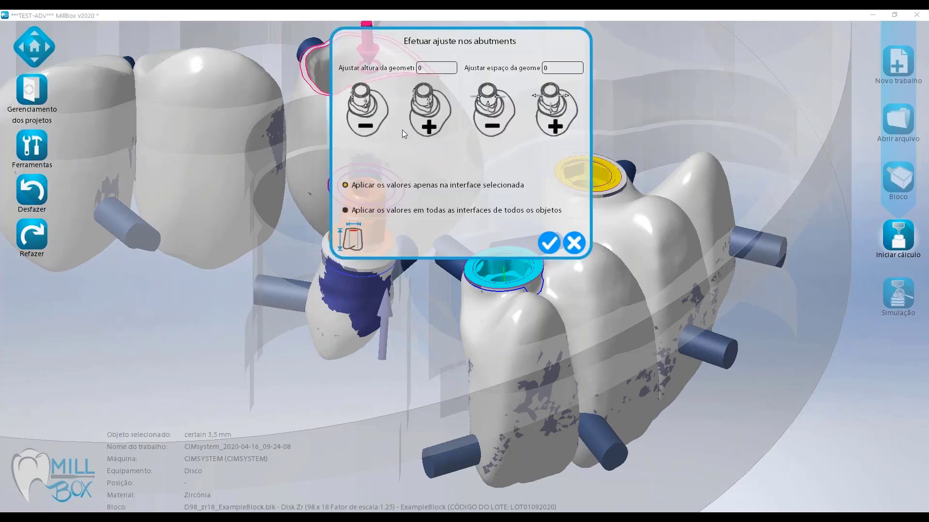
pyautogui.click(439, 68)
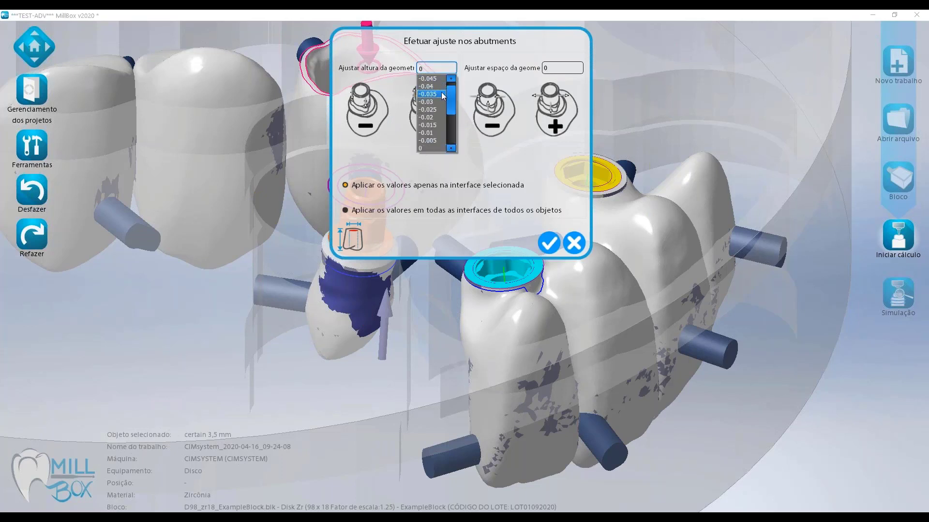
pyautogui.scroll(-2, 450, 112)
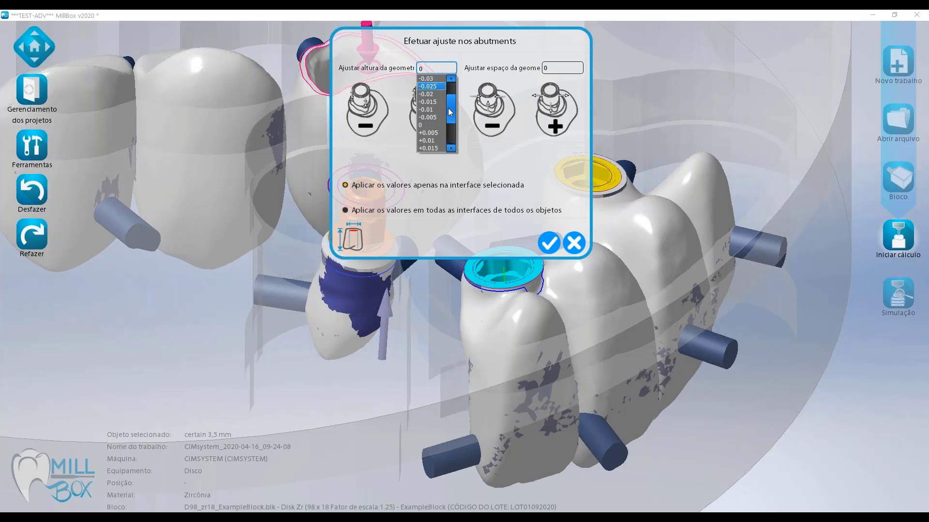
pyautogui.moveTo(450, 112); pyautogui.dragTo(450, 104)
pyautogui.click(561, 72)
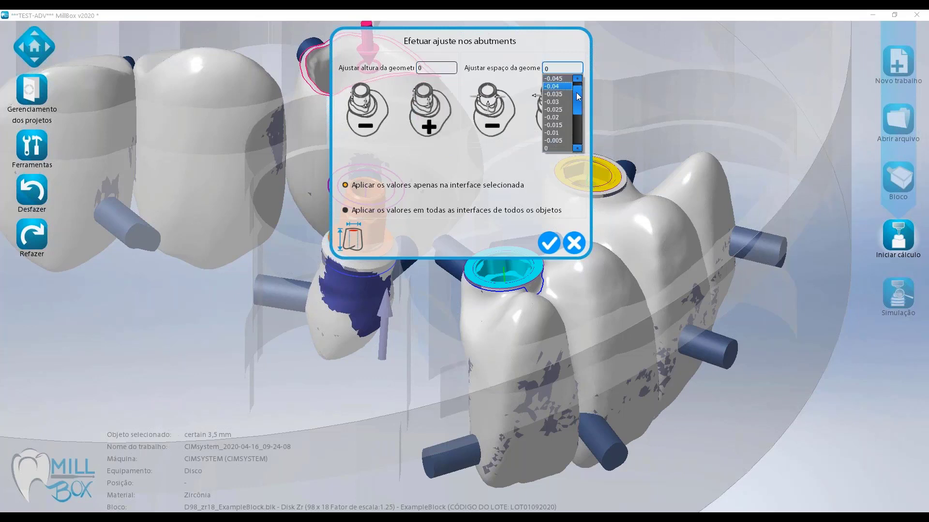
pyautogui.scroll(5, 576, 92)
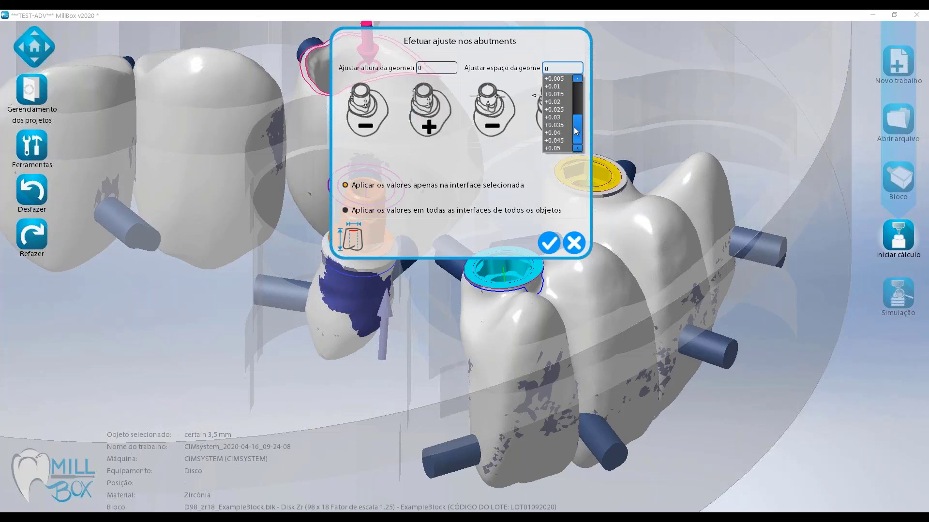
pyautogui.click(575, 242)
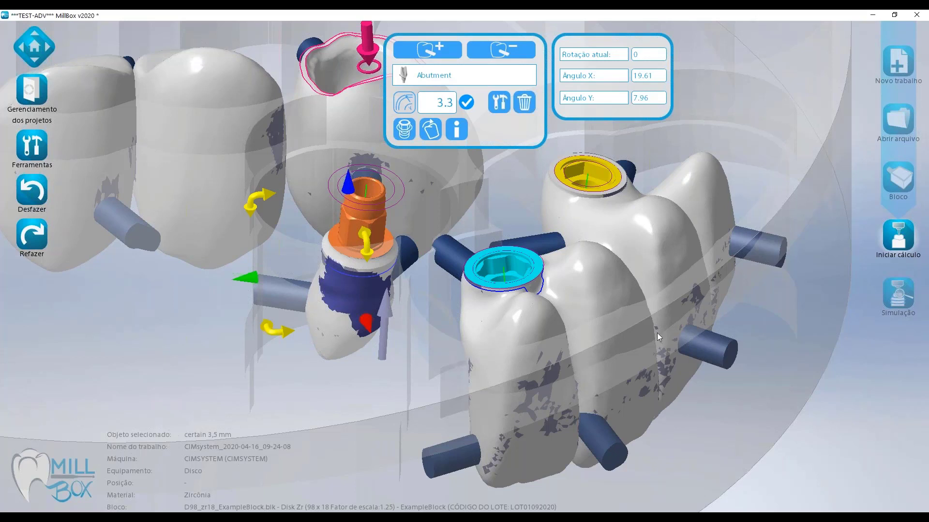
pyautogui.click(741, 399)
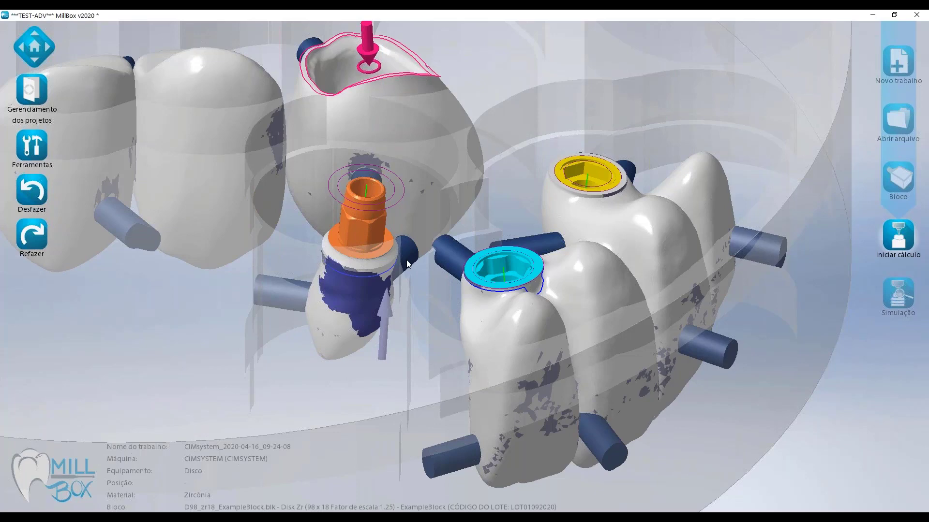
# Step: Open the cylinder dimension settings for the orange abutment's screw channel and bring the green cylinder into view from the side
pyautogui.moveTo(404, 262); pyautogui.dragTo(405, 243, button='middle')
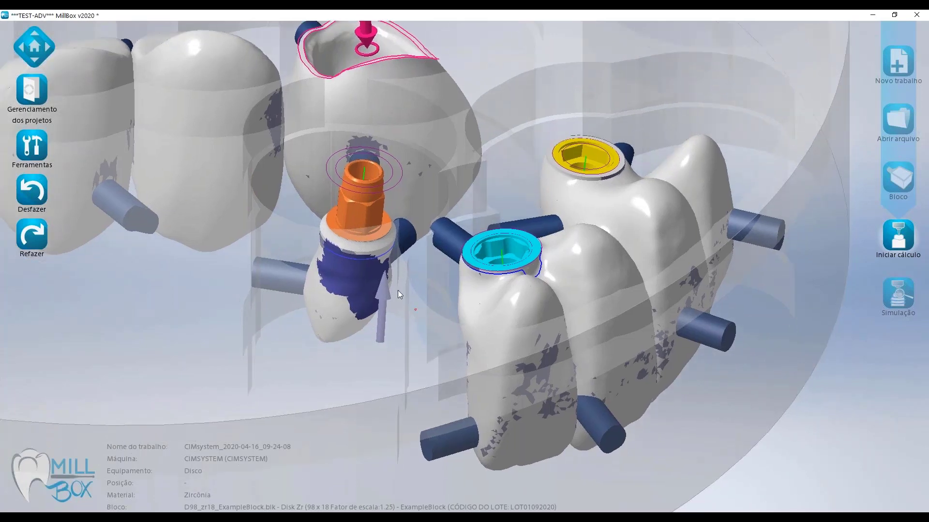
pyautogui.moveTo(398, 290); pyautogui.dragTo(474, 286, button='middle')
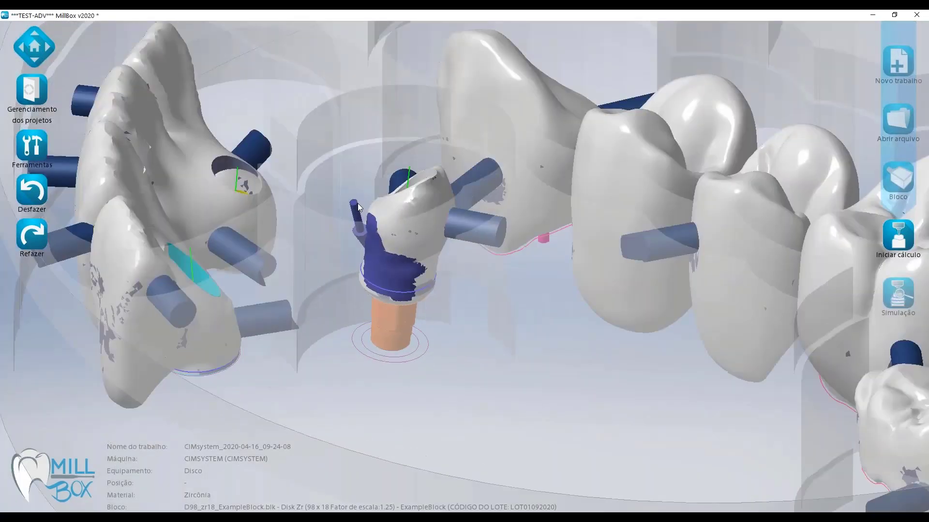
pyautogui.click(39, 154)
pyautogui.click(226, 206)
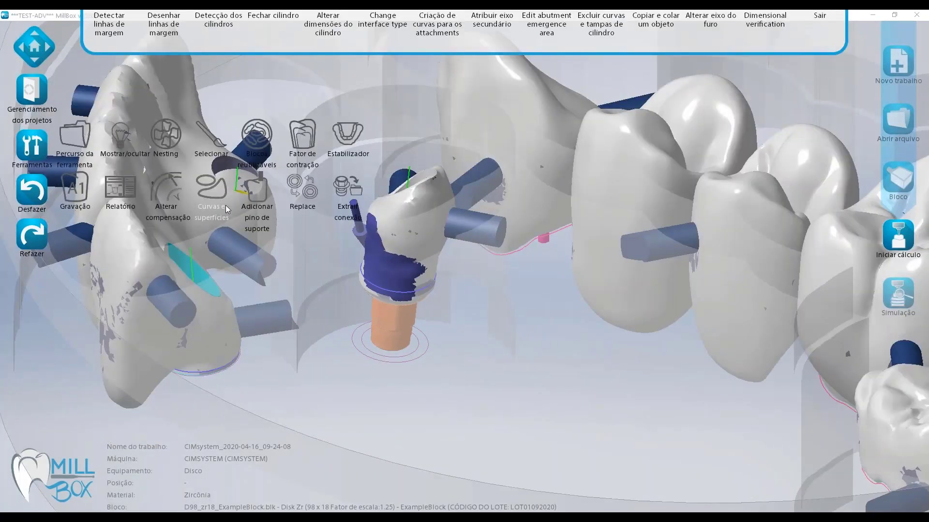
pyautogui.click(334, 56)
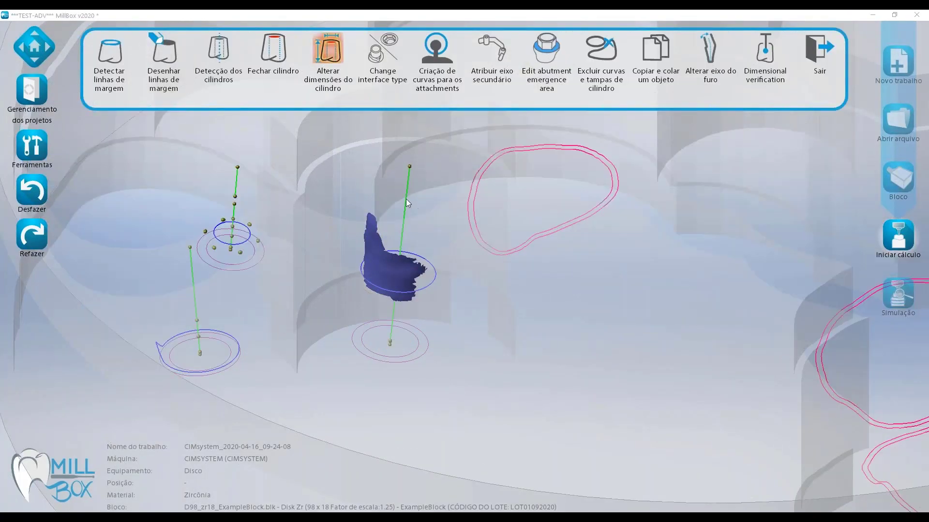
pyautogui.click(406, 203)
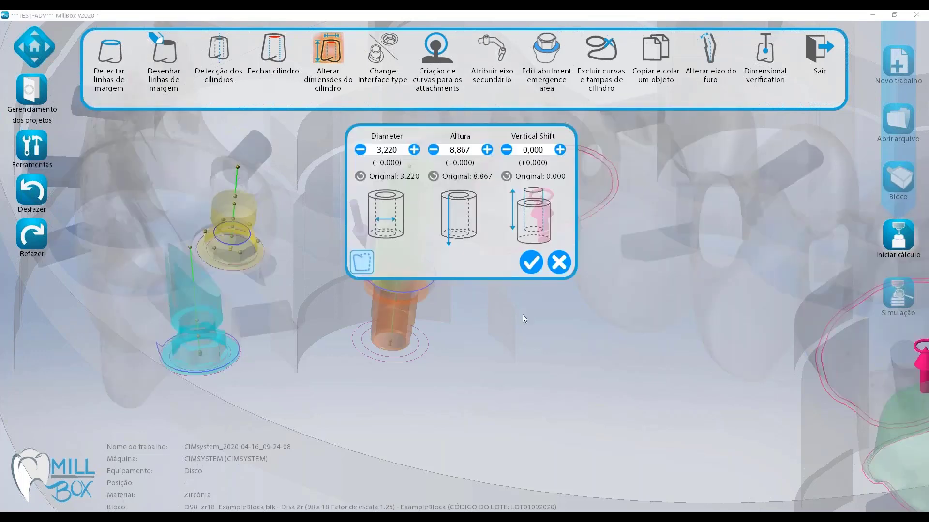
pyautogui.moveTo(523, 314); pyautogui.dragTo(699, 337, button='middle')
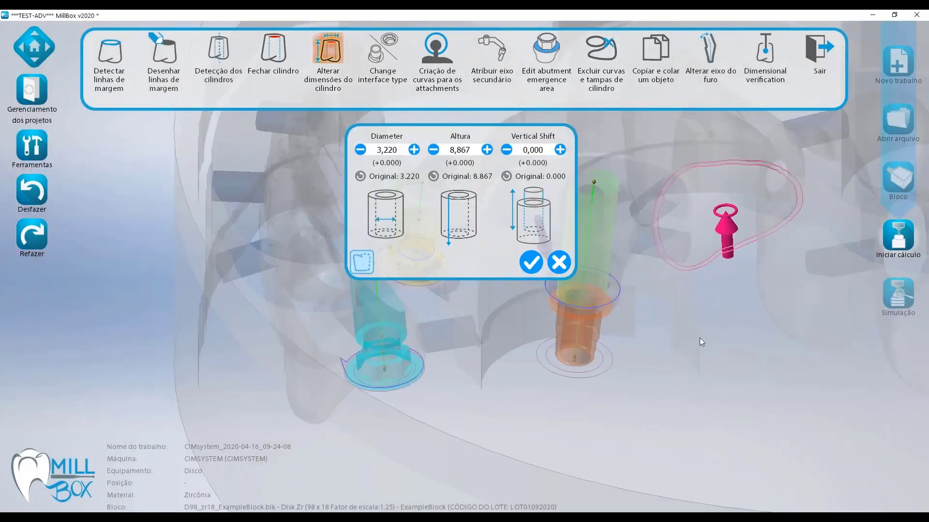
pyautogui.scroll(3, 700, 337)
pyautogui.moveTo(726, 380); pyautogui.dragTo(687, 343, button='right')
pyautogui.moveTo(687, 344); pyautogui.dragTo(624, 273, button='middle')
# Step: Set the diameter of the abutment's screw-channel cylinder to 3.35
pyautogui.click(398, 151)
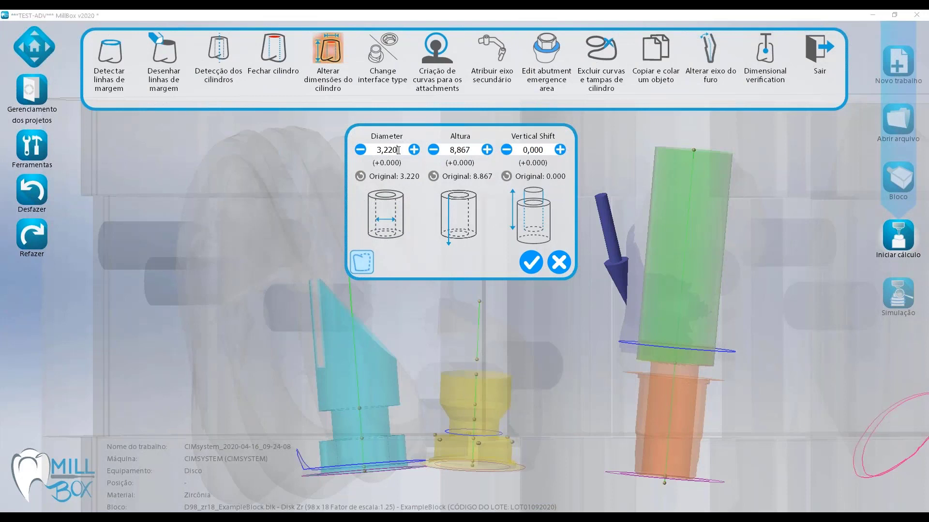
pyautogui.moveTo(399, 150); pyautogui.dragTo(383, 151)
pyautogui.click(398, 150)
pyautogui.click(415, 150)
pyautogui.moveTo(398, 151); pyautogui.dragTo(388, 150)
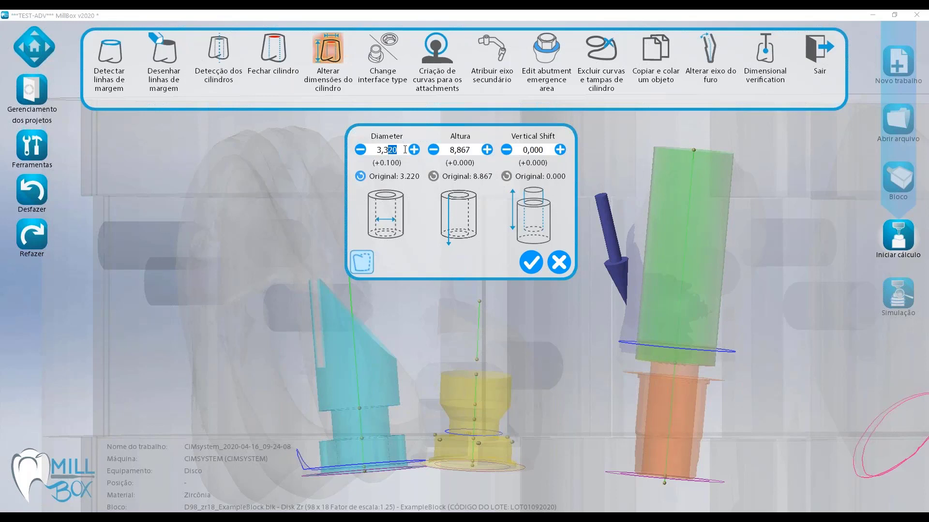
pyautogui.write('5')
pyautogui.scroll(4, 732, 182)
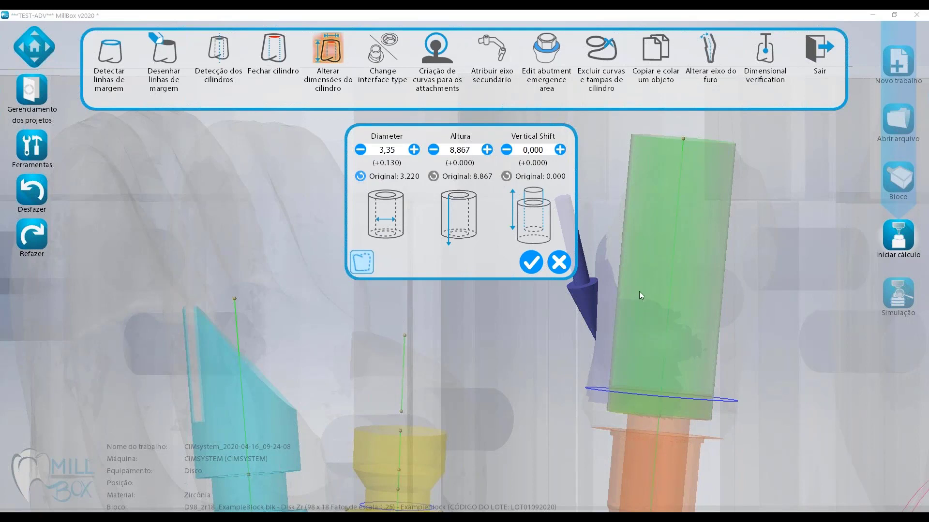
pyautogui.scroll(-2, 656, 287)
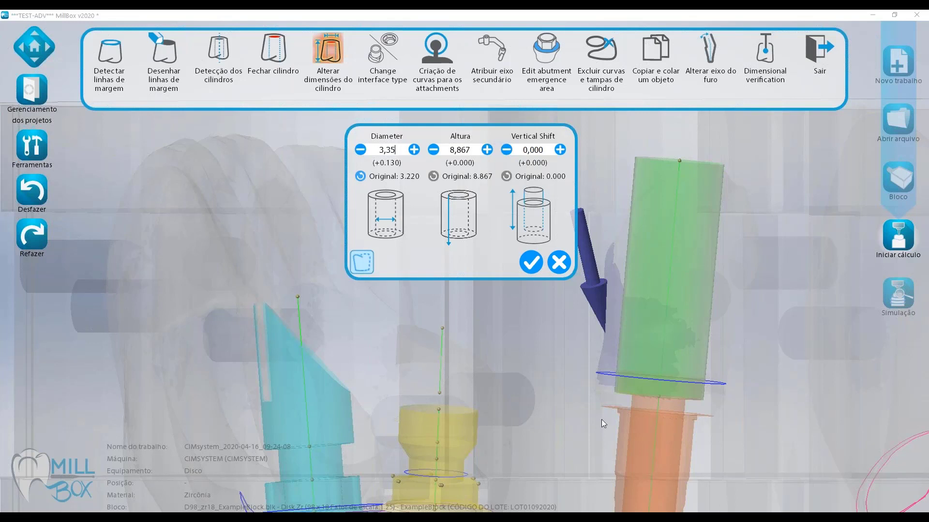
pyautogui.doubleClick(390, 149)
# Step: Raise the abutment's screw-channel cylinder to a vertical shift of 0.6
pyautogui.click(560, 151)
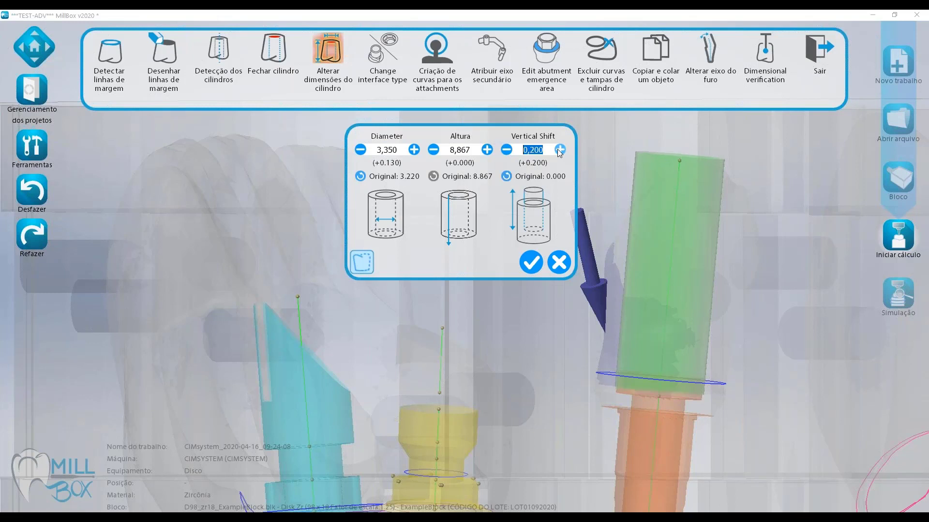
pyautogui.click(557, 150)
pyautogui.click(558, 150)
pyautogui.click(557, 150)
pyautogui.click(558, 150)
pyautogui.click(557, 150)
pyautogui.click(558, 150)
pyautogui.click(558, 150)
pyautogui.click(558, 151)
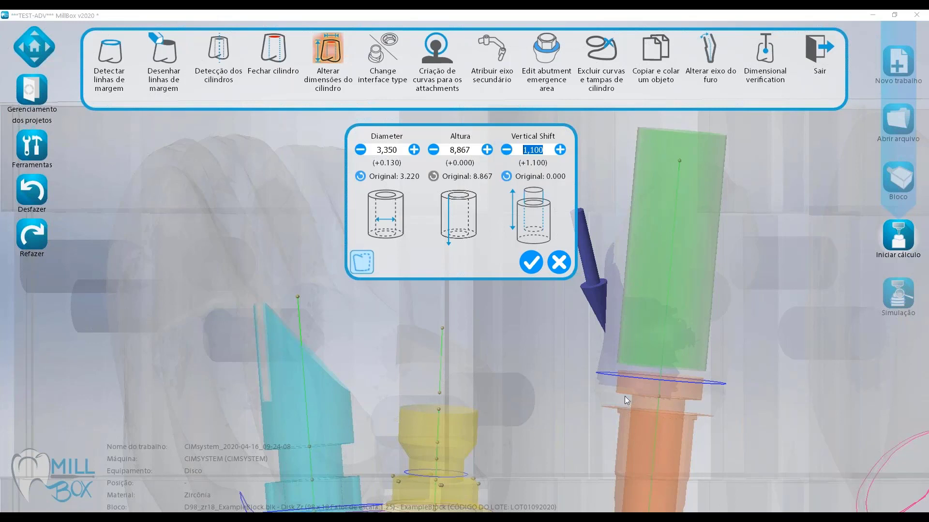
pyautogui.click(505, 150)
pyautogui.click(505, 151)
pyautogui.click(506, 150)
pyautogui.click(506, 150)
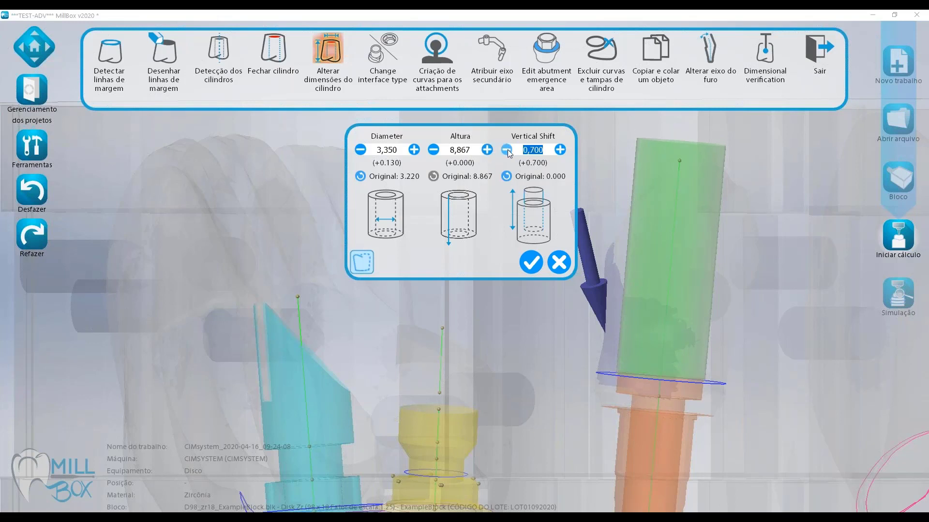
pyautogui.click(506, 151)
pyautogui.click(506, 150)
pyautogui.click(560, 150)
# Step: Try a cylinder diameter of 4.15, and reset both diameter and vertical shift to their original values
pyautogui.click(413, 149)
pyautogui.click(413, 150)
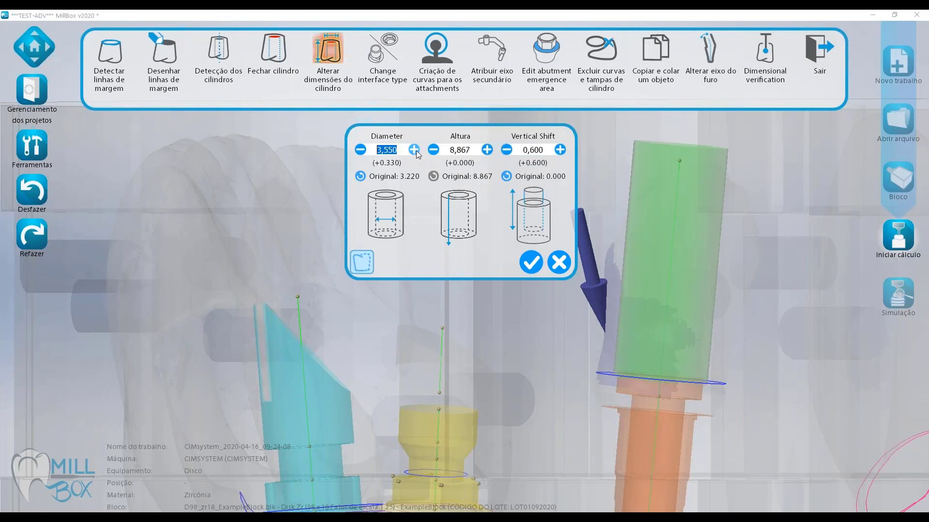
pyautogui.click(414, 150)
pyautogui.click(413, 150)
pyautogui.click(414, 150)
pyautogui.click(413, 150)
pyautogui.click(414, 150)
pyautogui.click(414, 150)
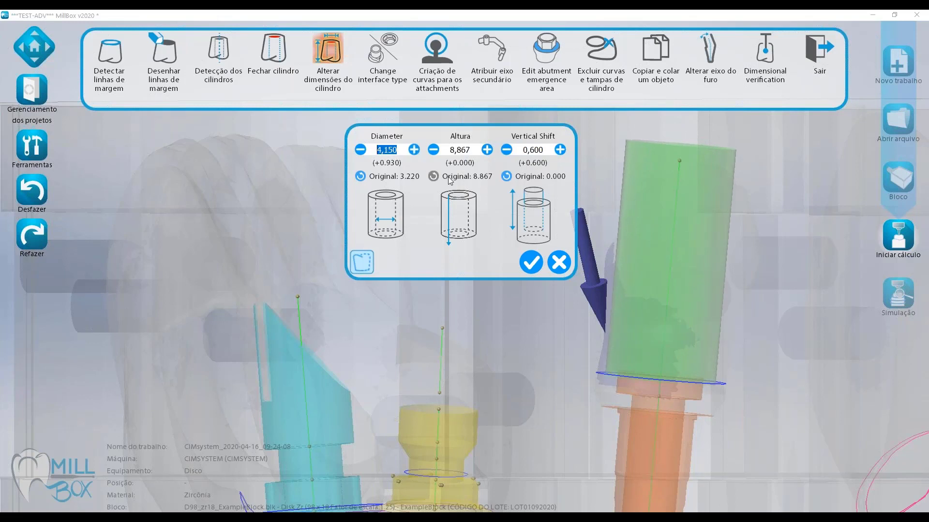
pyautogui.click(360, 176)
pyautogui.click(507, 177)
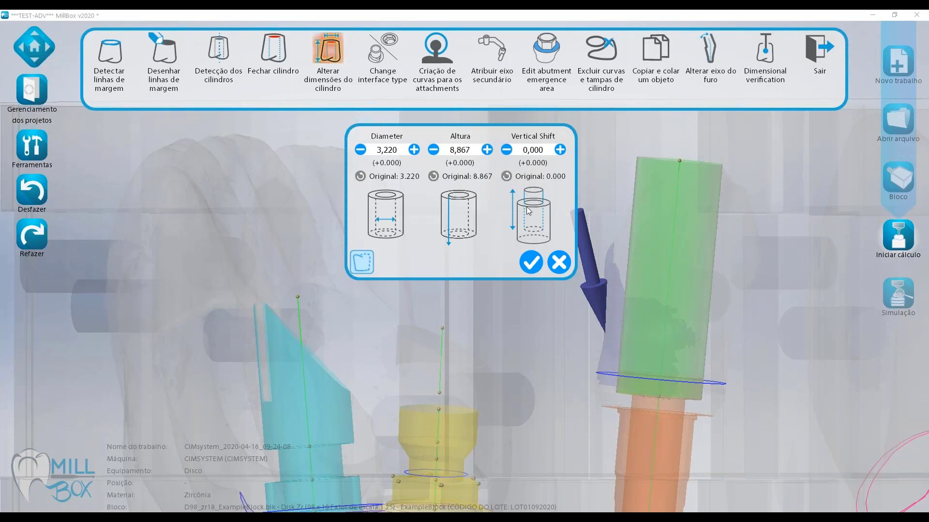
# Step: Try a vertical shift of 0.3 on the abutment's cylinder and discard the dimension changes
pyautogui.click(561, 150)
pyautogui.click(560, 150)
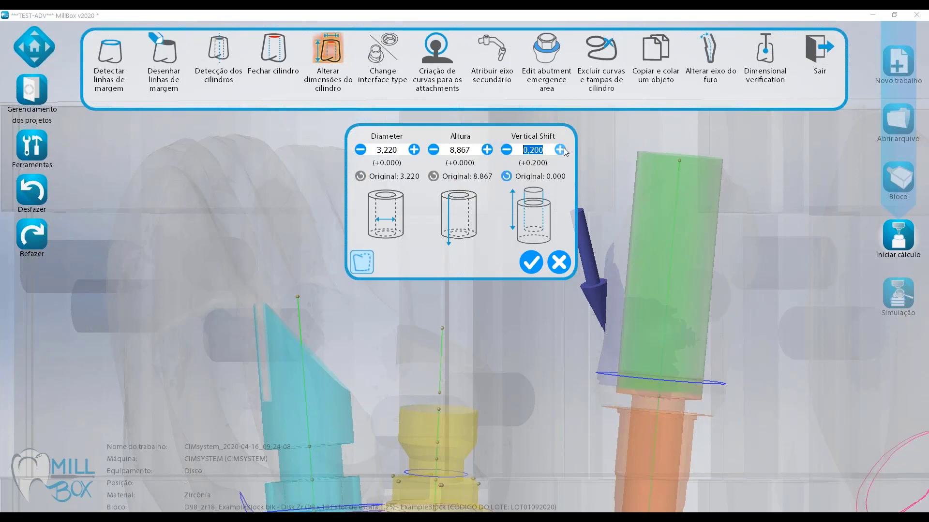
pyautogui.click(560, 150)
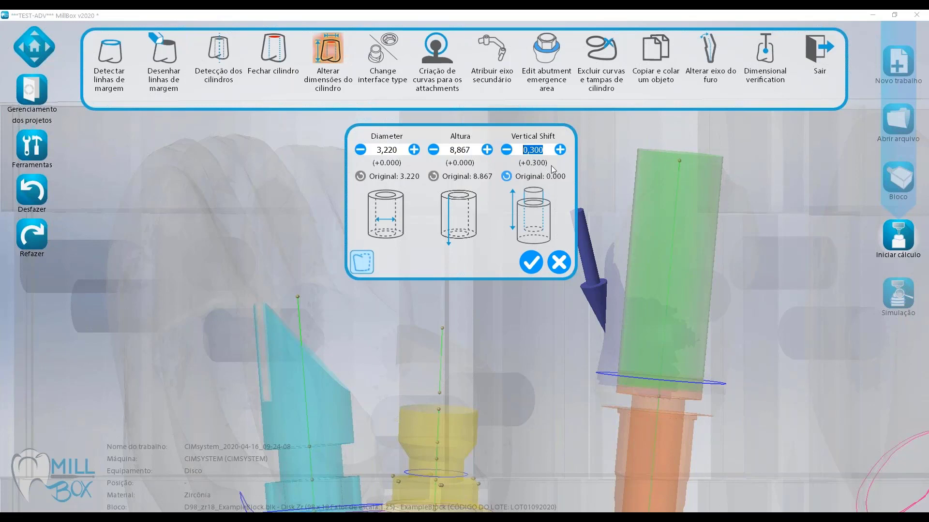
pyautogui.click(563, 264)
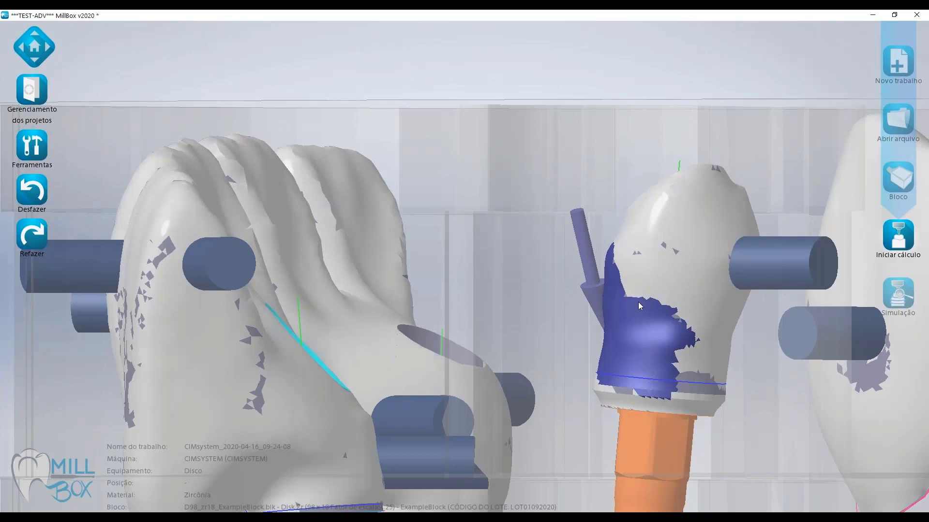
# Step: Switch to the other MillBox window containing the full-arch job CIMsystem_2020-04-14_18-00-11
pyautogui.scroll(-6, 638, 303)
pyautogui.moveTo(638, 302); pyautogui.dragTo(405, 310, button='middle')
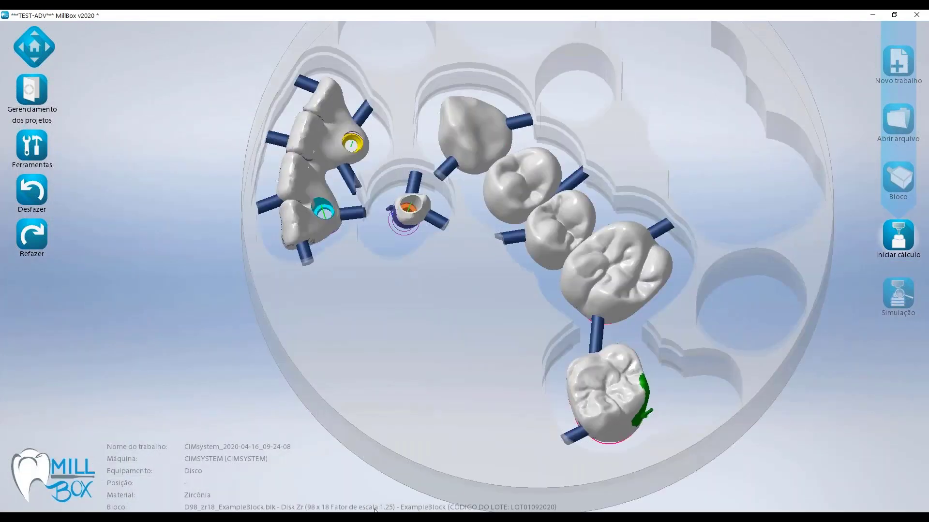
pyautogui.moveTo(375, 510)
pyautogui.click(337, 488)
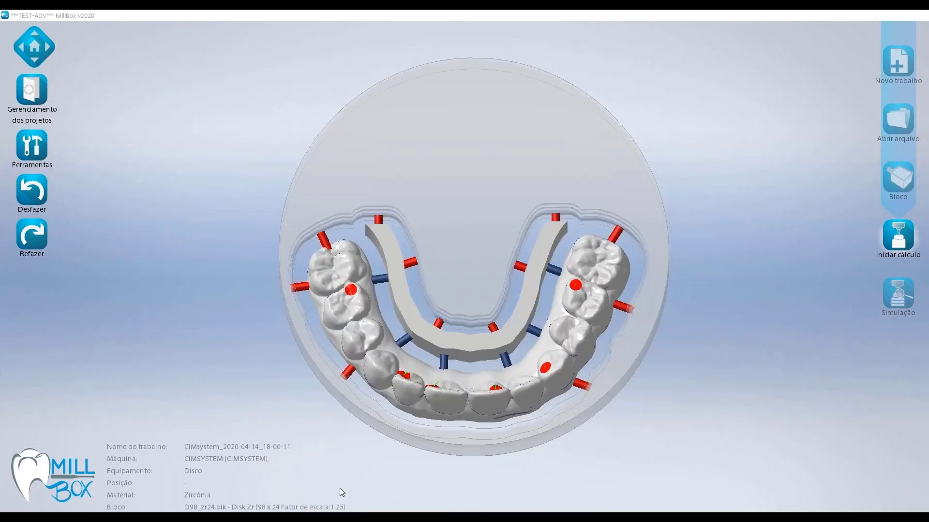
# Step: Use Estabilizador to replace the arch's curved stabilizer with the first type, a solid centre closed by a straight base
pyautogui.moveTo(465, 309); pyautogui.dragTo(147, 230, button='middle')
pyautogui.click(44, 149)
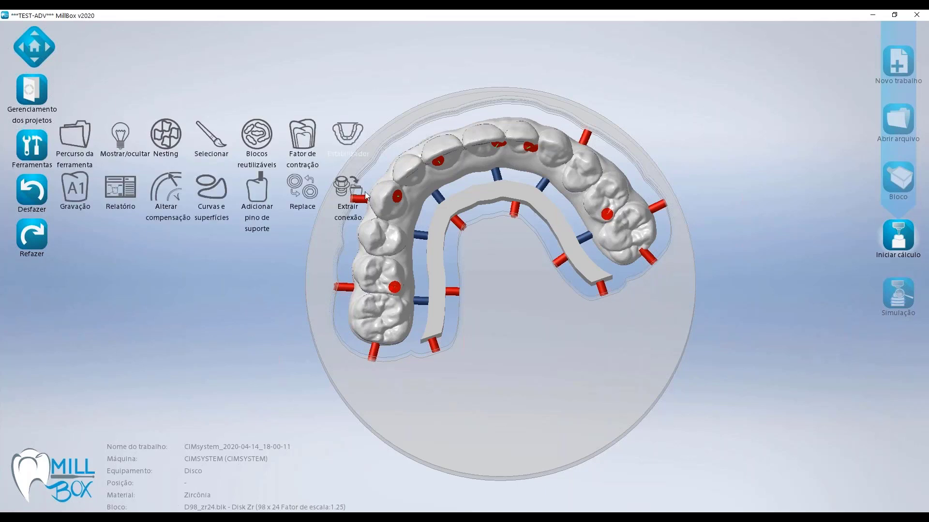
pyautogui.click(352, 140)
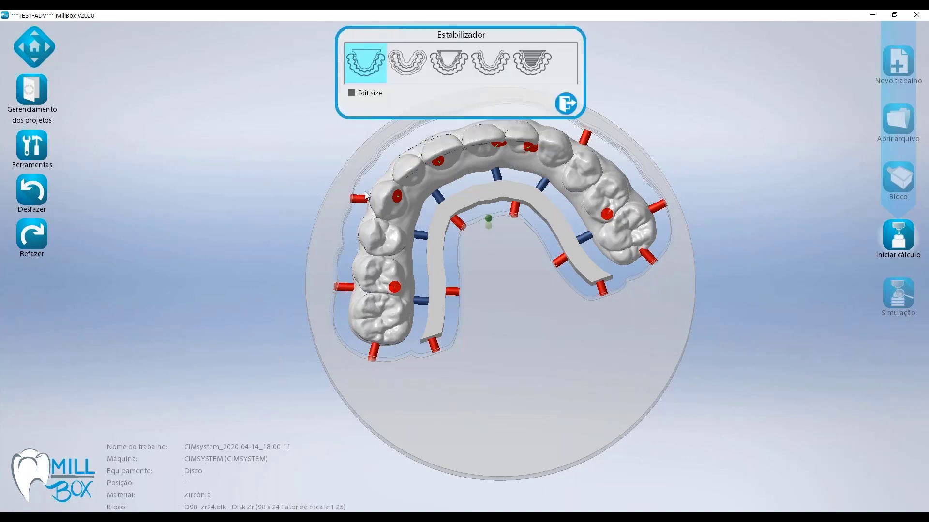
pyautogui.click(460, 163)
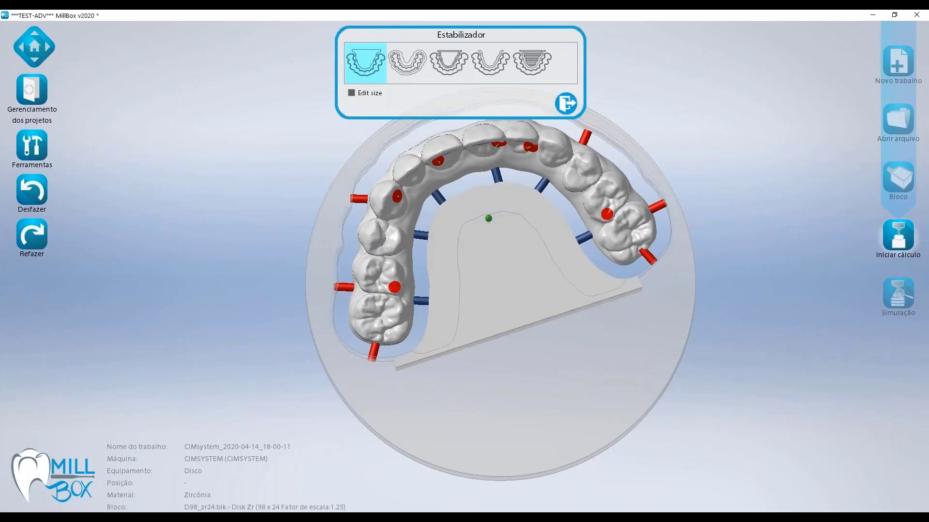
# Step: Enable size editing for the stabilizer and slightly lower its central plate between the teeth
pyautogui.moveTo(548, 367); pyautogui.dragTo(498, 300, button='right')
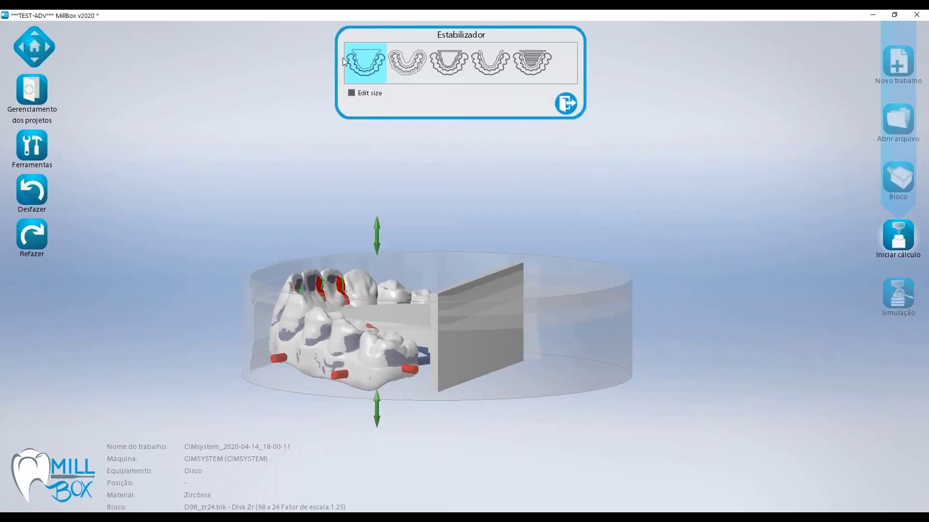
pyautogui.click(351, 93)
pyautogui.moveTo(497, 179); pyautogui.dragTo(478, 190, button='right')
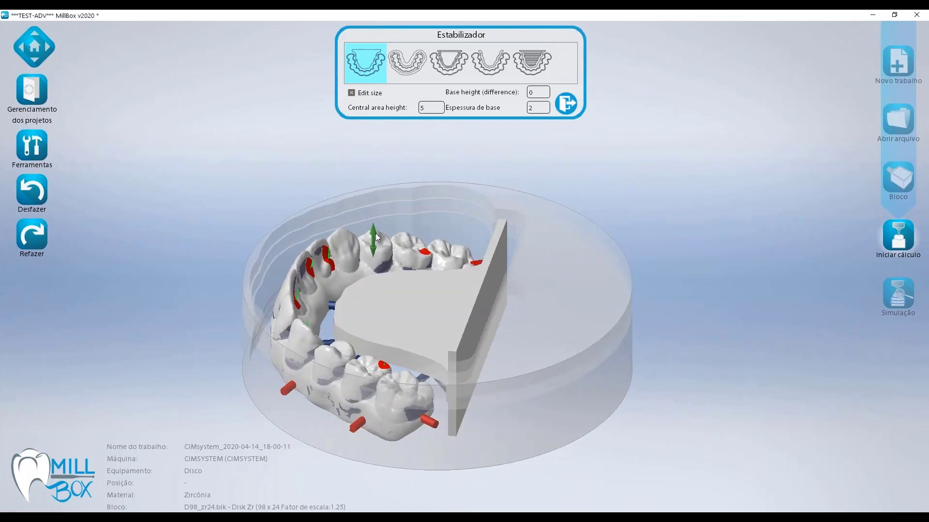
pyautogui.moveTo(374, 238)
pyautogui.mouseDown()
pyautogui.moveTo(373, 254)
pyautogui.moveTo(373, 230)
pyautogui.mouseUp()
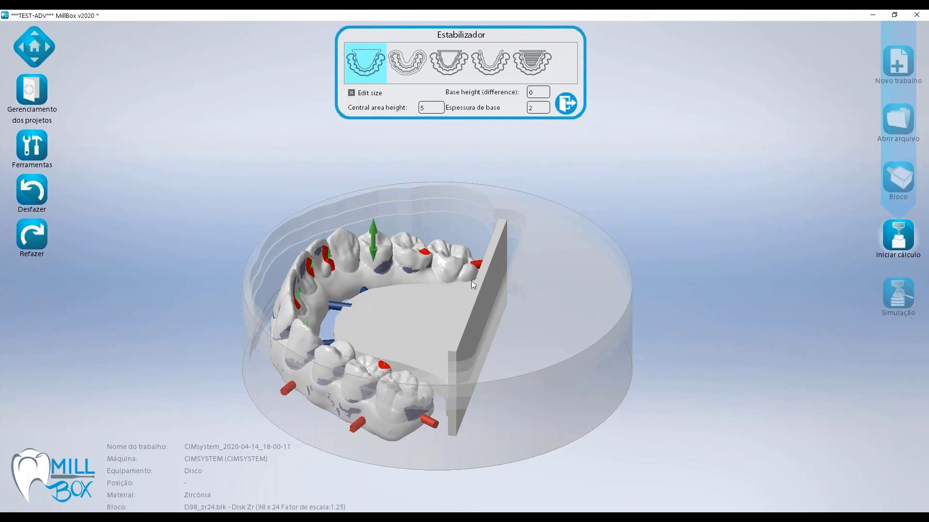
# Step: Try the second stabilizer type, a closed ring around the arch, and the third, a hollow frame with a straight base
pyautogui.moveTo(537, 318); pyautogui.dragTo(507, 314, button='middle')
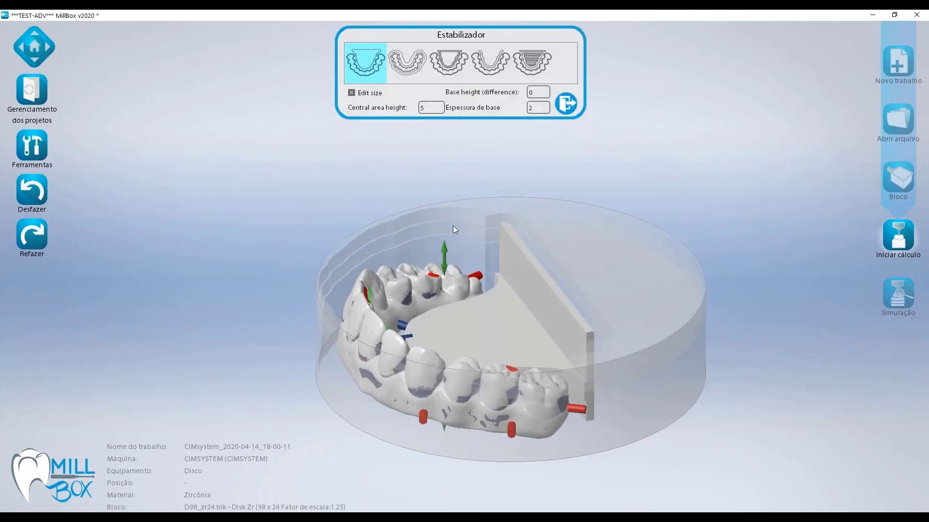
pyautogui.click(410, 71)
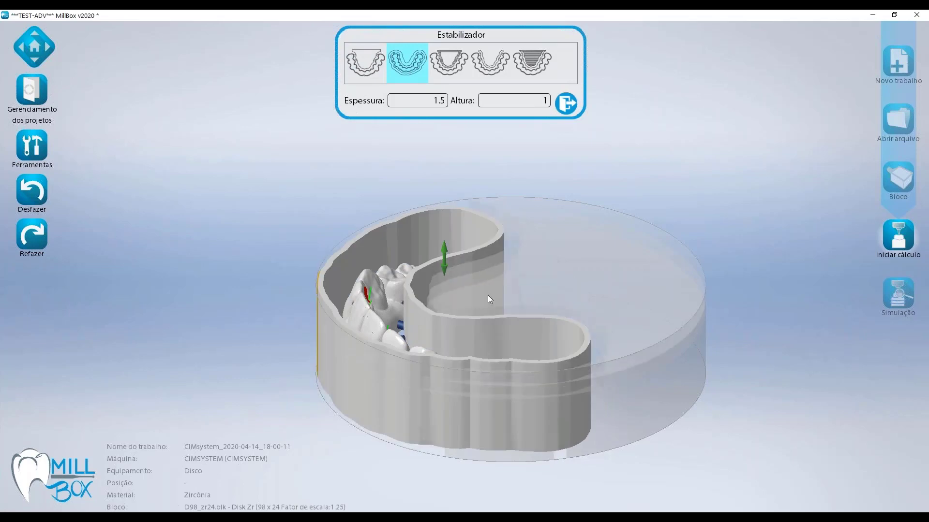
pyautogui.moveTo(489, 294); pyautogui.dragTo(521, 275, button='middle')
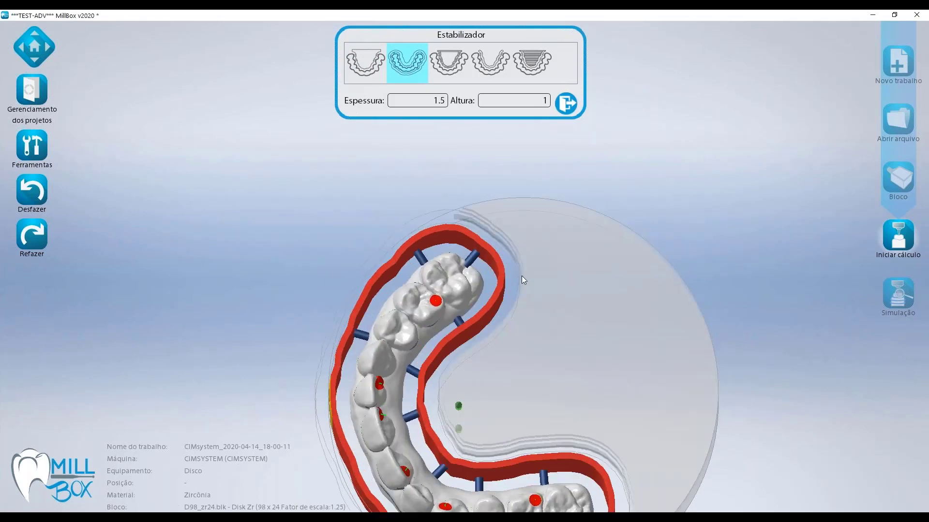
pyautogui.moveTo(555, 337); pyautogui.dragTo(505, 260, button='middle')
pyautogui.scroll(-2, 499, 253)
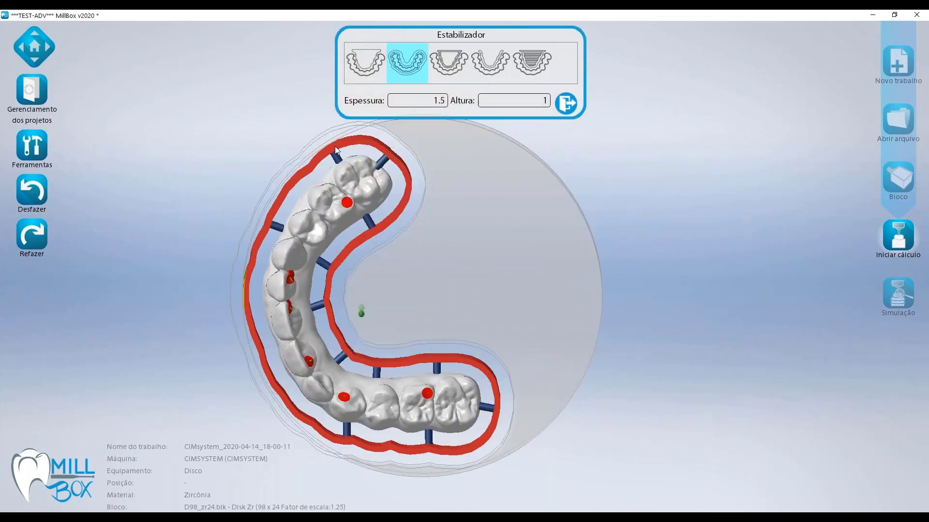
pyautogui.click(440, 68)
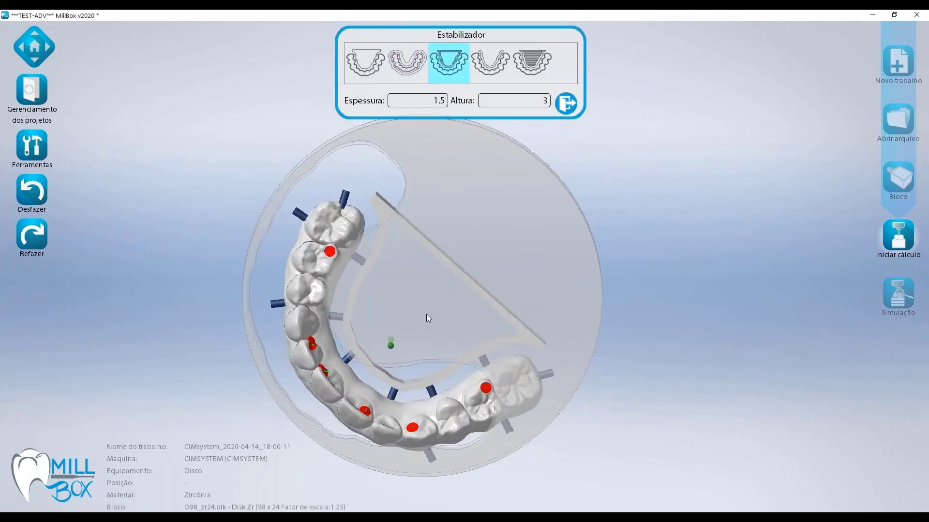
pyautogui.moveTo(426, 314); pyautogui.dragTo(415, 301, button='right')
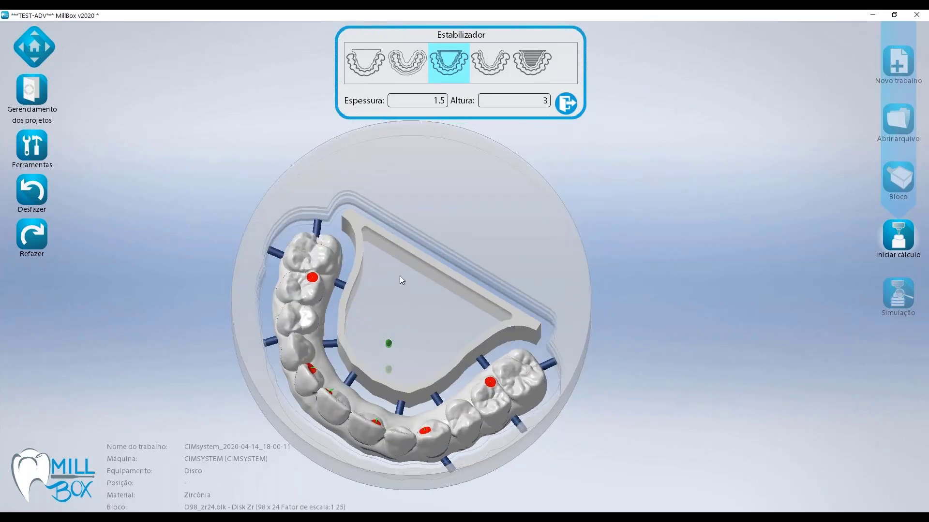
# Step: Try the fourth stabilizer type, an open curved wall inside the arch, with Espessura set to 5
pyautogui.click(490, 67)
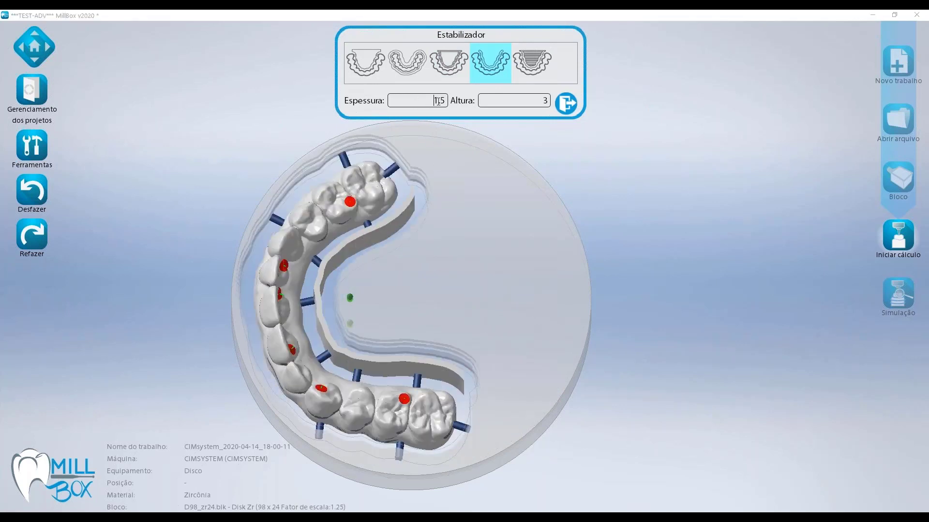
pyautogui.click(415, 103)
pyautogui.moveTo(453, 227); pyautogui.dragTo(454, 236, button='middle')
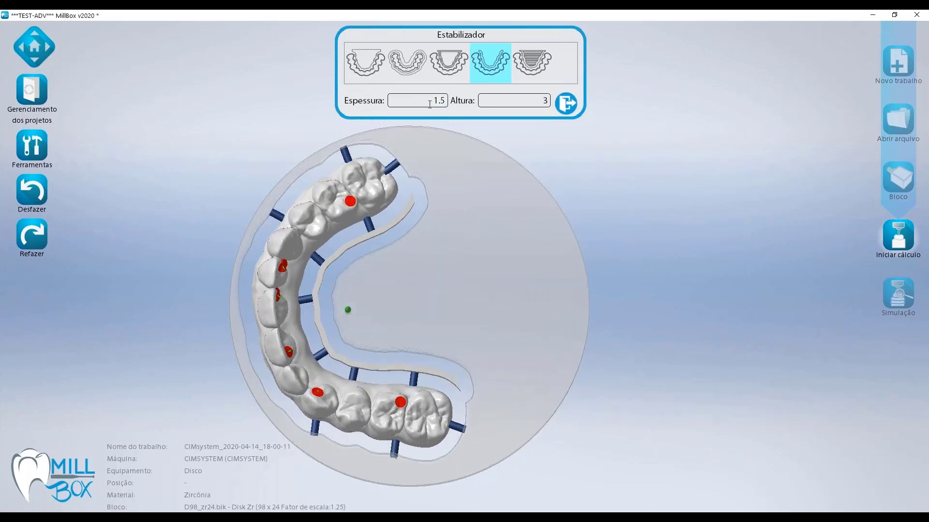
pyautogui.click(428, 104)
pyautogui.write('5')
pyautogui.click(385, 206)
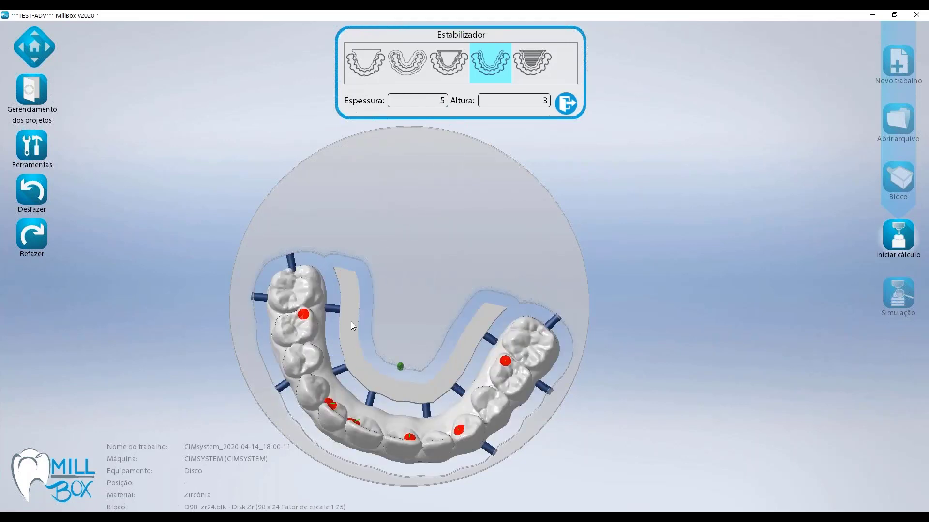
# Step: Set the Altura of the curved stabilizer inside the arch to -2
pyautogui.moveTo(415, 243); pyautogui.dragTo(408, 216, button='middle')
pyautogui.moveTo(417, 278); pyautogui.dragTo(453, 207, button='right')
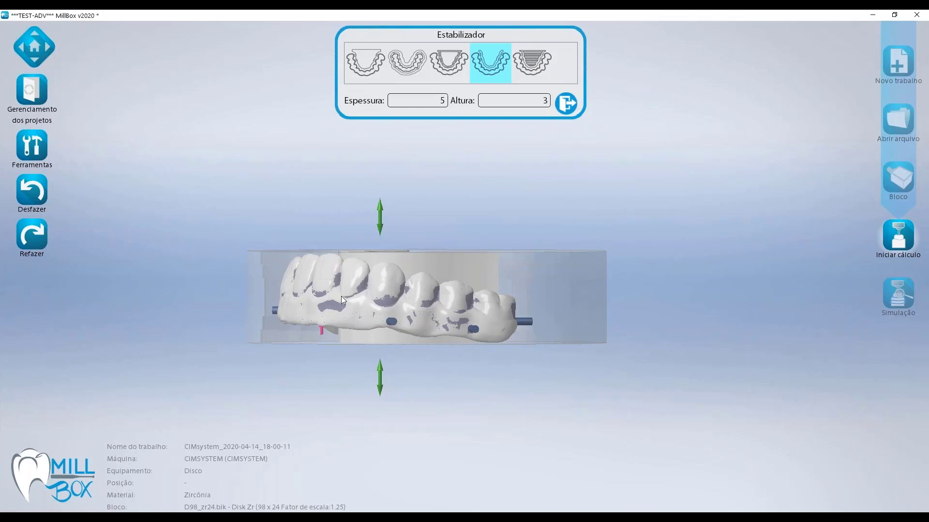
pyautogui.moveTo(535, 101); pyautogui.dragTo(576, 101)
pyautogui.write('-2')
pyautogui.click(435, 293)
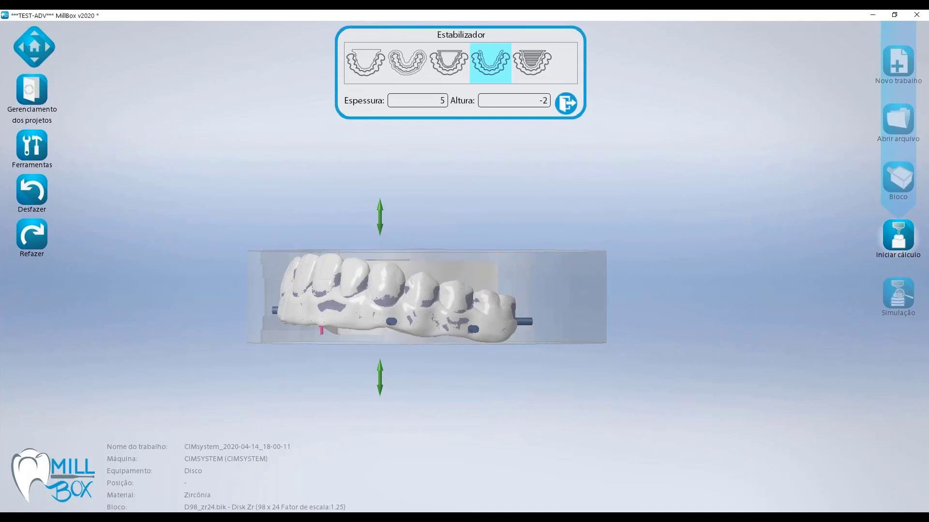
# Step: Replace the stabilizer with the fifth type, a solid stepped centre with a straight base, and leave Estabilizador
pyautogui.moveTo(435, 294); pyautogui.dragTo(549, 245, button='middle')
pyautogui.click(531, 63)
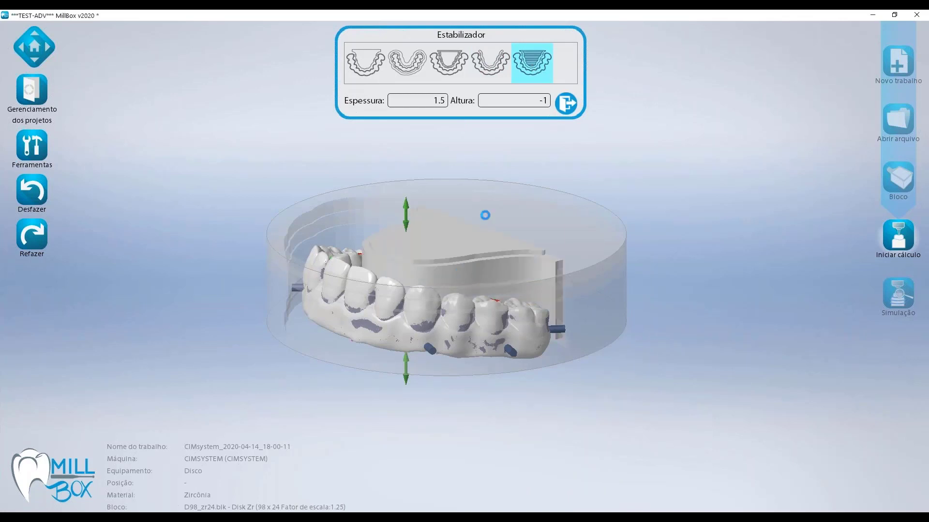
pyautogui.moveTo(485, 215); pyautogui.dragTo(445, 251, button='middle')
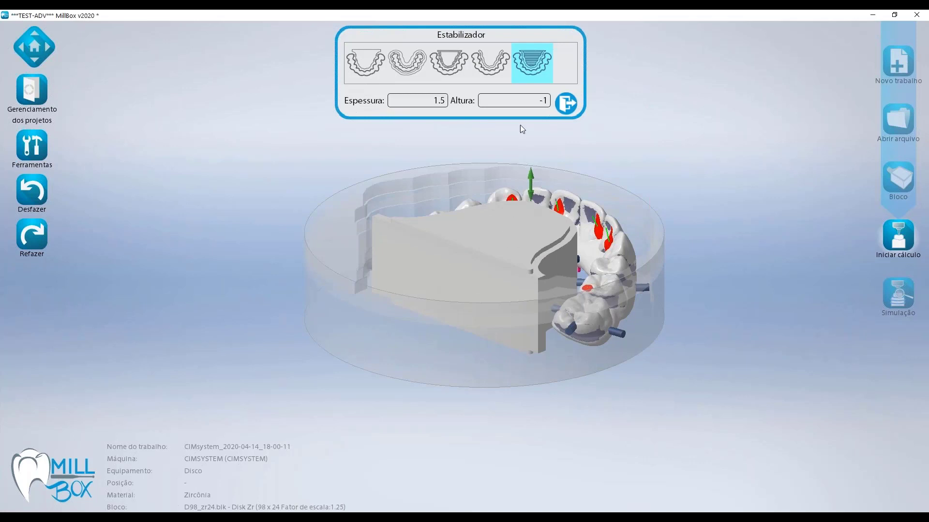
pyautogui.moveTo(650, 198); pyautogui.dragTo(667, 185, button='middle')
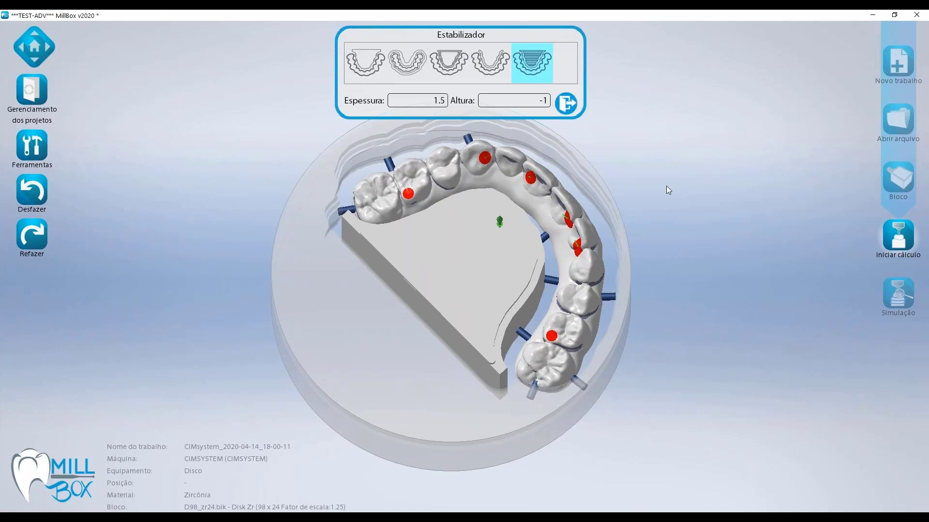
pyautogui.click(571, 106)
# Step: Open the calculated job CIMsystem_2020-04-13_17-38-45 containing a single crown in a multilayer zirconia disc
pyautogui.click(32, 99)
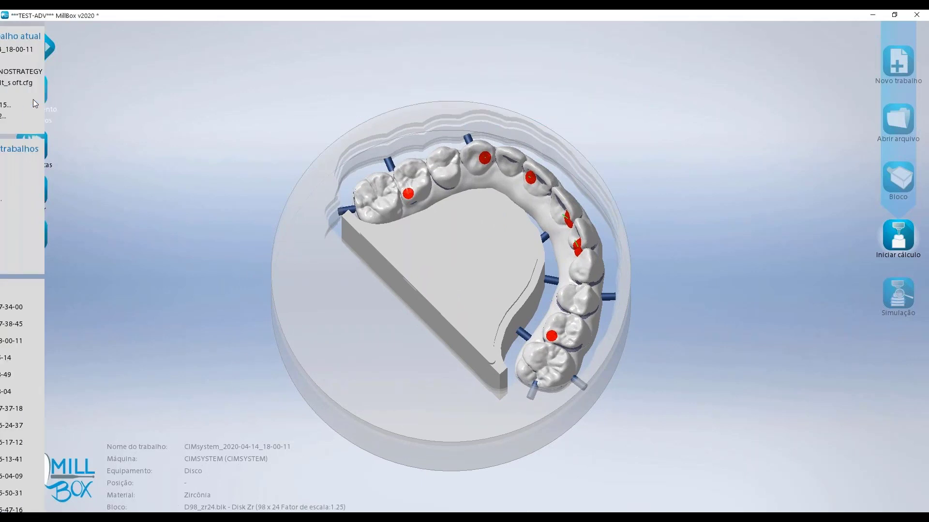
pyautogui.click(82, 326)
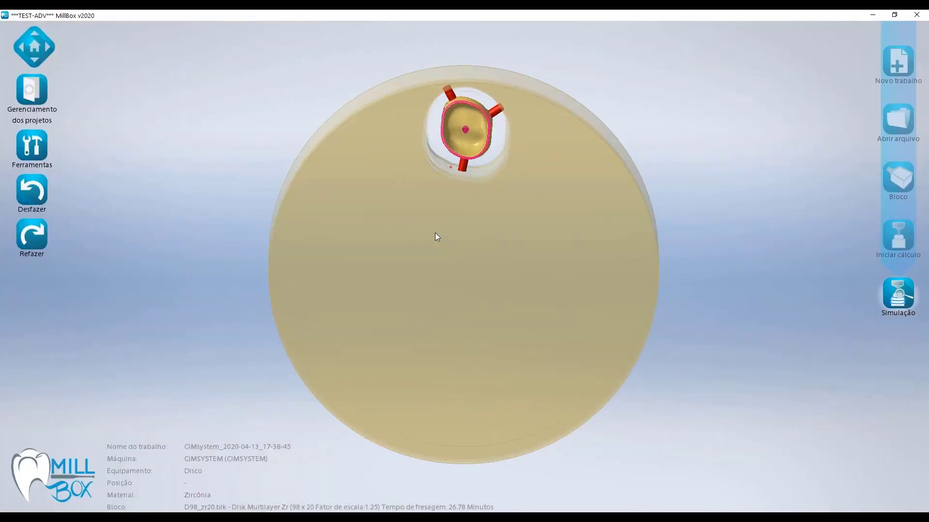
pyautogui.moveTo(435, 233); pyautogui.dragTo(516, 328, button='middle')
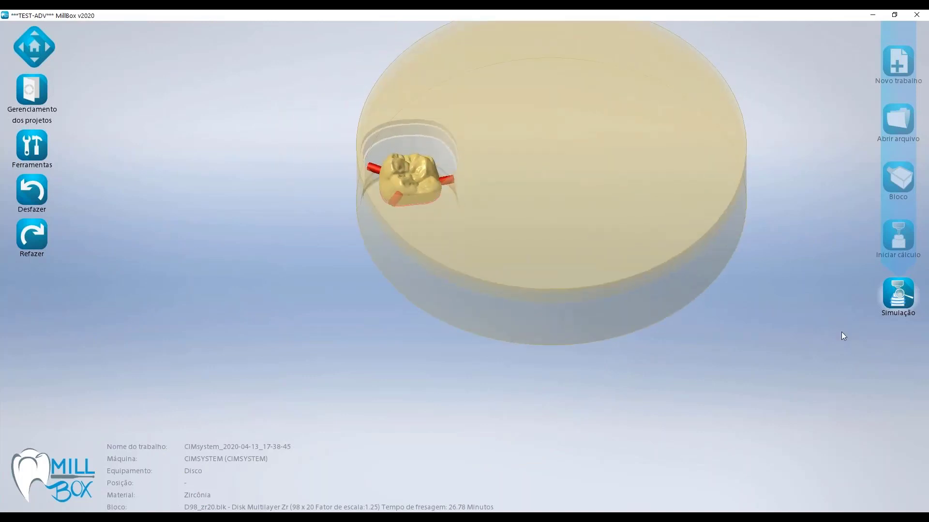
# Step: Run the residual material simulation (Mostrar o material residual) and inspect the crown with model and milling result overlaid
pyautogui.click(898, 294)
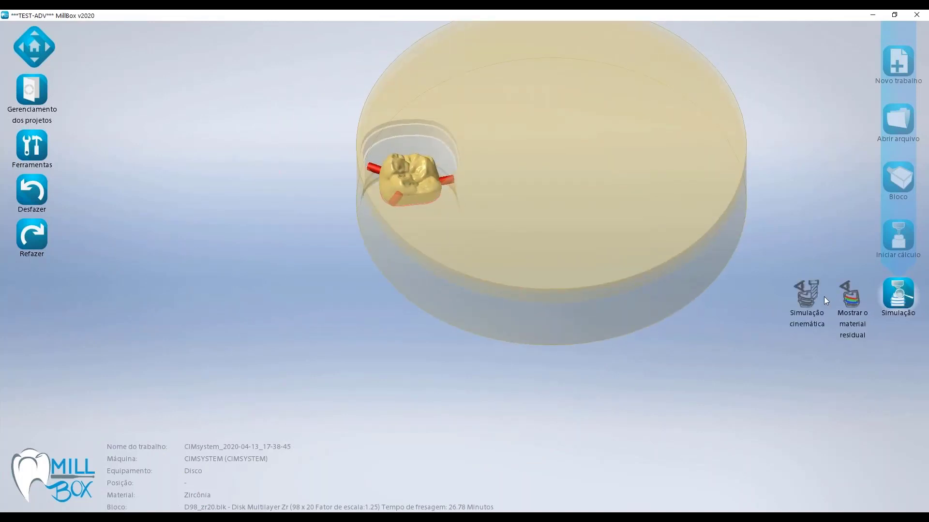
pyautogui.click(861, 306)
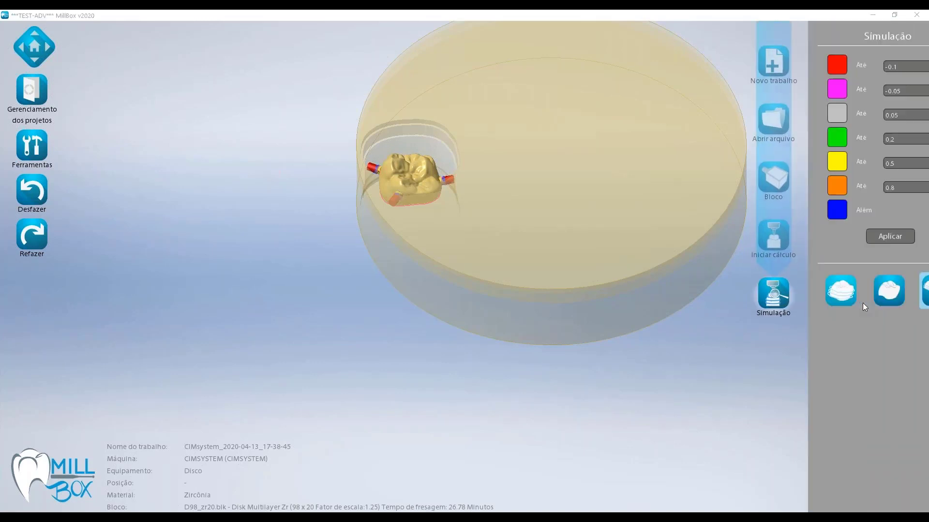
pyautogui.scroll(3, 416, 181)
pyautogui.moveTo(416, 181); pyautogui.dragTo(405, 264, button='middle')
pyautogui.moveTo(405, 263); pyautogui.dragTo(503, 282, button='right')
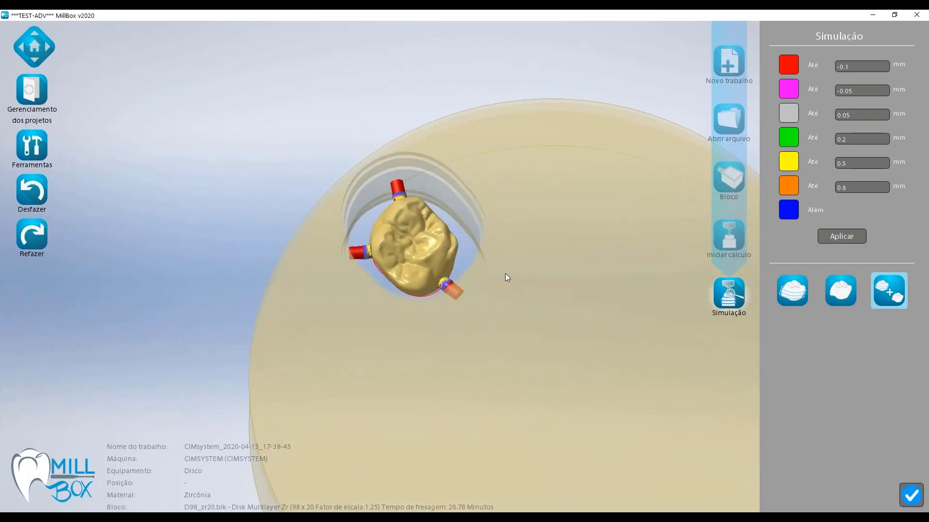
pyautogui.moveTo(513, 286); pyautogui.dragTo(488, 300, button='right')
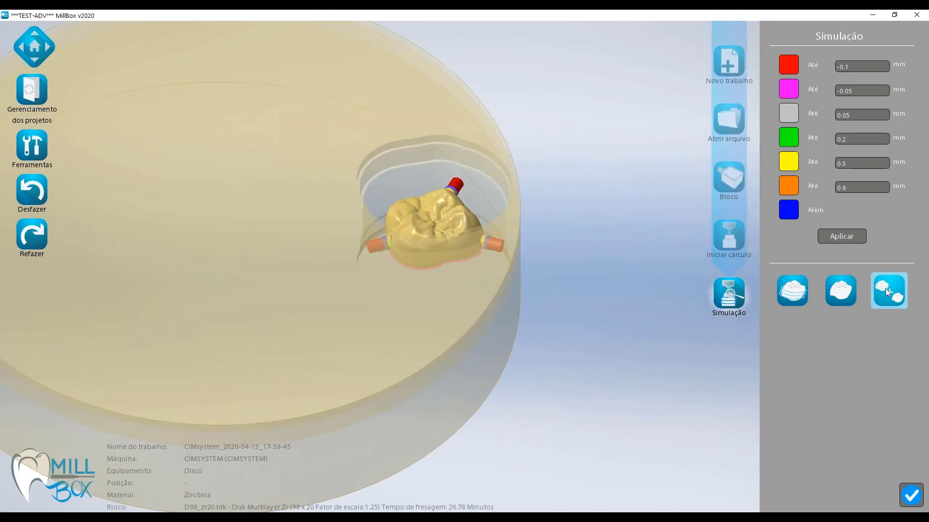
# Step: Compare the crown's original model with the simulated milling result, and examine the result's fissures and connectors against the colour scale
pyautogui.click(842, 294)
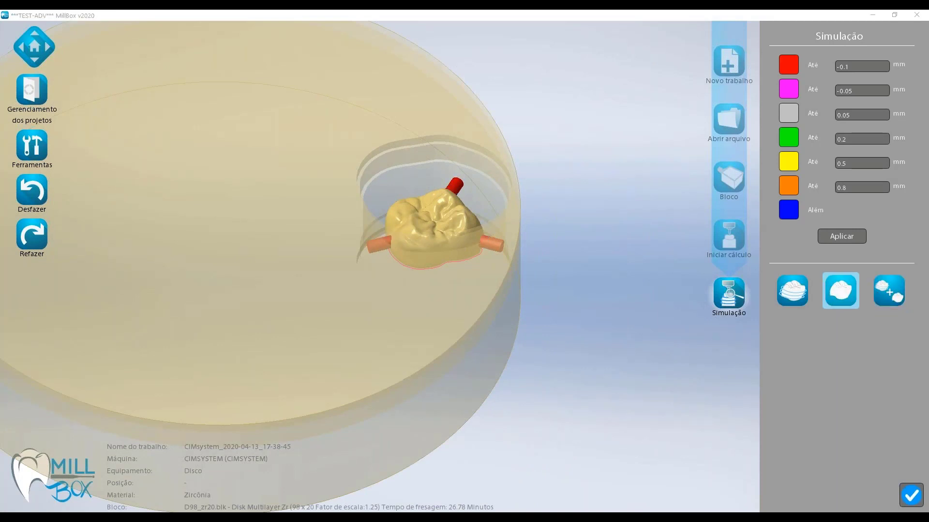
pyautogui.click(792, 292)
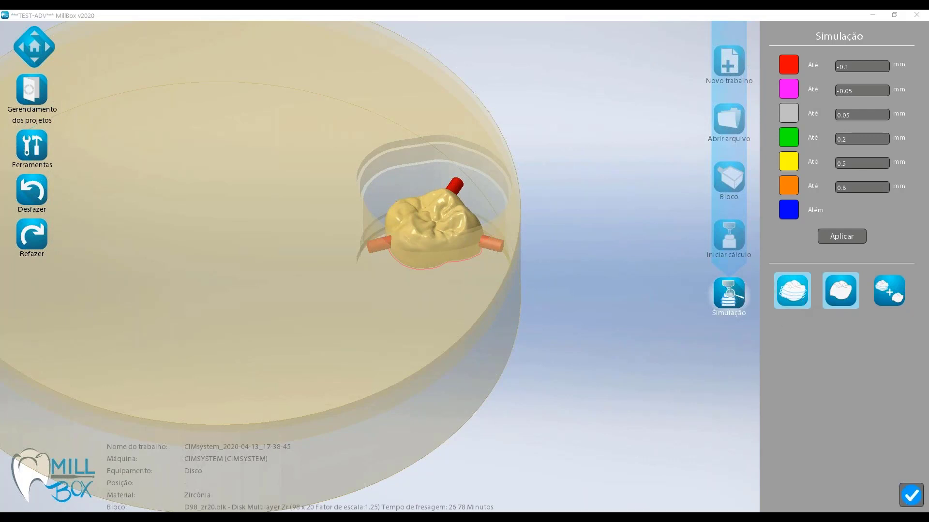
pyautogui.moveTo(426, 289); pyautogui.dragTo(431, 244, button='right')
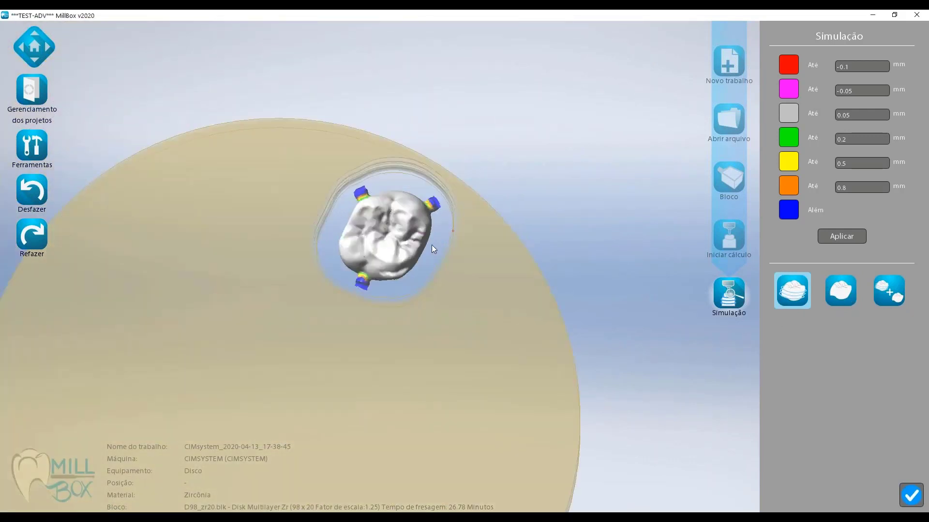
pyautogui.scroll(3, 442, 200)
pyautogui.scroll(2, 442, 200)
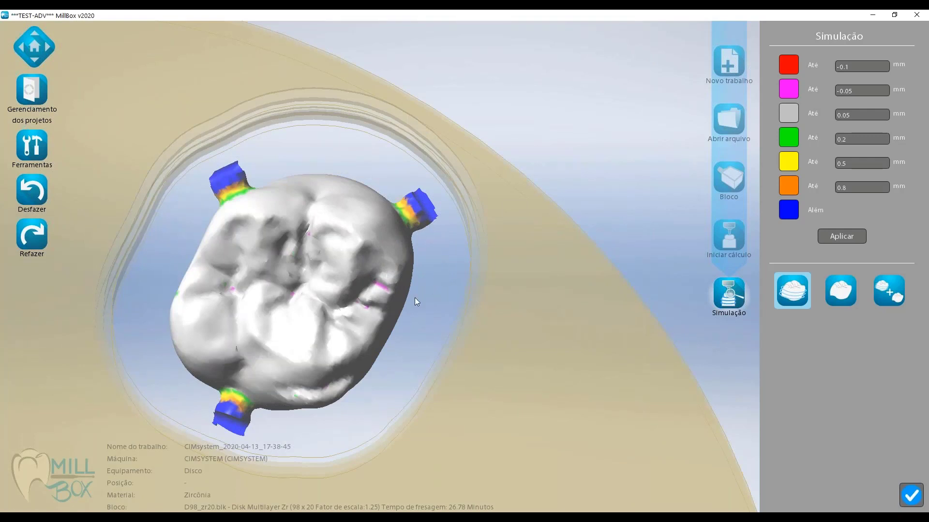
pyautogui.moveTo(242, 291); pyautogui.dragTo(363, 310, button='middle')
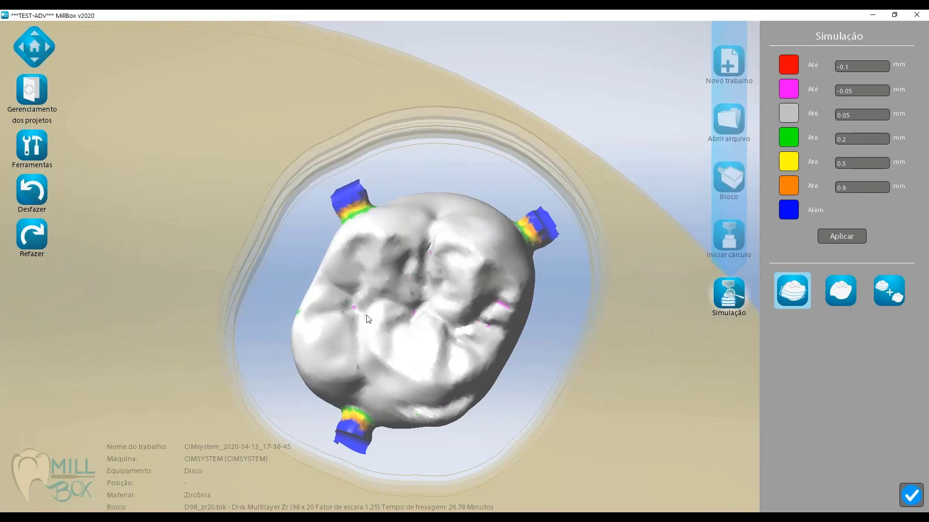
pyautogui.scroll(-3, 368, 305)
pyautogui.moveTo(384, 297); pyautogui.dragTo(413, 277, button='right')
pyautogui.moveTo(412, 278); pyautogui.dragTo(452, 259, button='middle')
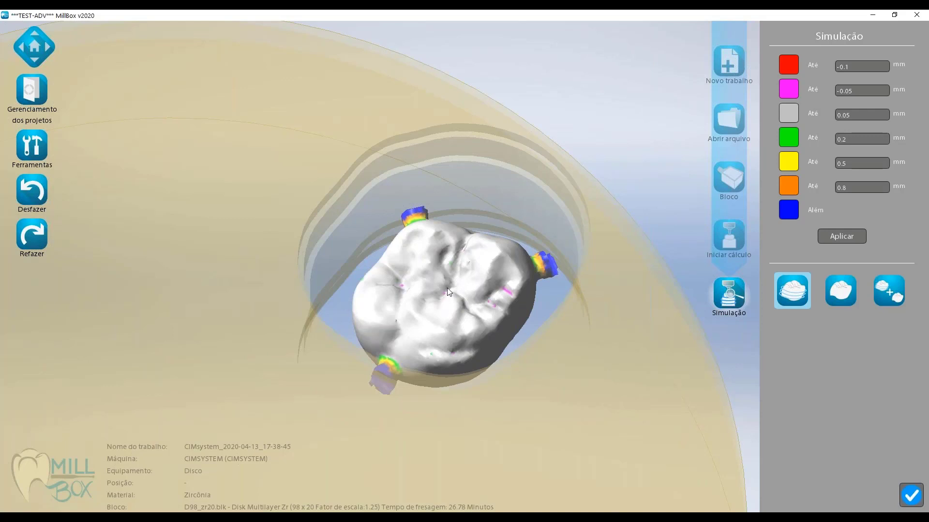
pyautogui.moveTo(447, 292); pyautogui.dragTo(486, 335, button='right')
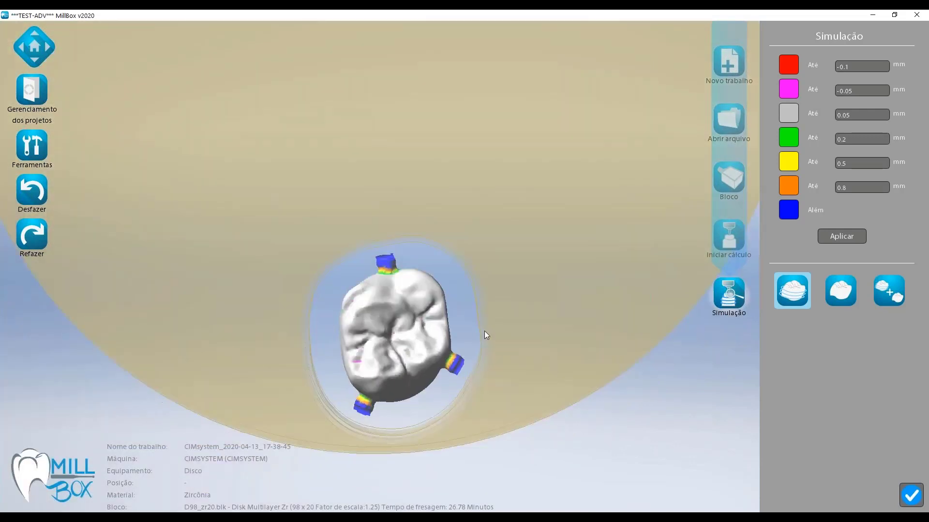
# Step: Display only the crown's original model again and close the residual material simulation
pyautogui.click(849, 293)
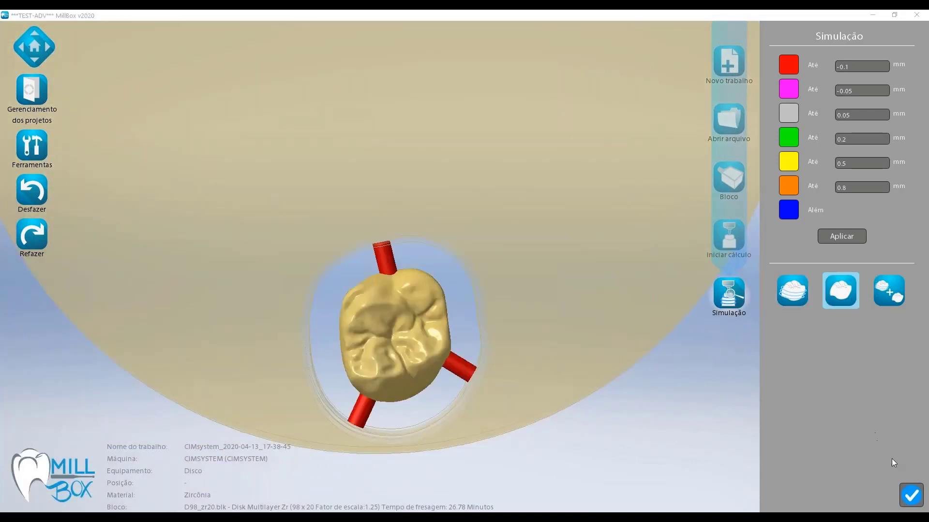
pyautogui.click(914, 499)
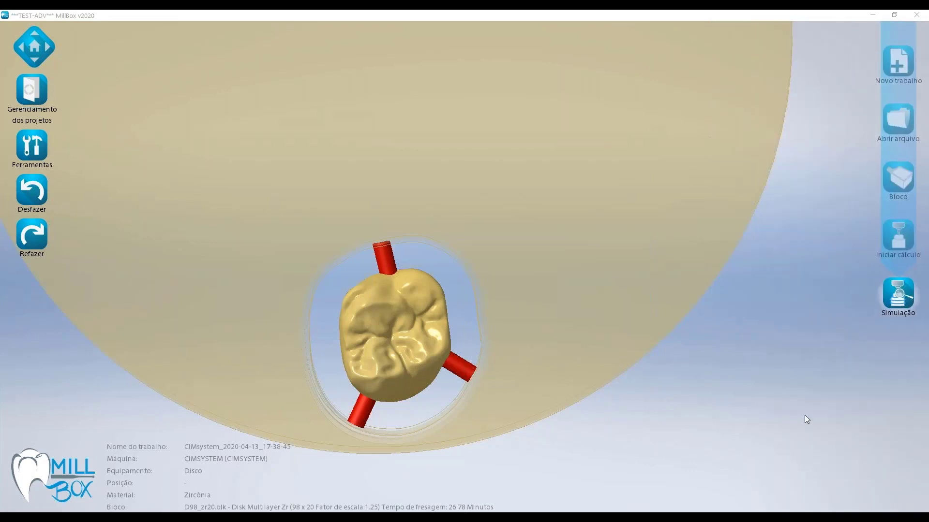
pyautogui.scroll(-5, 651, 266)
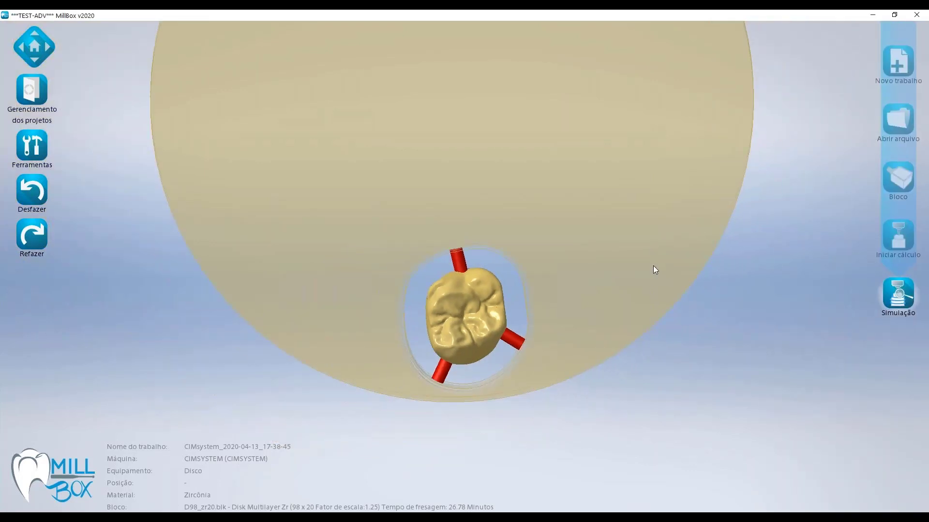
pyautogui.moveTo(662, 258); pyautogui.dragTo(584, 287, button='middle')
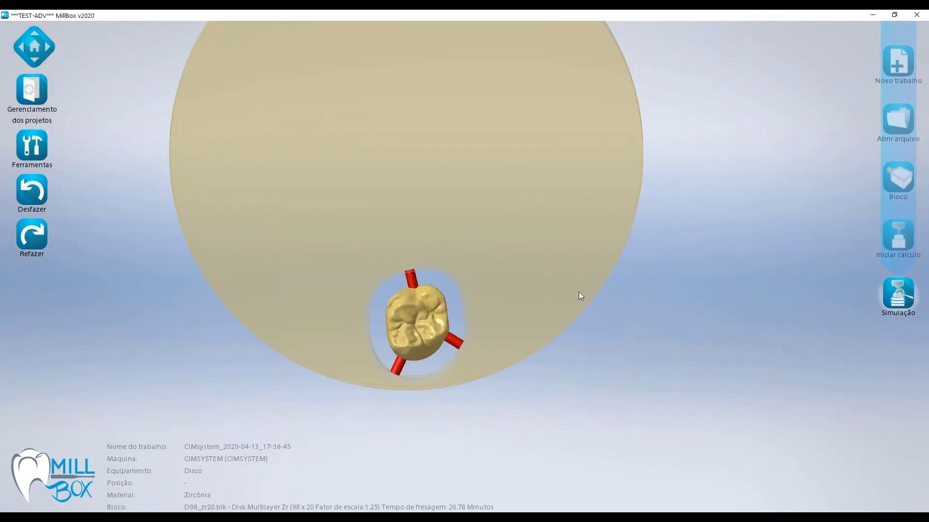